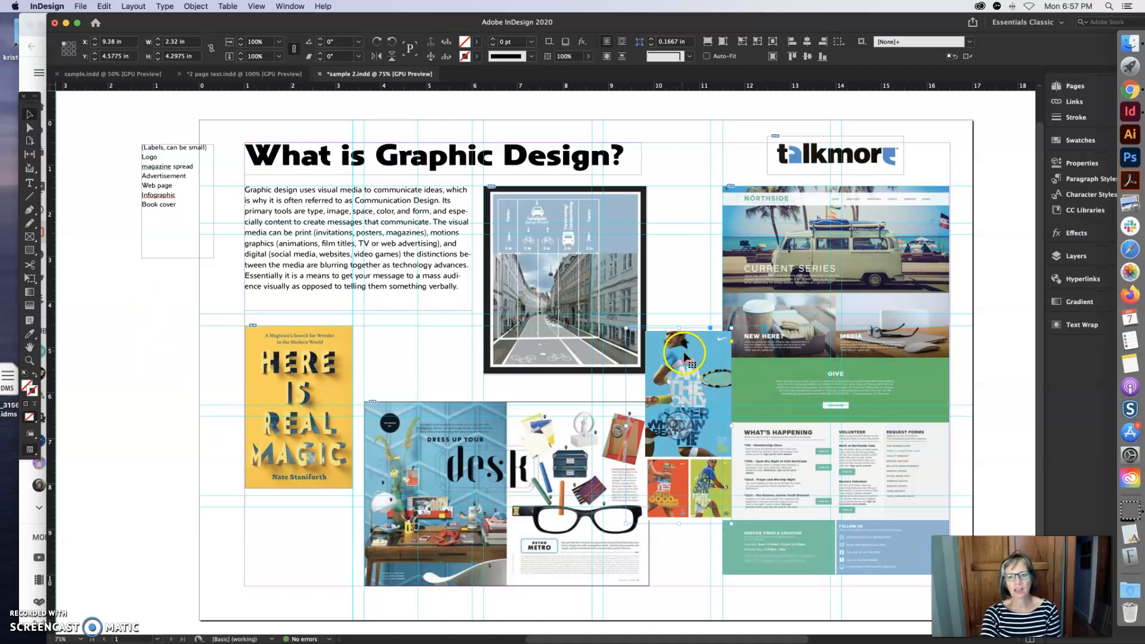
Step: Move the talkmore logo closer to the headline and delete the tennis advertisement image from the layout
left_click_drag(693, 358, 174, 352)
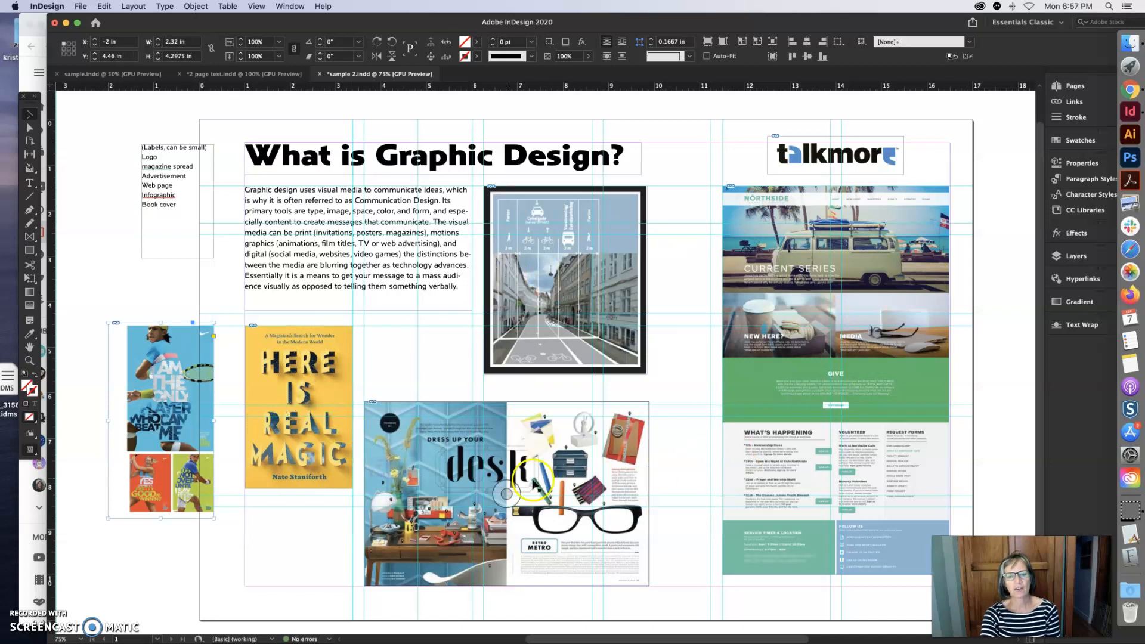
left_click_drag(832, 146, 715, 154)
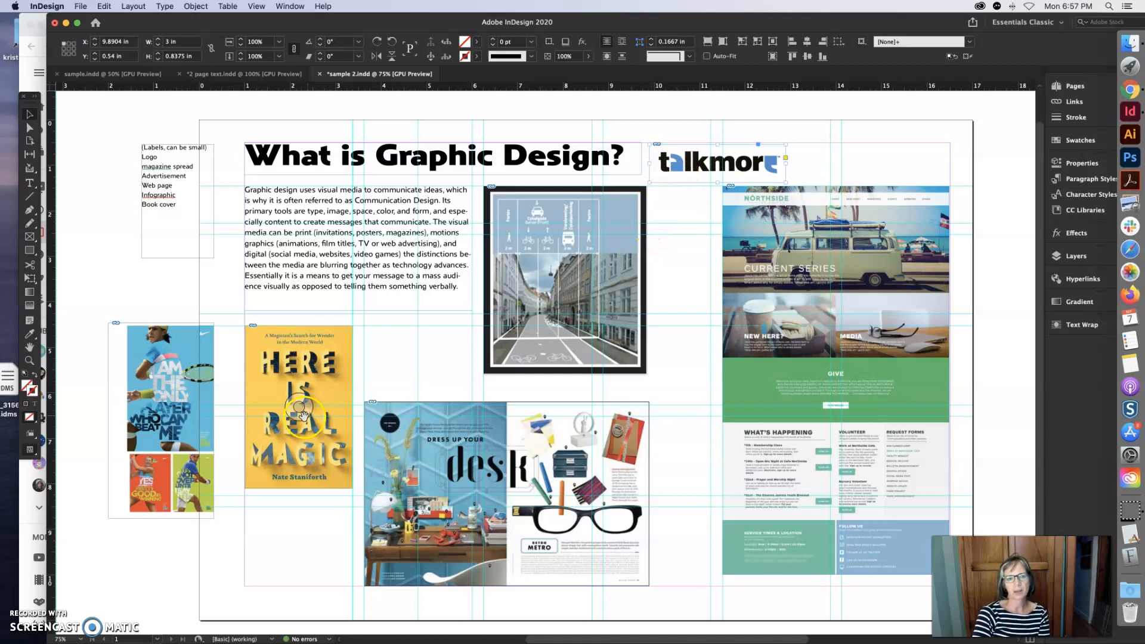
left_click(188, 411)
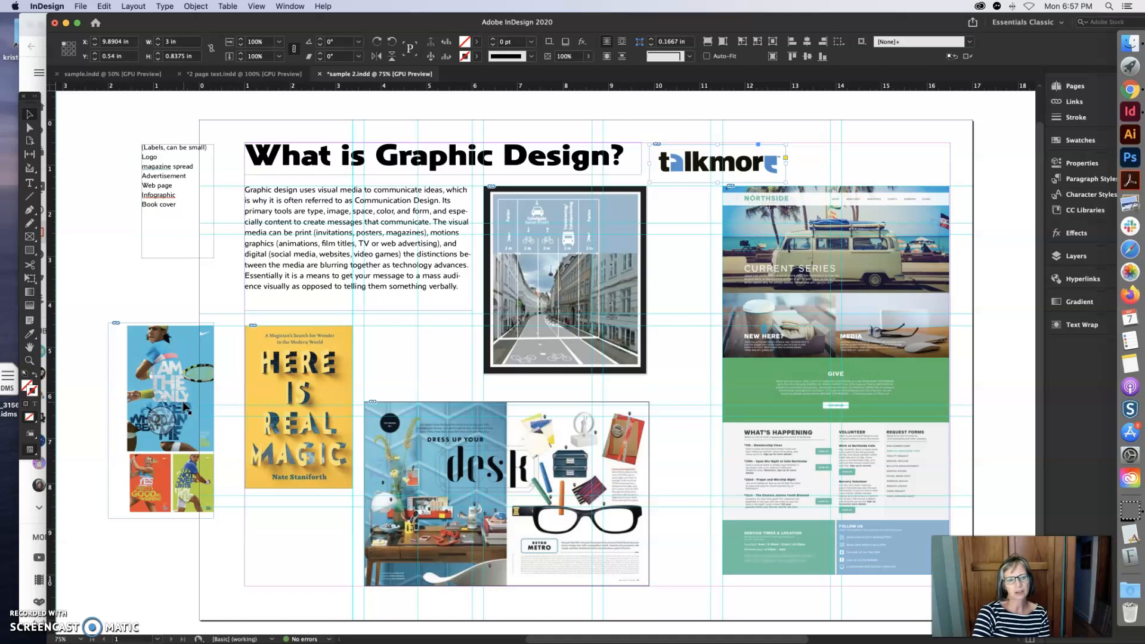
left_click(164, 379)
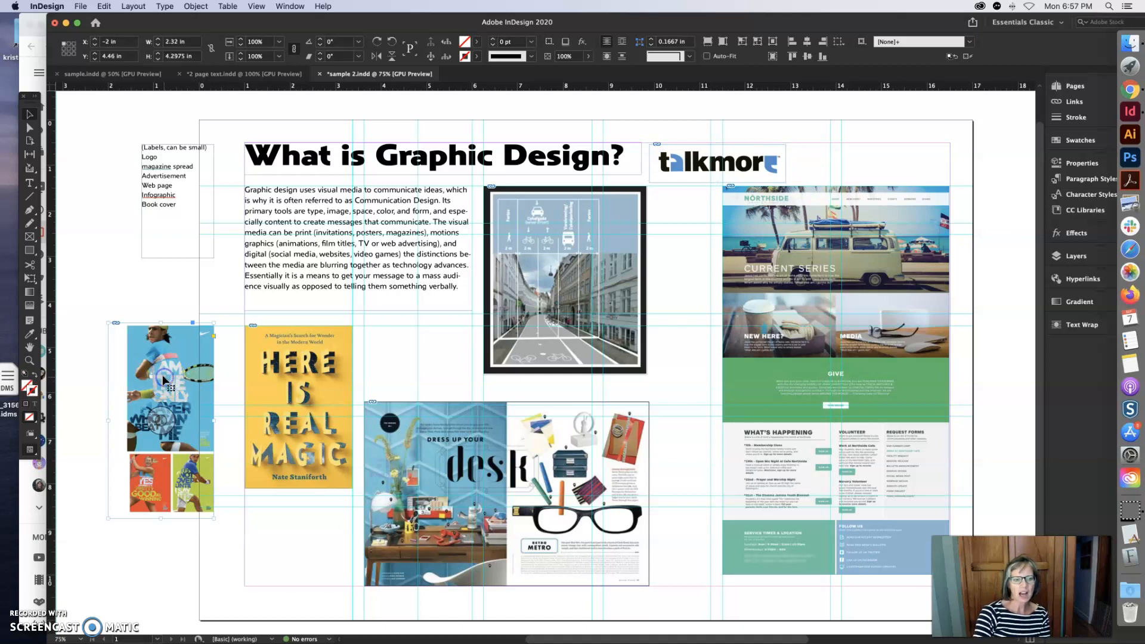
key("Delete")
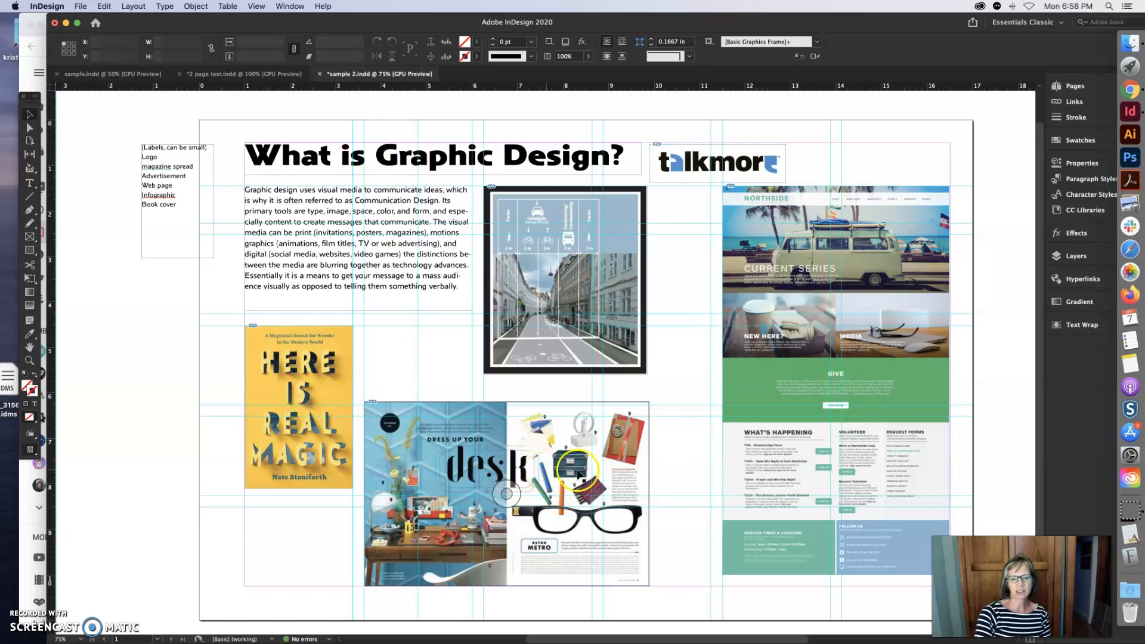
Step: Shift the framed street infographic toward the web page image and preview the layout without guides and frame edges
left_click(793, 485)
left_click_drag(622, 216, 677, 218)
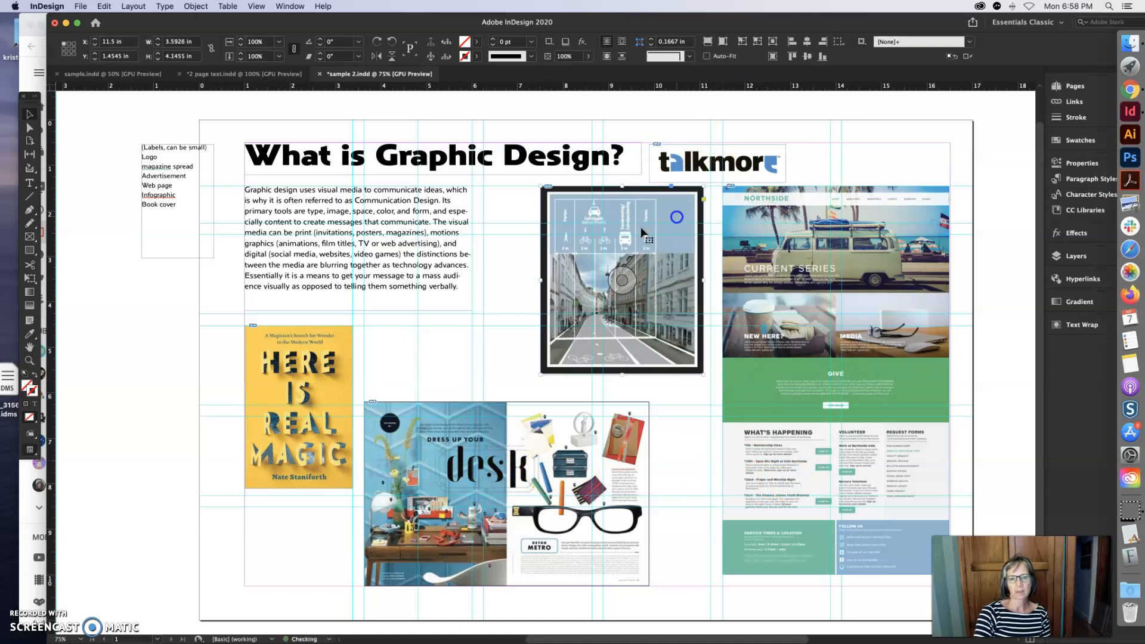
left_click(435, 237)
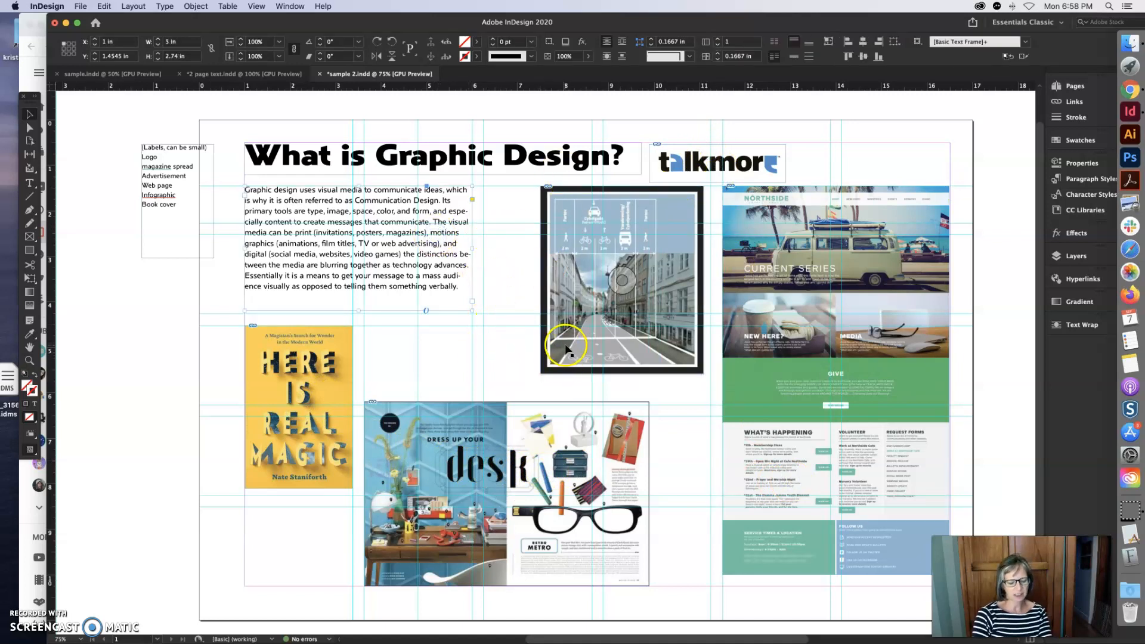
key("w")
left_click(856, 136)
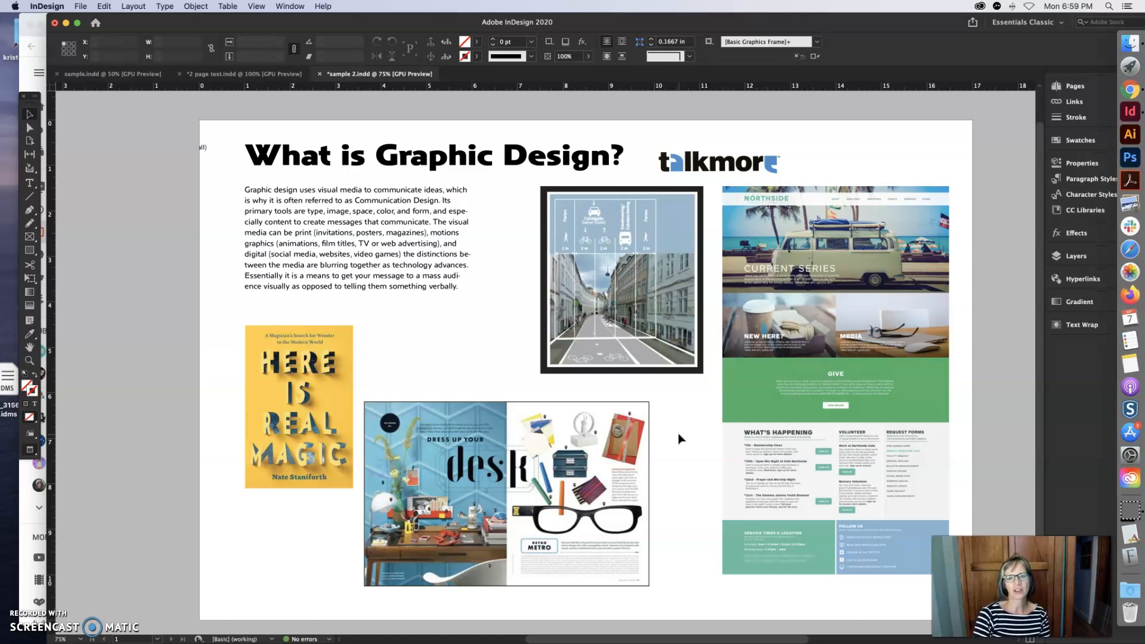
Step: Nudge the magazine spread up and right under the street infographic, and adjust the infographic slightly to the right
left_click(622, 430)
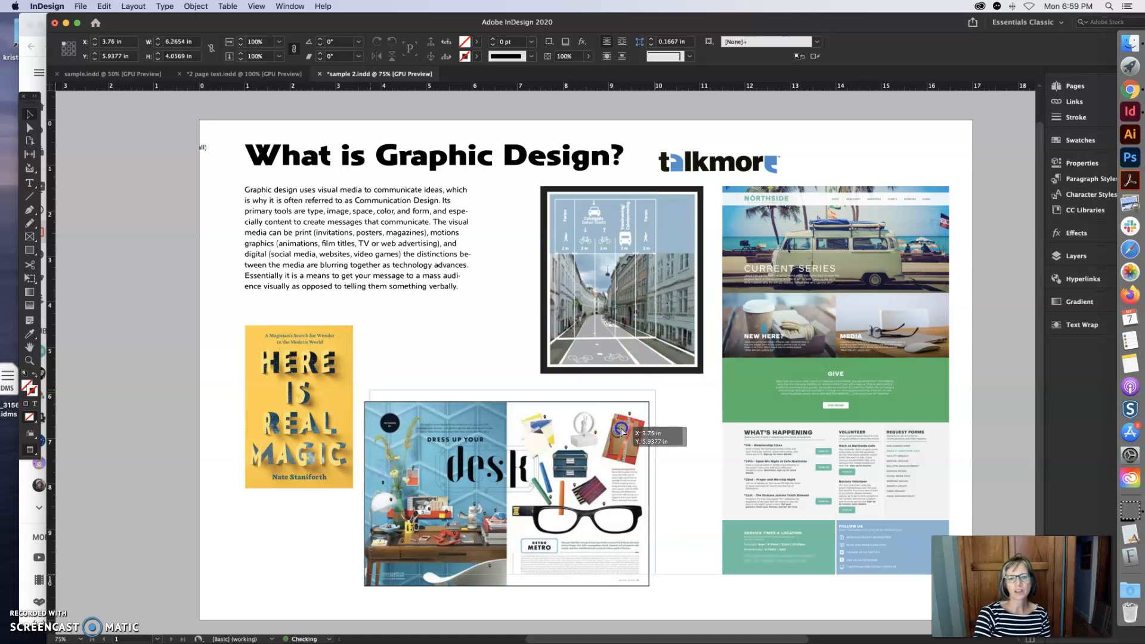
left_click_drag(622, 430, 629, 419)
left_click(731, 316)
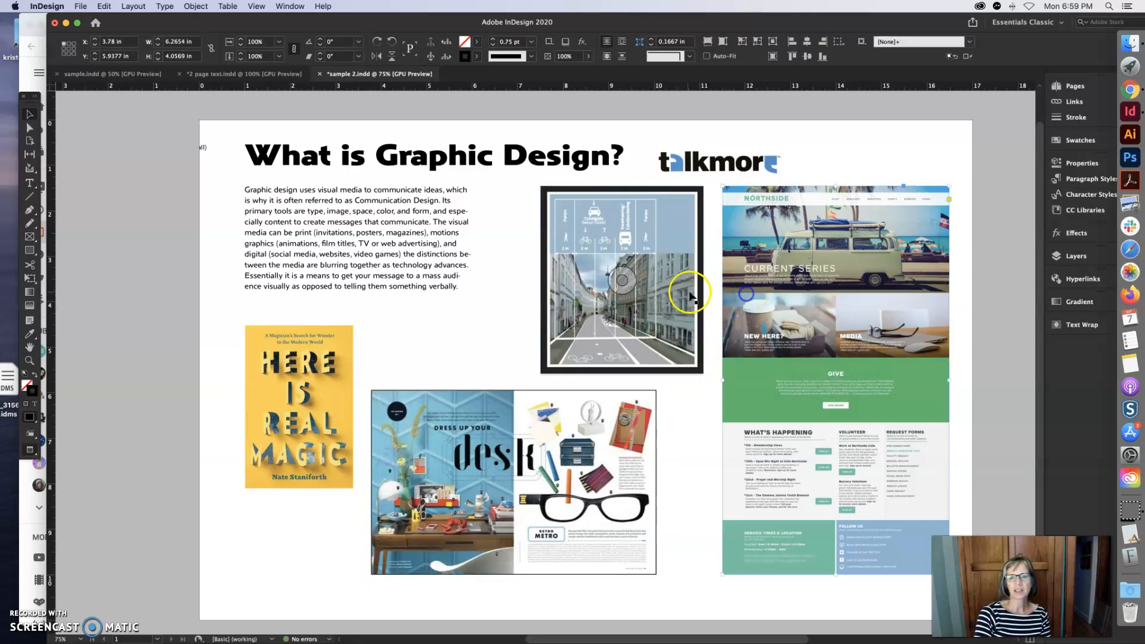
left_click_drag(686, 294, 689, 293)
left_click(589, 412)
left_click_drag(589, 412, 592, 411)
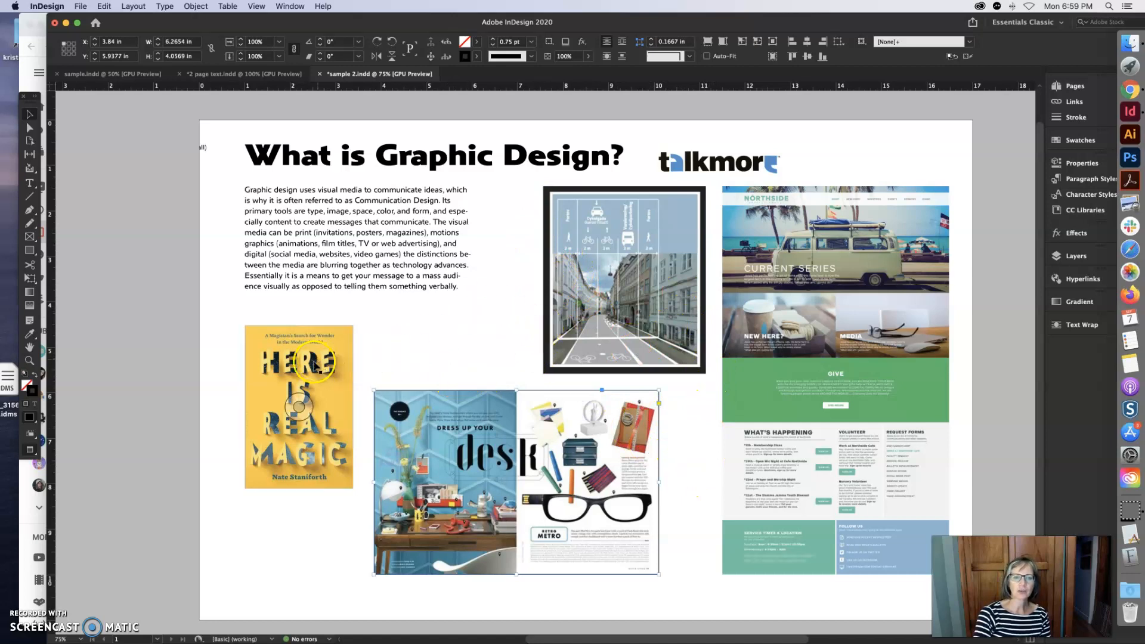
Step: Move the yellow book cover beside the street infographic and reshape the body text frame to about 3.3 by 4.05 in
left_click_drag(310, 365, 489, 248)
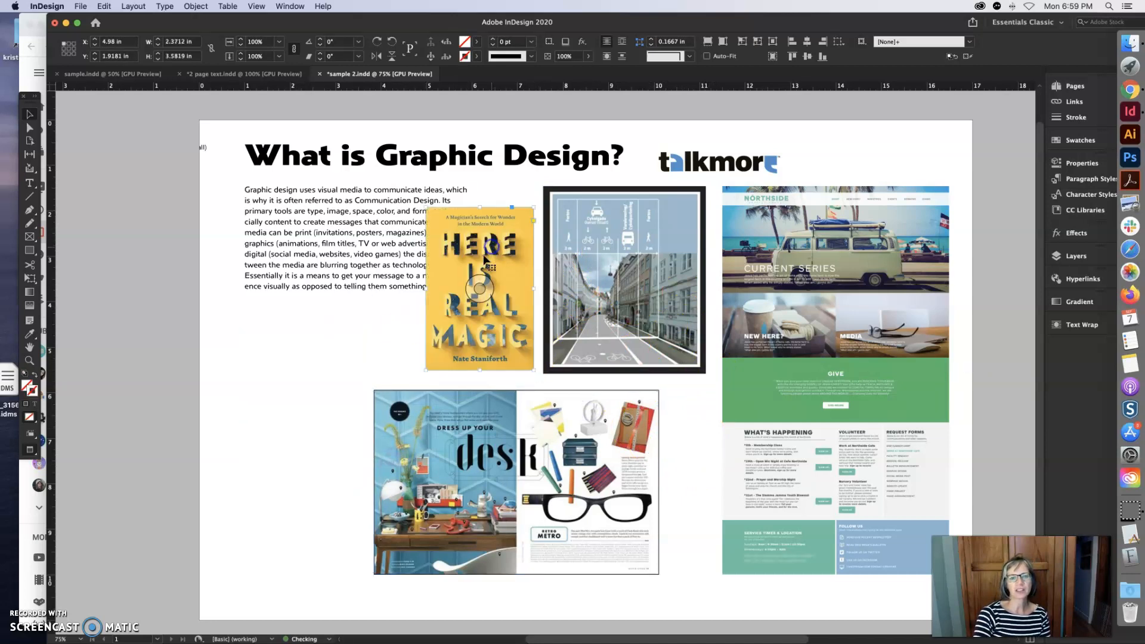
left_click(370, 254)
left_click_drag(472, 310, 397, 369)
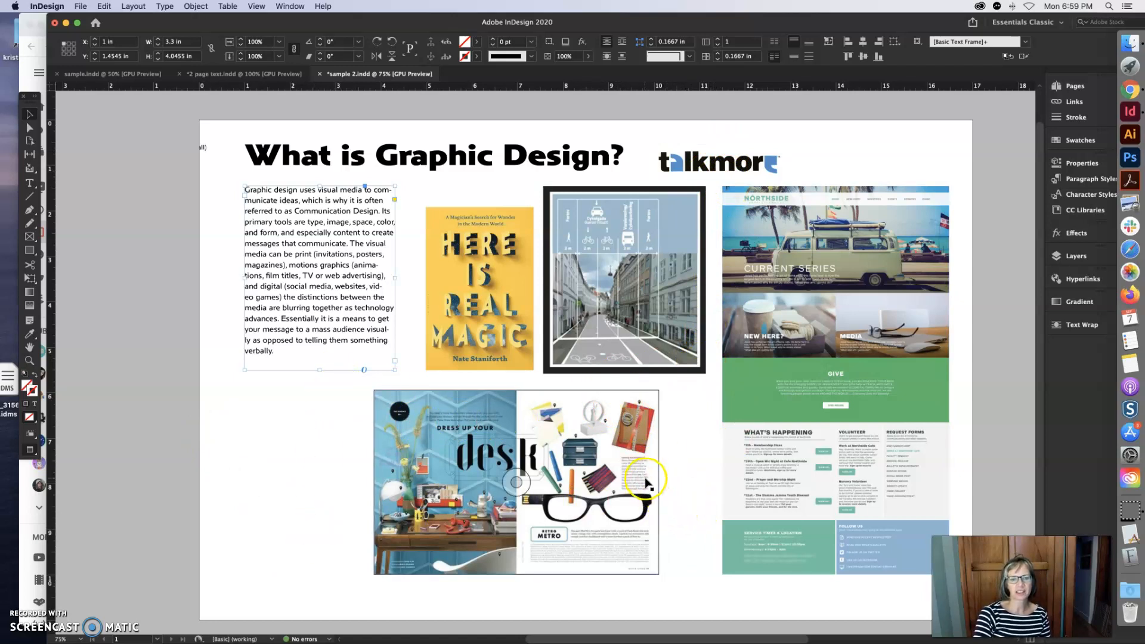
Step: Widen the body text frame to about 4.2 in, move it to the page's middle, and place the book cover under the headline
scroll(350, 240, "up", 1)
left_click(350, 239)
left_click_drag(397, 280, 438, 279)
left_click_drag(322, 254, 568, 356)
left_click_drag(451, 230, 270, 206)
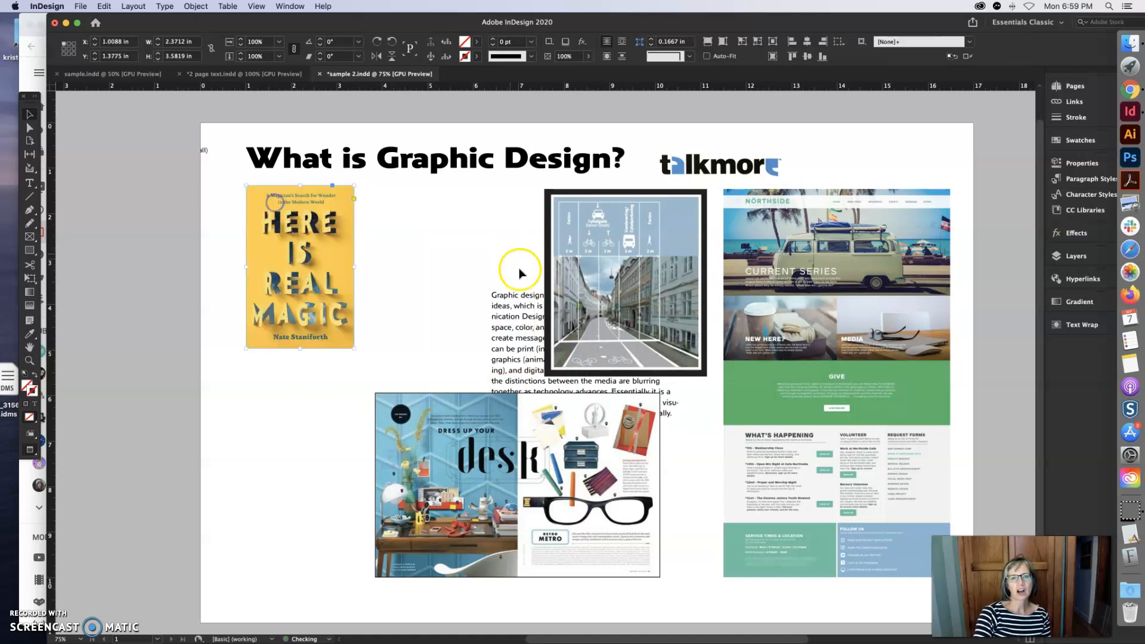
Step: Place the street infographic beside the book cover, fit a narrower text frame before the web page image, and lower the magazine spread
left_click_drag(611, 274, 642, 275)
left_click_drag(494, 283, 495, 270)
left_click_drag(624, 283, 621, 280)
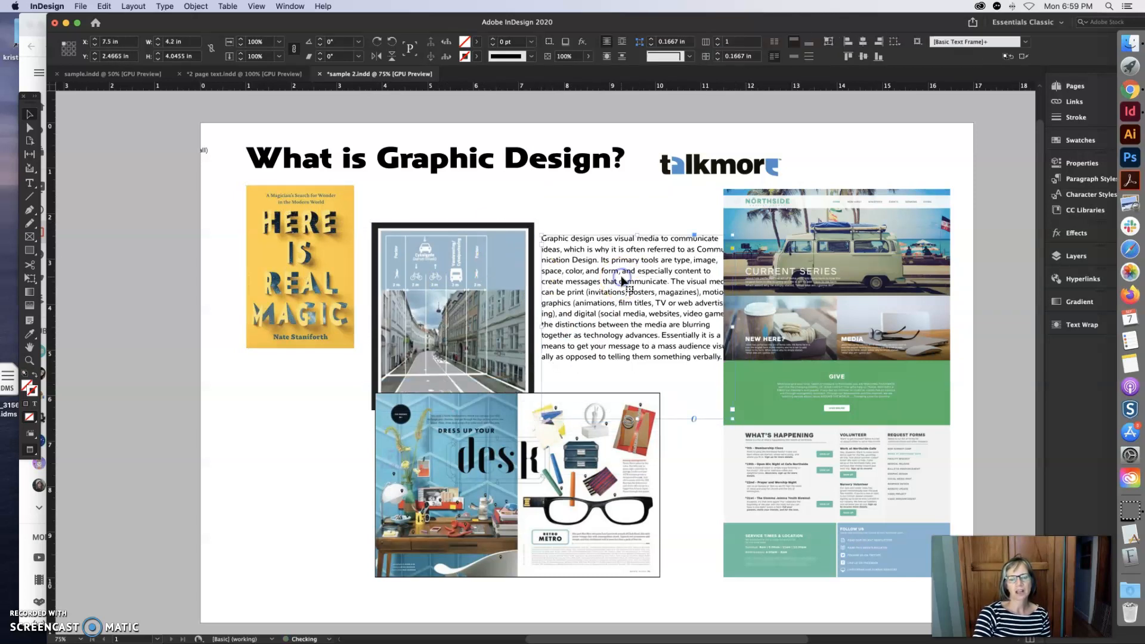
left_click_drag(732, 313, 702, 326)
left_click_drag(553, 506, 575, 532)
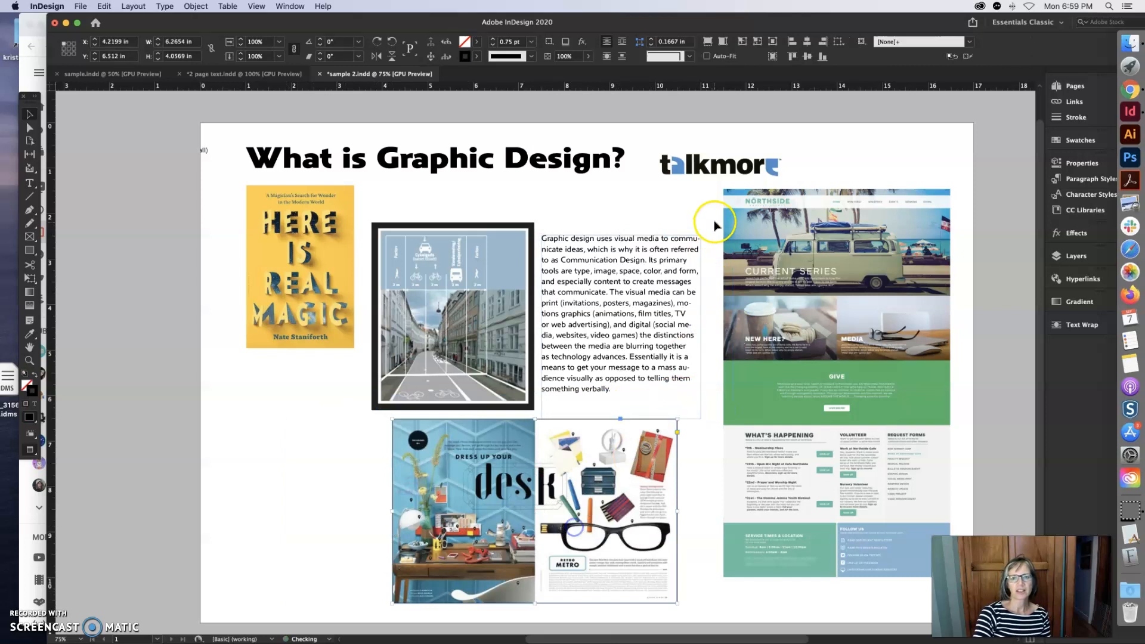
Step: Place the talkmore logo beneath the body text, slightly widening the text frame and shifting the magazine spread left to make room
left_click(727, 165)
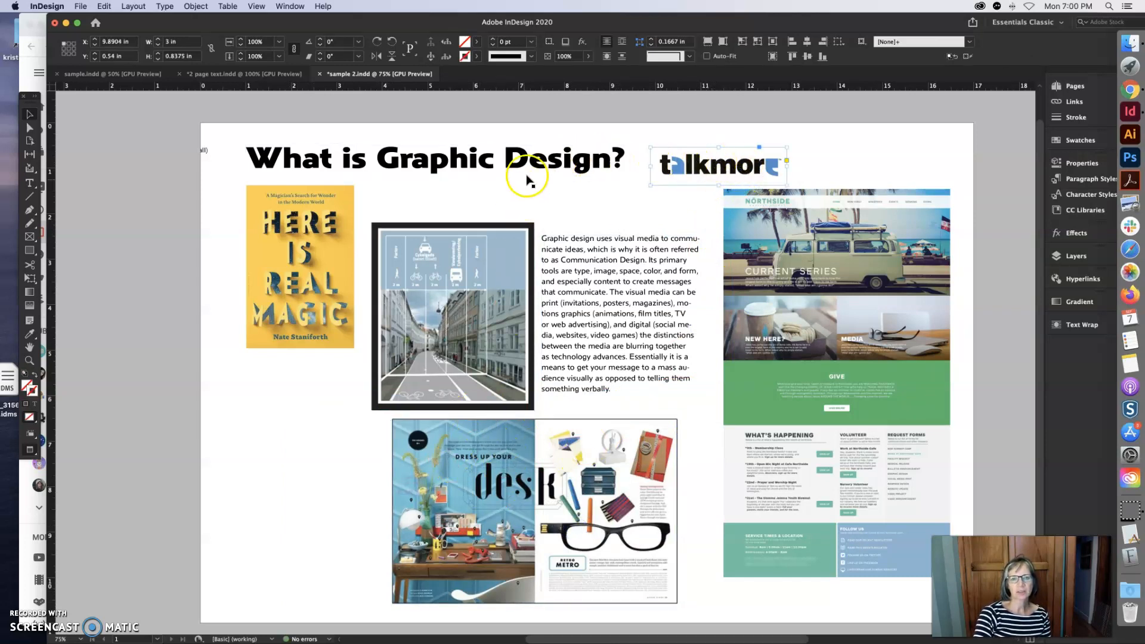
left_click_drag(674, 161, 577, 396)
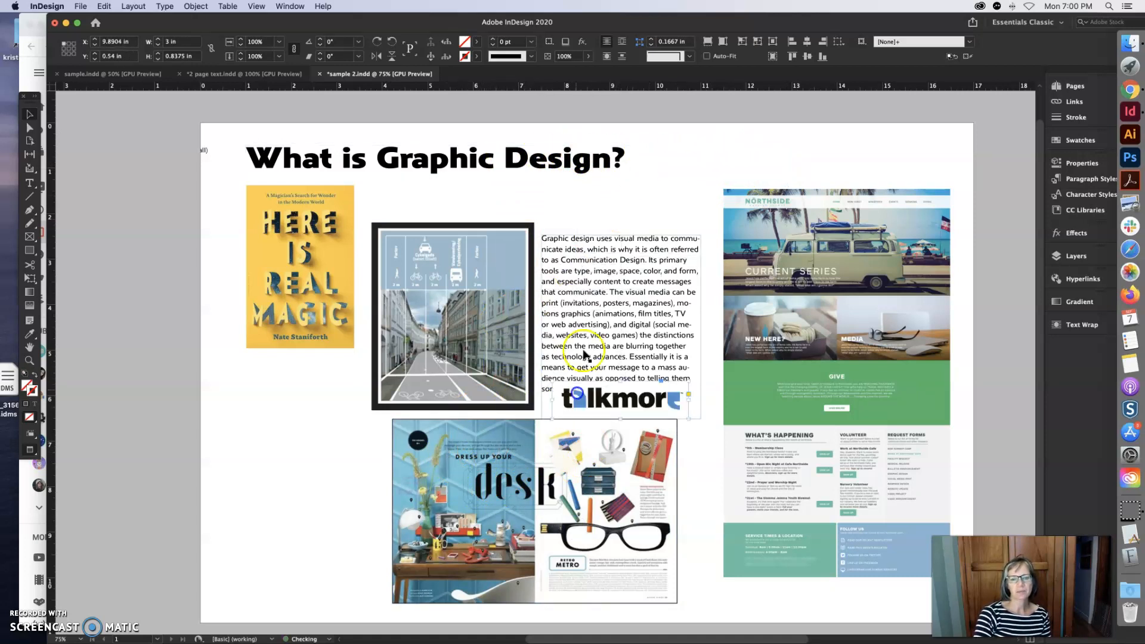
left_click_drag(605, 466, 545, 473)
left_click_drag(636, 410, 632, 414)
left_click(645, 351)
left_click_drag(701, 318, 709, 318)
left_click(689, 350)
left_click(655, 420)
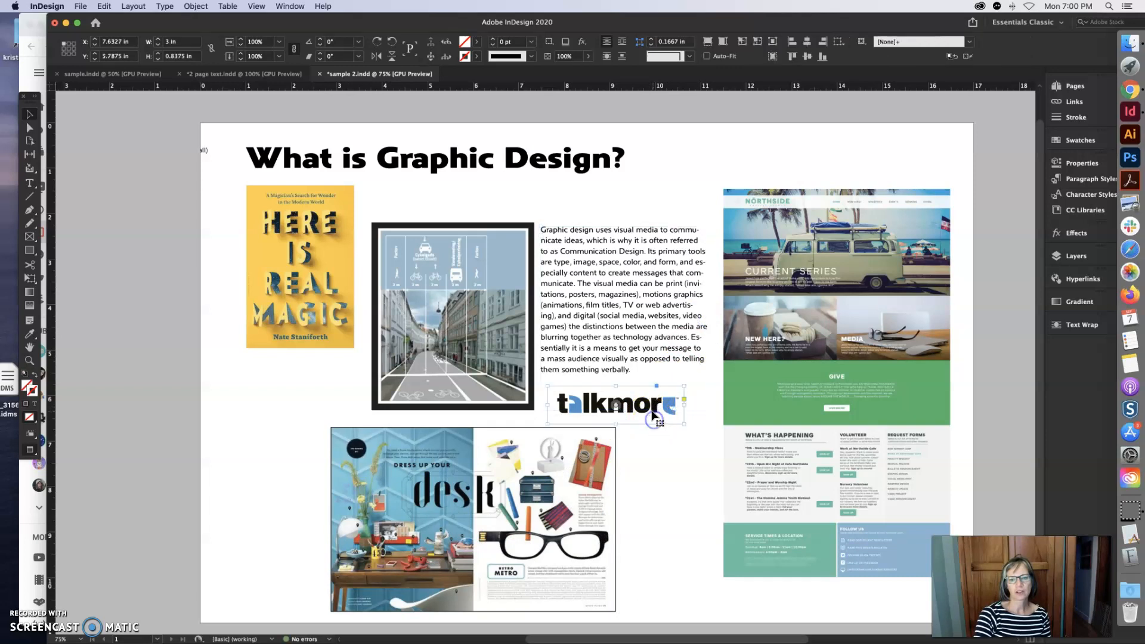
Step: Raise the street infographic with the logo beneath it, lower the book cover, and set the magazine spread below the body text
mouse_move(565, 495)
left_mouse_down()
mouse_move(514, 492)
mouse_move(573, 496)
left_mouse_up()
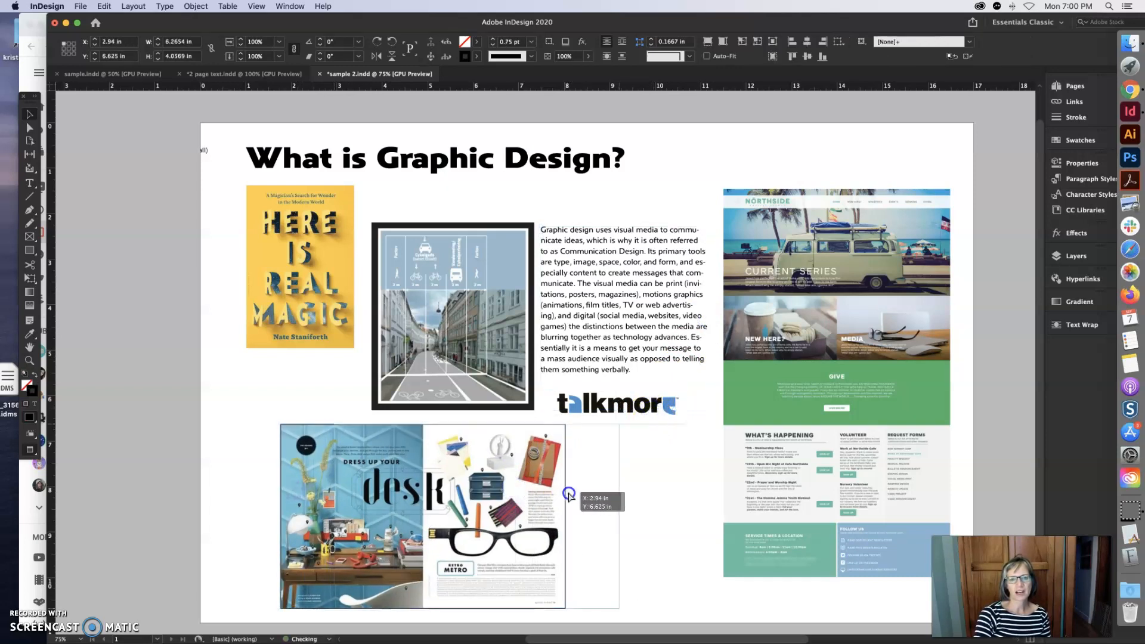
left_click_drag(460, 362, 459, 329)
left_click_drag(324, 340, 323, 392)
left_click_drag(606, 549, 670, 555)
left_click_drag(625, 407, 456, 410)
left_click_drag(540, 544, 556, 546)
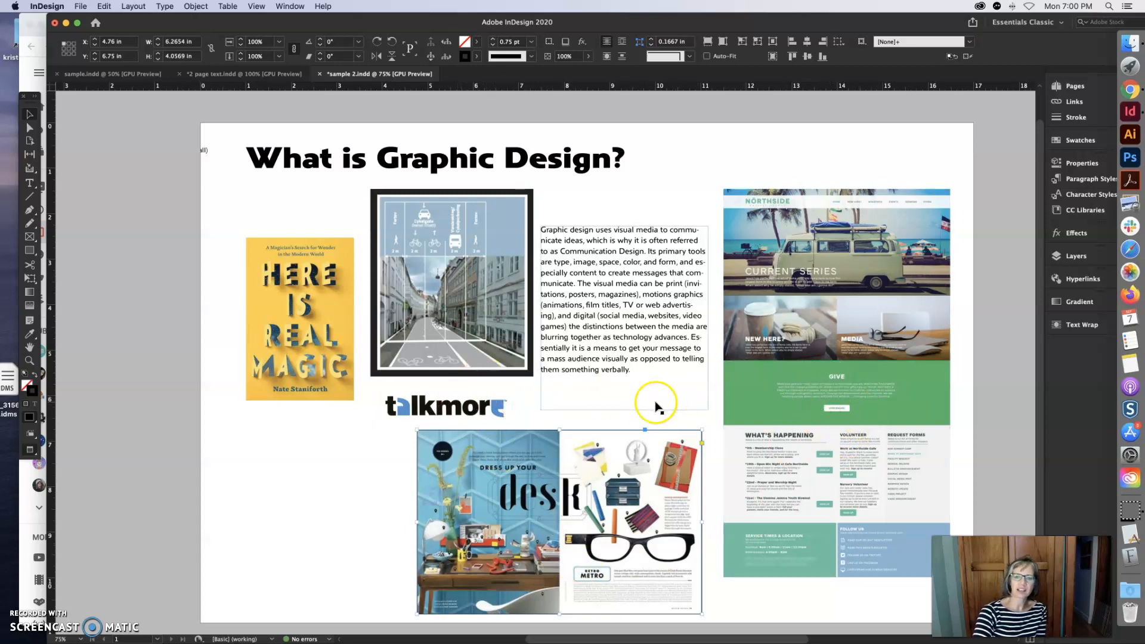
Step: Swap the layout's sides, placing the web page image at the page's left and the street infographic at its right, above the magazine spread
left_click_drag(487, 409, 685, 207)
left_click_drag(348, 299, 665, 296)
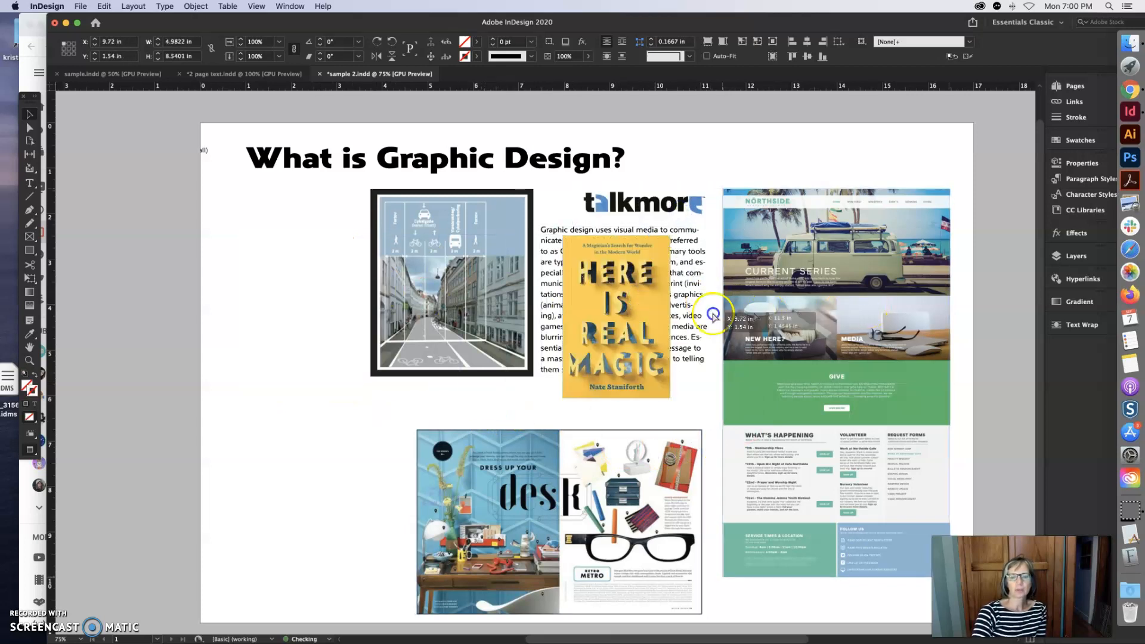
left_click_drag(447, 307, 401, 322)
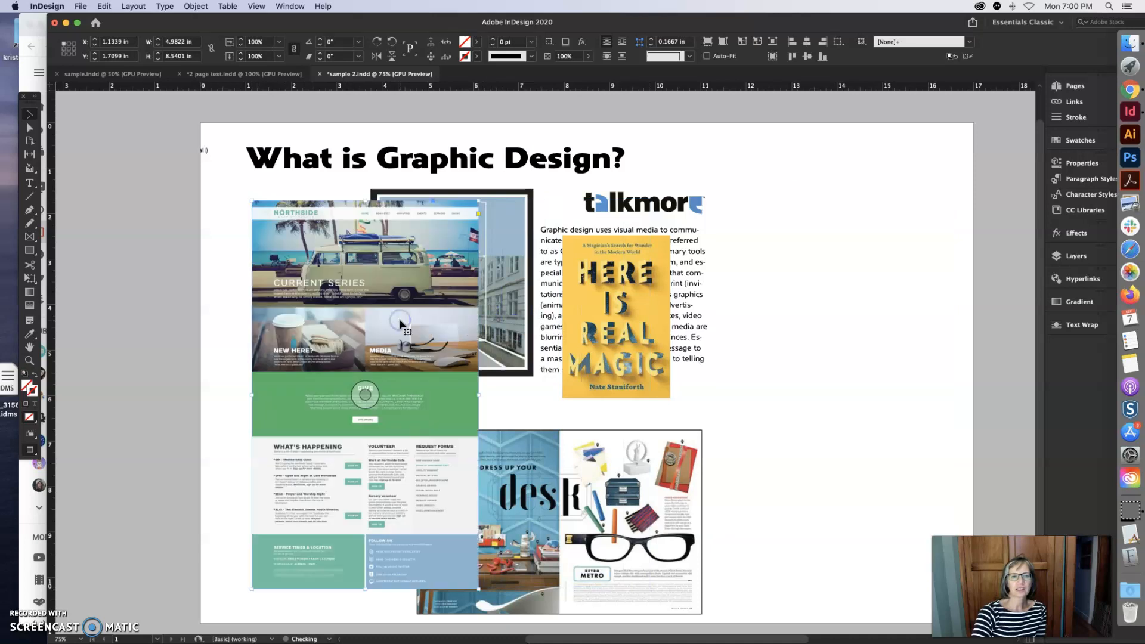
left_click_drag(660, 514, 736, 503)
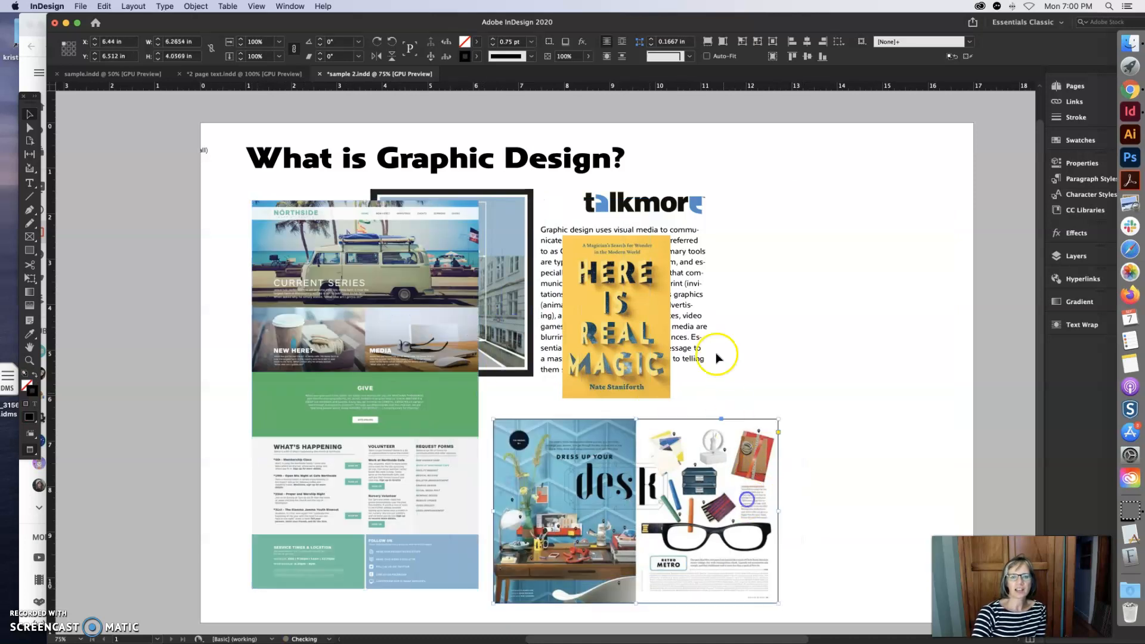
left_click_drag(517, 301, 925, 322)
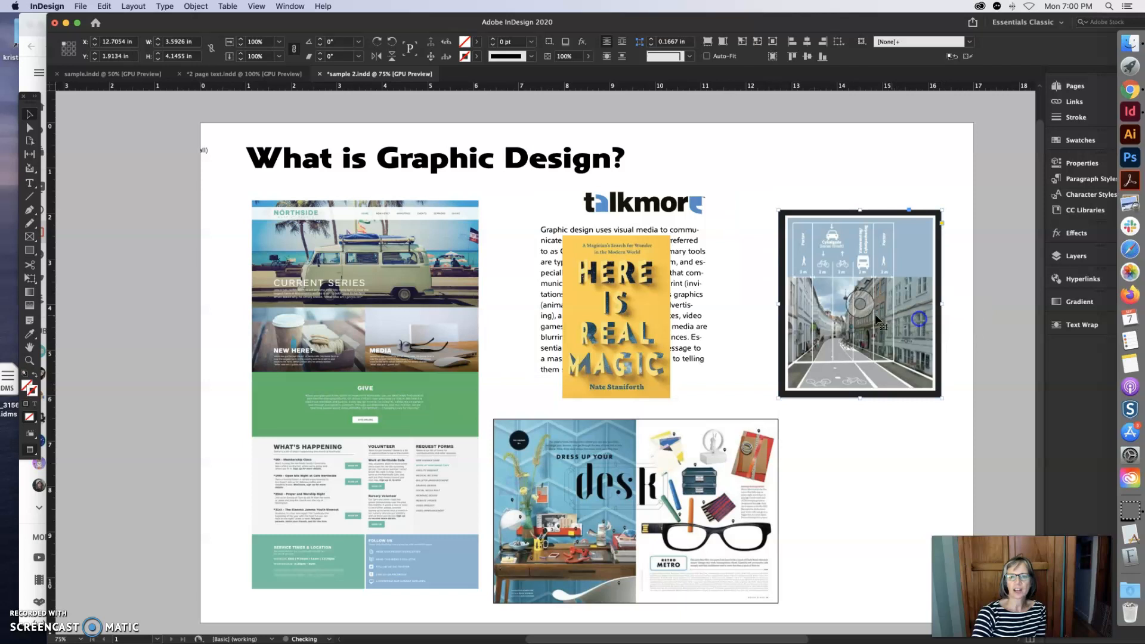
Step: Move the book cover below the street infographic and place a widened body text frame, about 4.73 in, above the talkmore logo
left_click_drag(758, 358, 875, 485)
left_click_drag(693, 335, 668, 294)
left_click(693, 202)
left_click_drag(699, 209, 734, 374)
left_click_drag(682, 276, 729, 277)
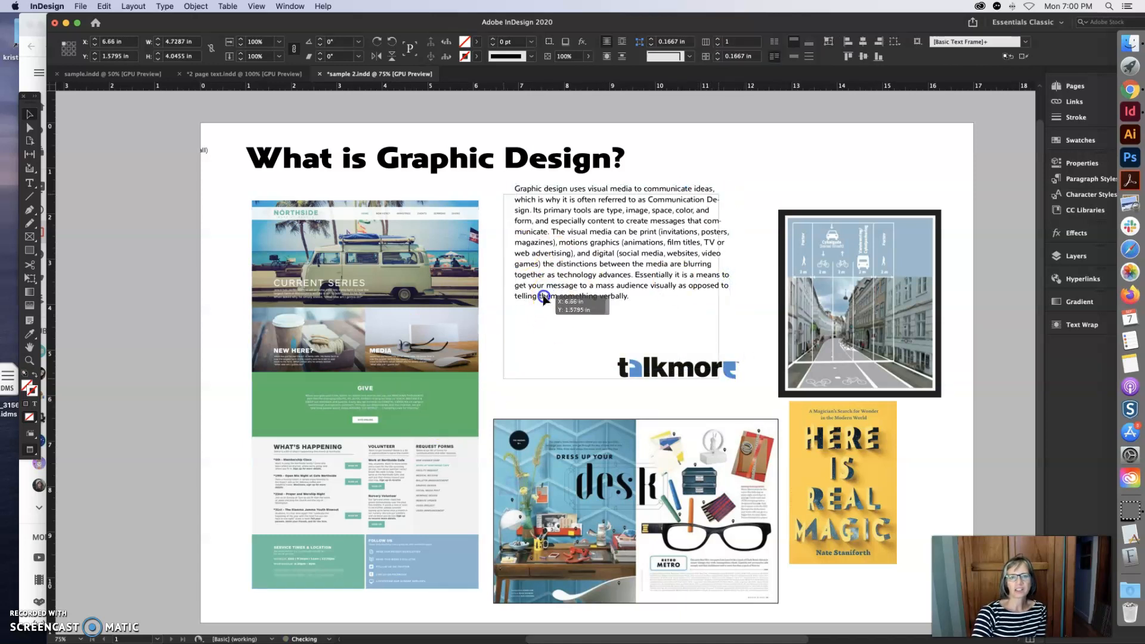
left_click_drag(559, 286, 546, 300)
Step: Center the talkmore logo more closely under the body text and move the book cover up beside the paragraph
left_click_drag(858, 291, 857, 285)
left_click(834, 440)
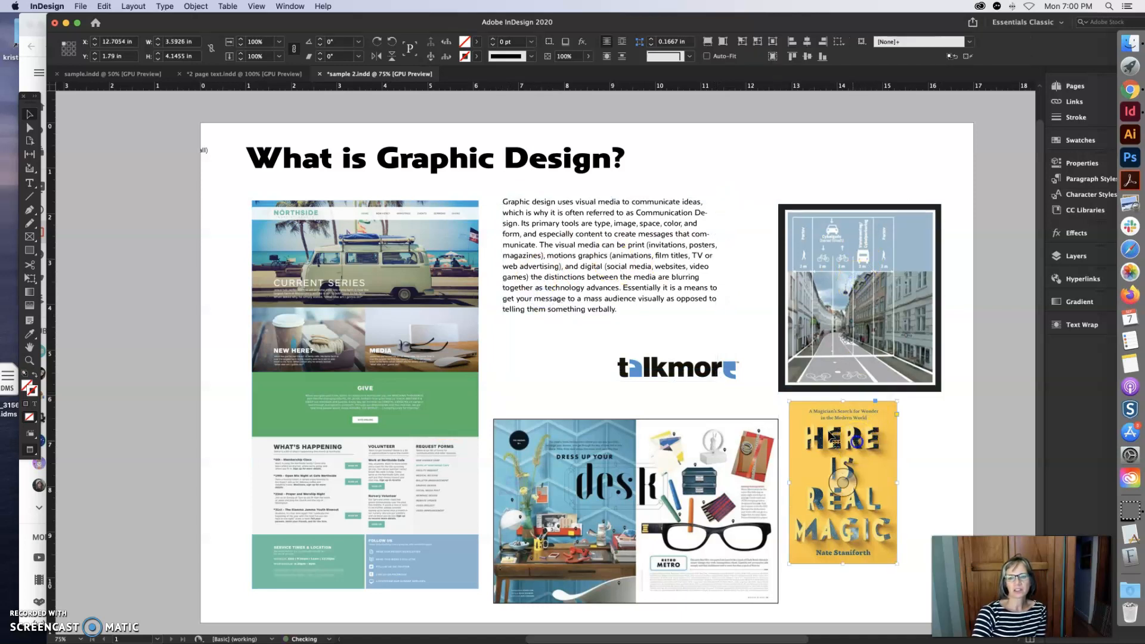
left_click_drag(726, 368, 678, 358)
left_click_drag(850, 472, 787, 263)
Step: Place the street infographic in the page's lower right corner and close up the magazine spread and logo beneath the body text
left_click_drag(877, 355, 889, 509)
left_click(747, 504)
left_click_drag(747, 504, 746, 458)
left_click_drag(828, 480, 830, 514)
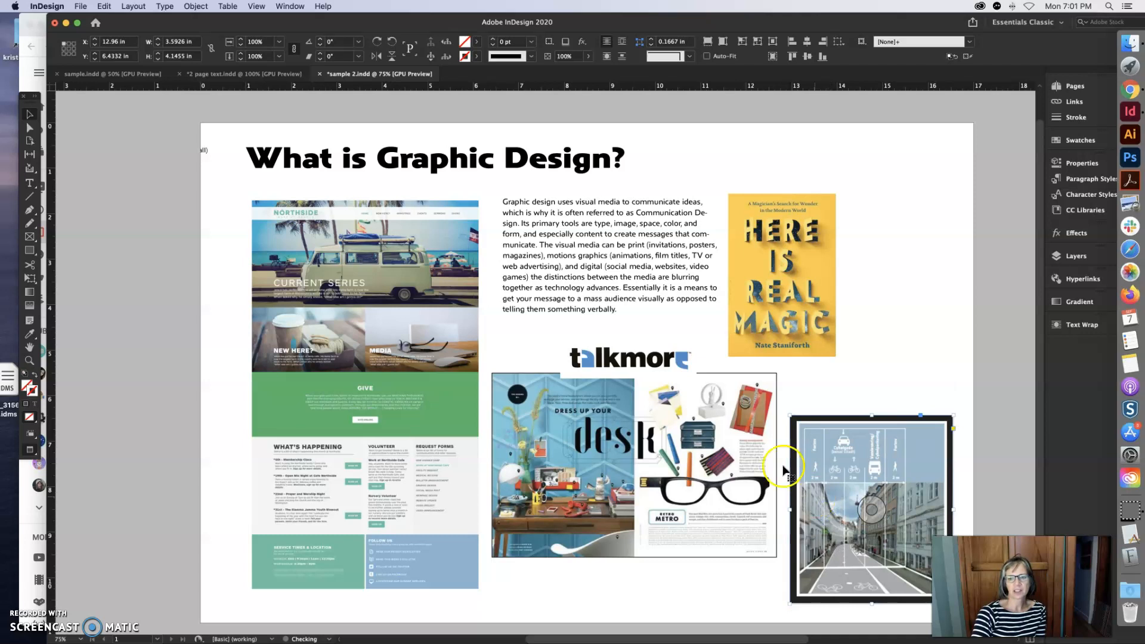
left_click_drag(660, 362, 642, 344)
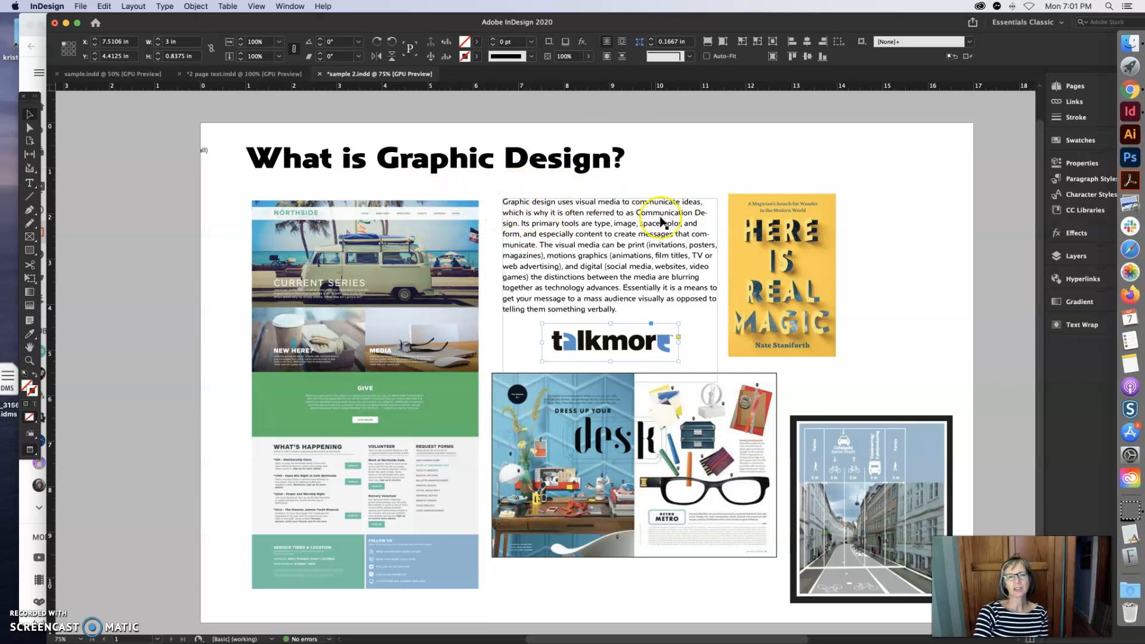
Step: Raise the web page image, body text frame and book cover so they line up just beneath the headline
left_click(416, 246)
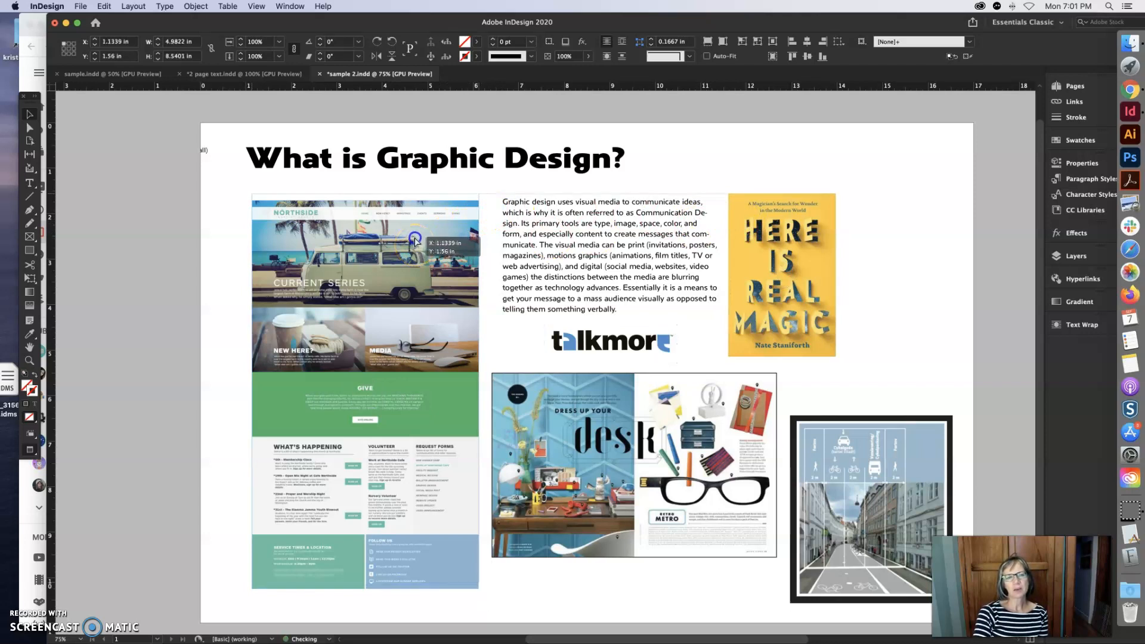
left_click_drag(416, 238, 415, 235)
left_click_drag(547, 233, 542, 226)
left_click_drag(740, 233, 740, 227)
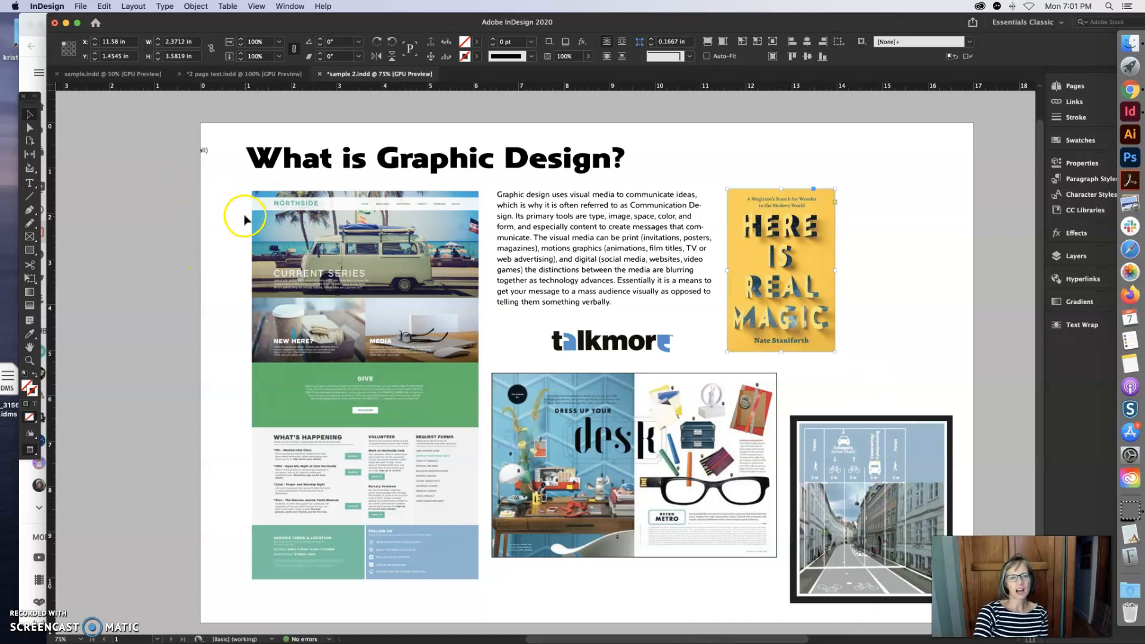
left_click(313, 121)
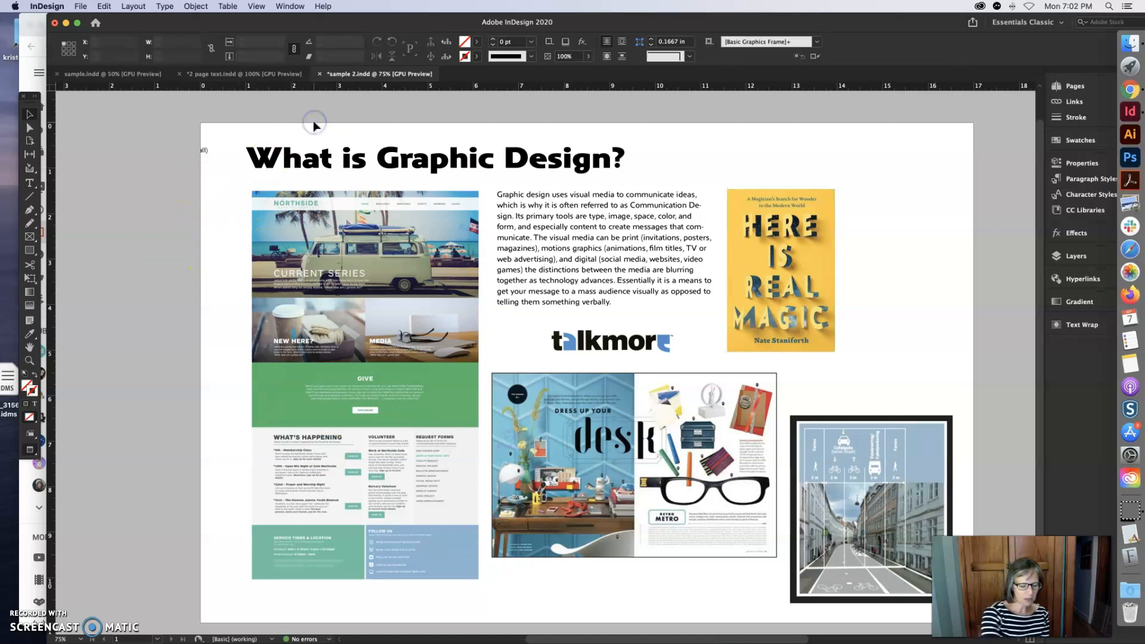
Step: Reduce the font size of the headline "What is Graphic Design?" to 45 pt
left_click(407, 170)
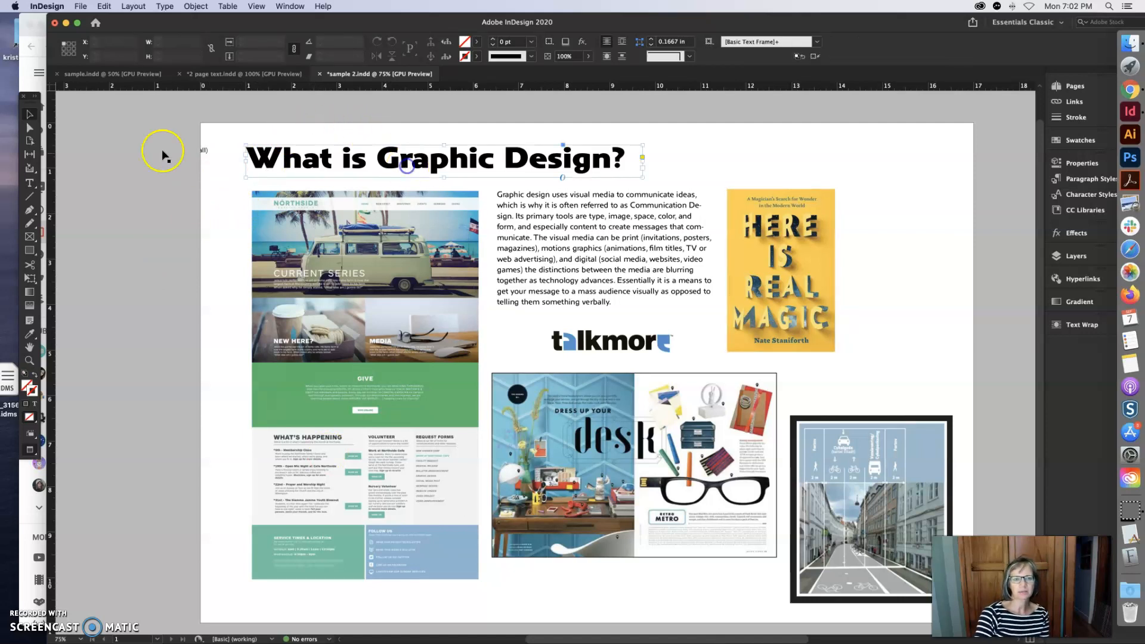
left_click(29, 183)
left_click(628, 157)
left_click_drag(628, 157, 260, 151)
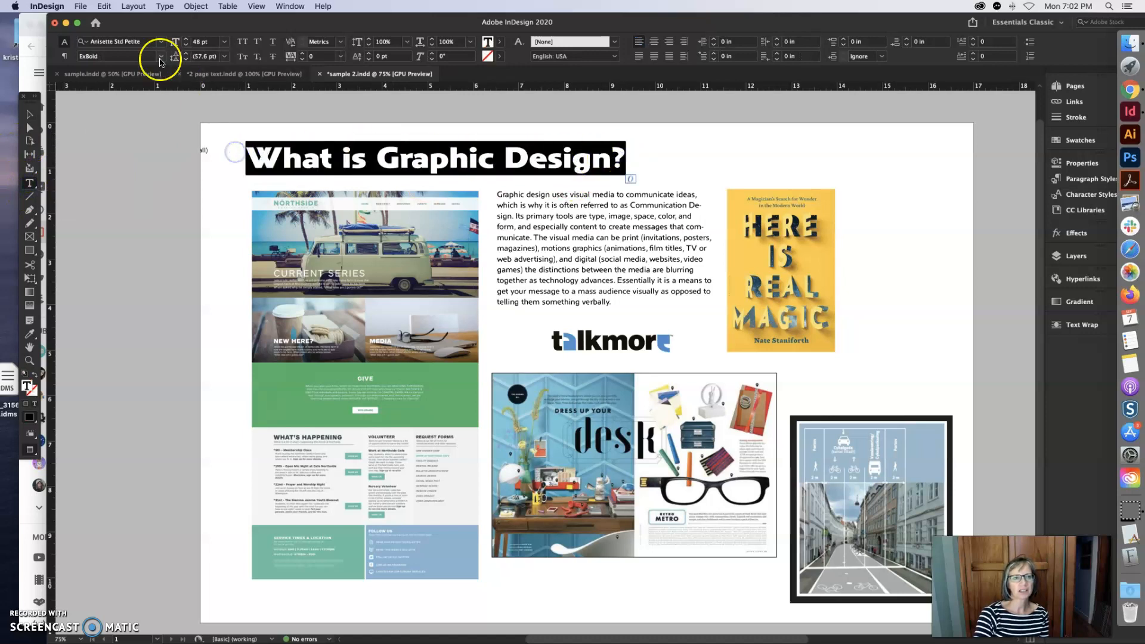
left_click(186, 47)
left_click(186, 46)
left_click(186, 46)
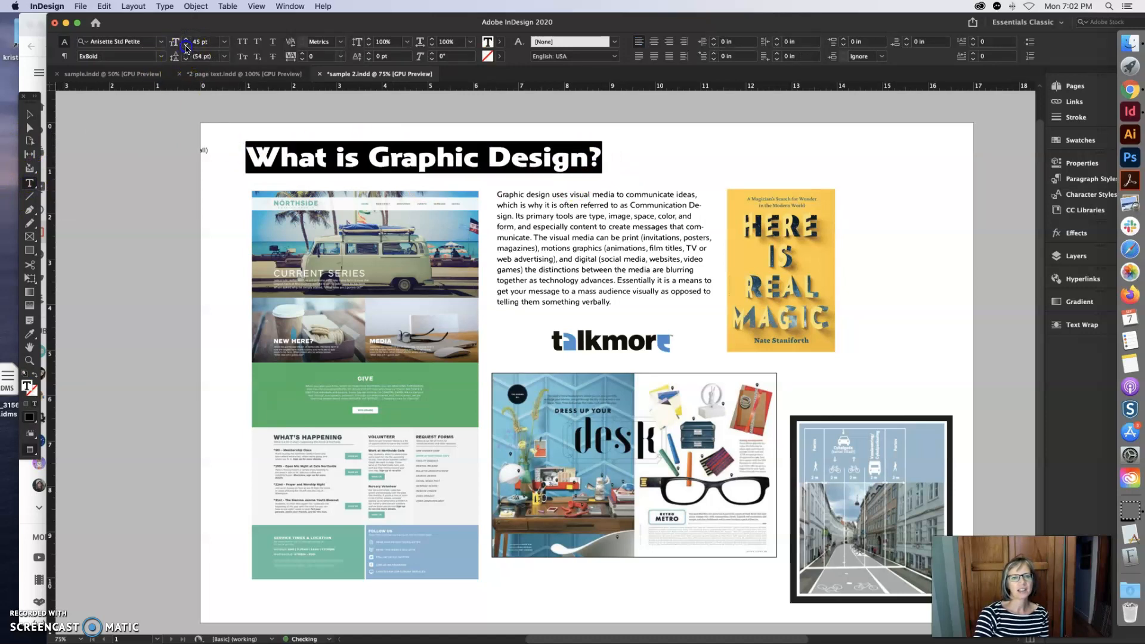
Step: Try the headline flush with the left edge of the body text column, at X 6.5 in
left_click(29, 114)
left_click(179, 248)
left_click(346, 156)
left_click_drag(349, 158, 597, 154)
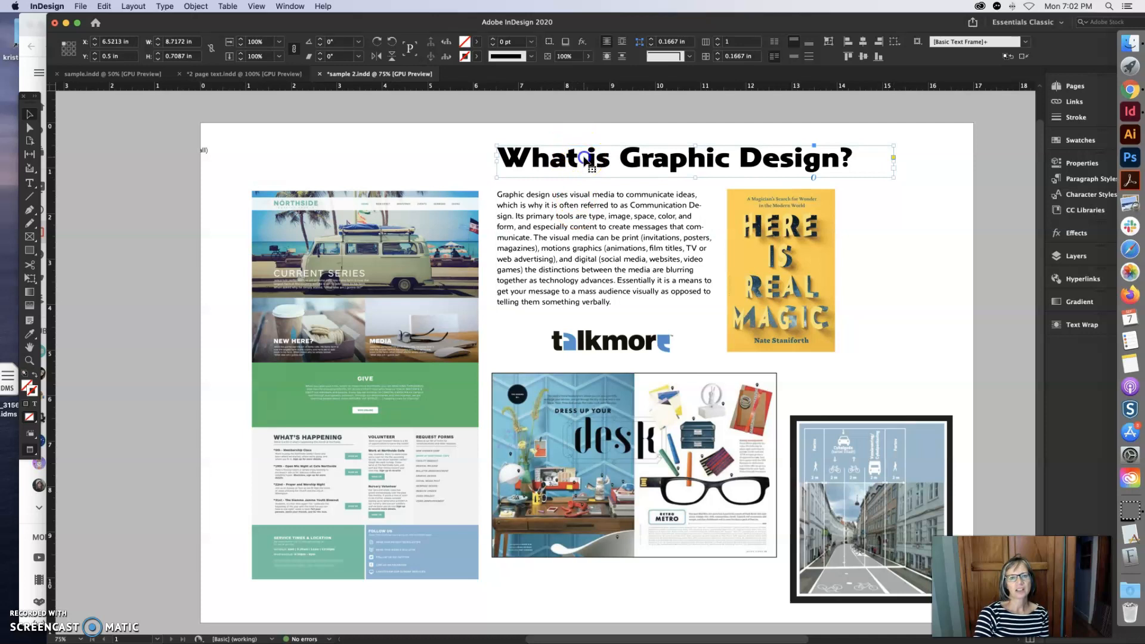
left_click_drag(586, 160, 586, 159)
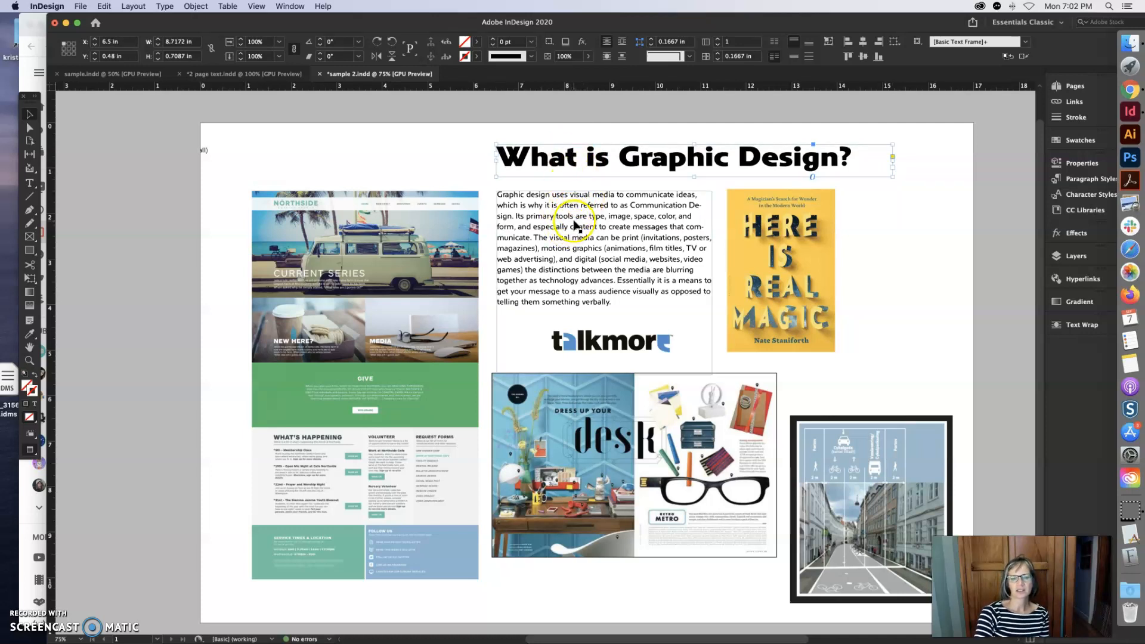
Step: Shift the headline leftward to center it over the images and text, at about X 4.14 in
left_click(543, 160)
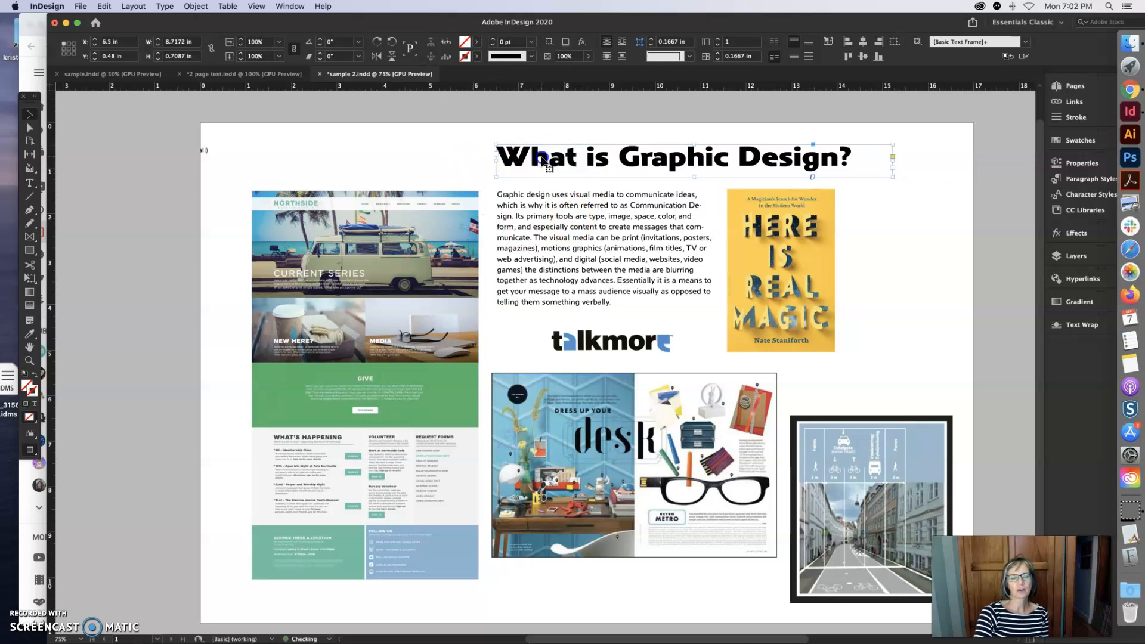
left_click_drag(549, 160, 459, 157)
left_click_drag(559, 160, 546, 160)
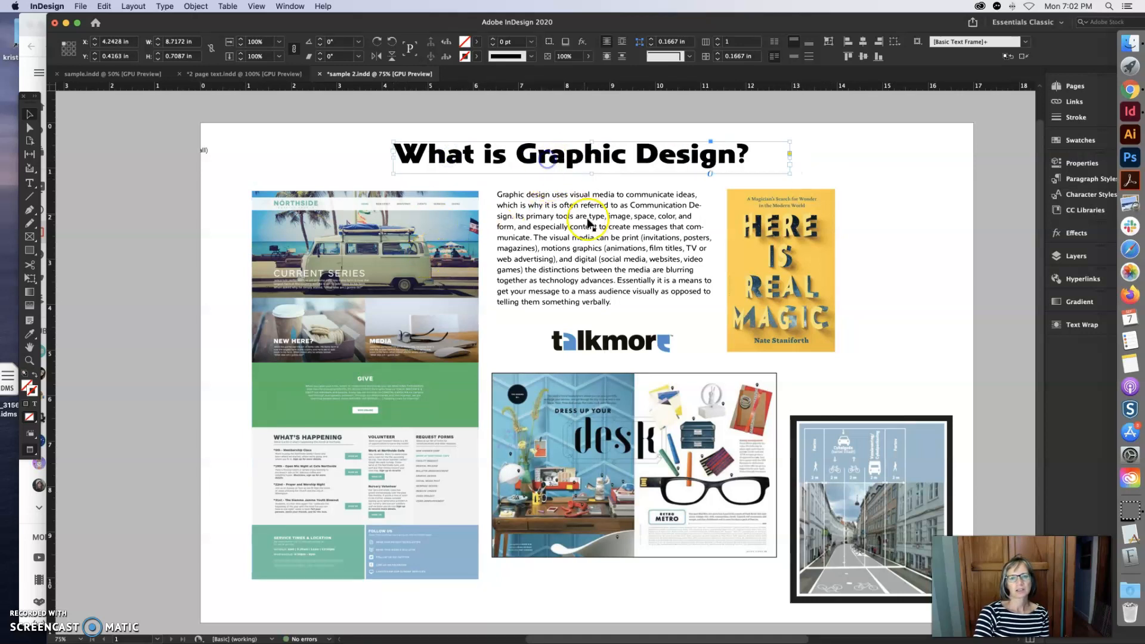
left_click_drag(550, 156, 545, 157)
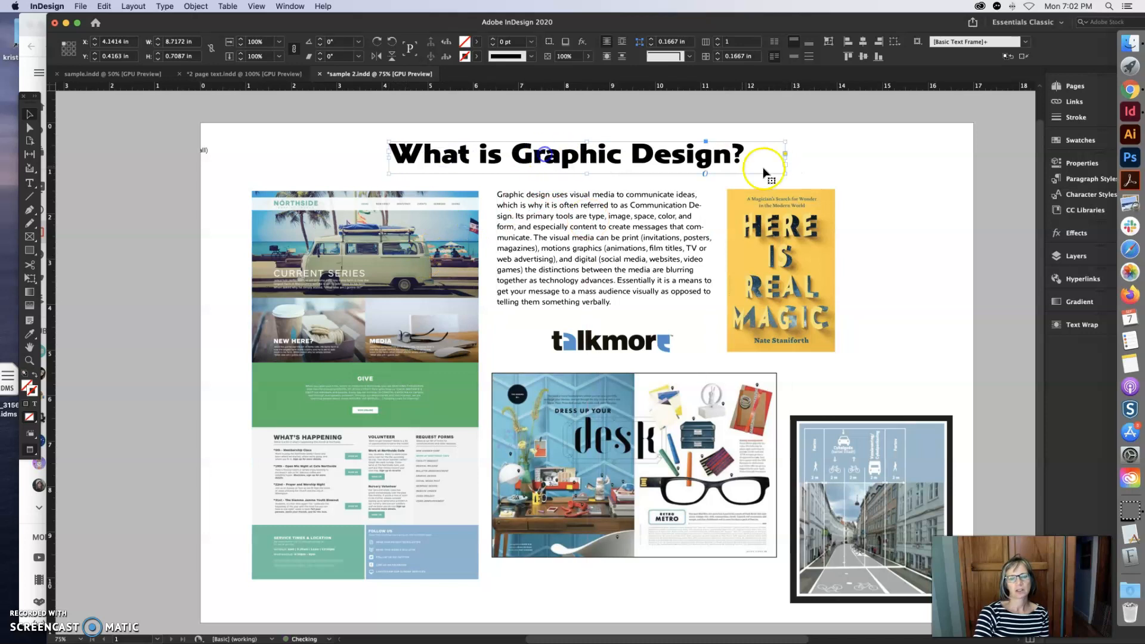
left_click(852, 184)
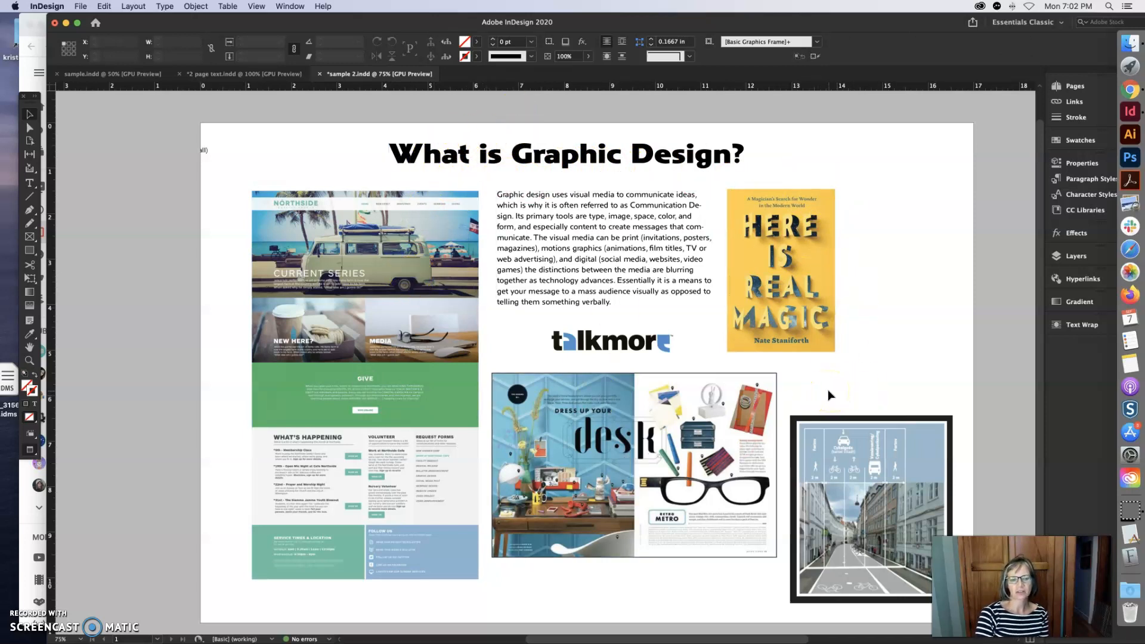
Step: Show the guides and align the web page image to X 1 in, the headline to X 3.625 in and the body text to X 6.25 in
key("w")
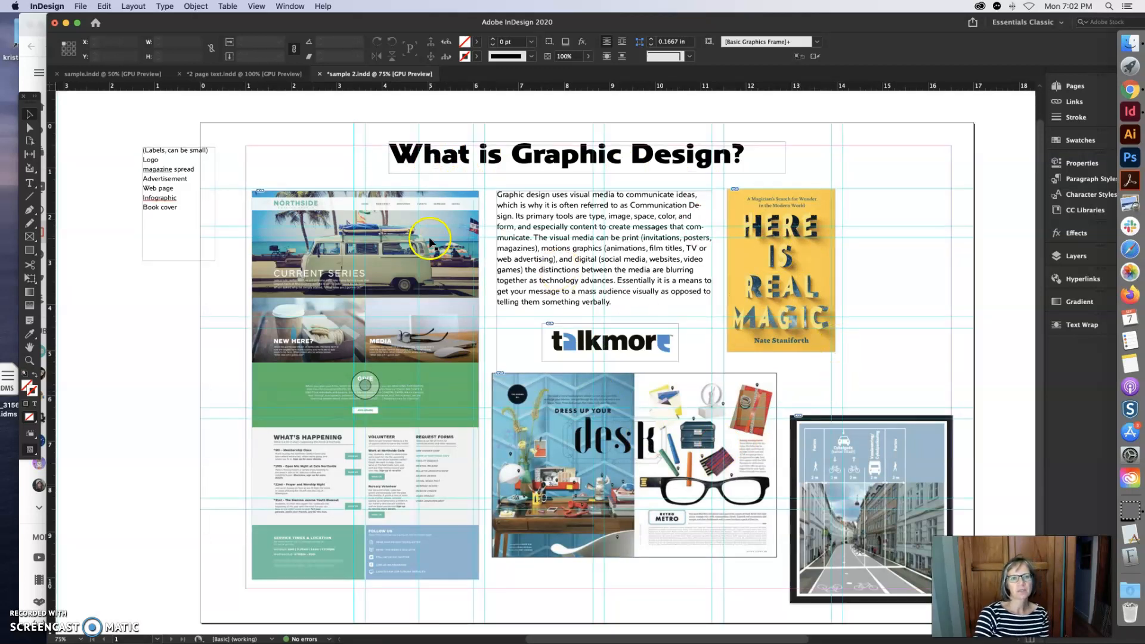
left_click(445, 227)
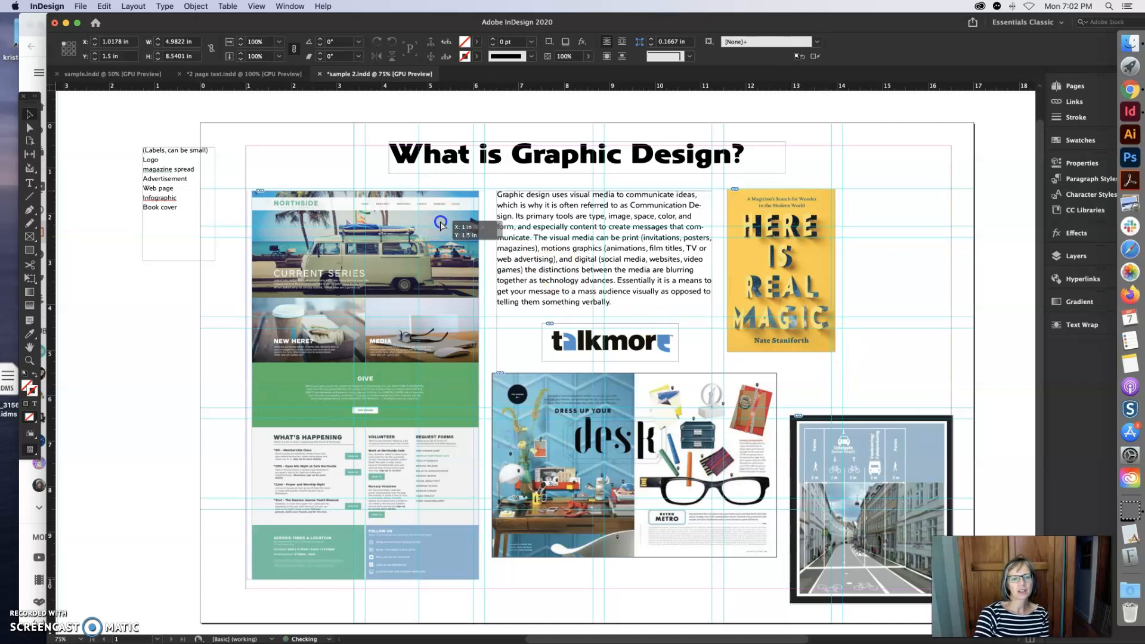
left_click_drag(441, 224, 435, 223)
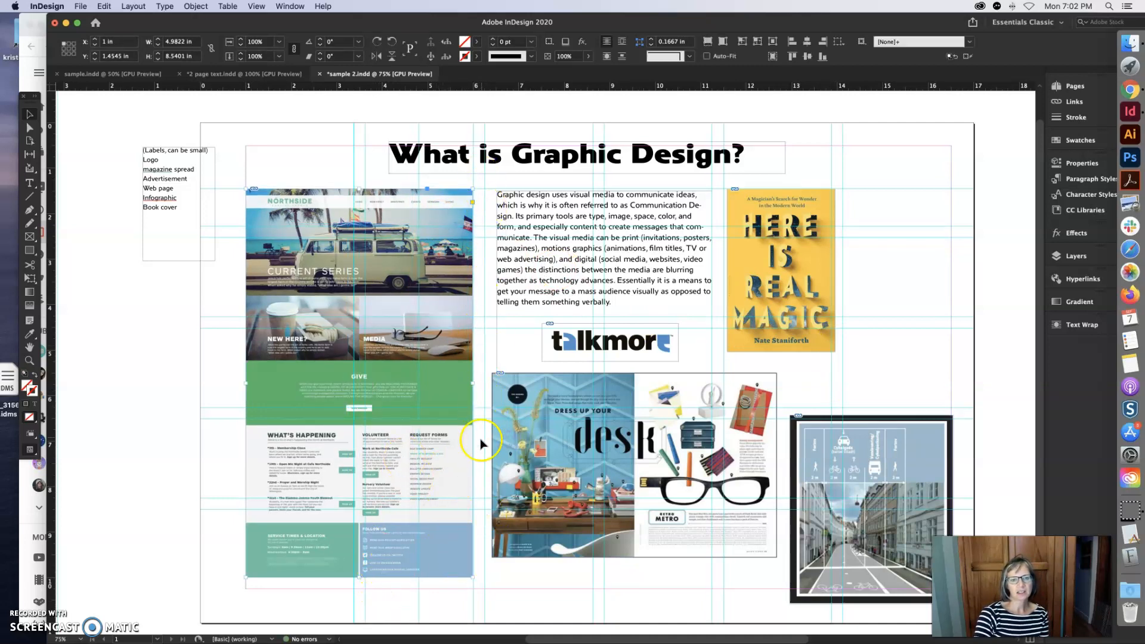
left_click_drag(475, 155, 441, 160)
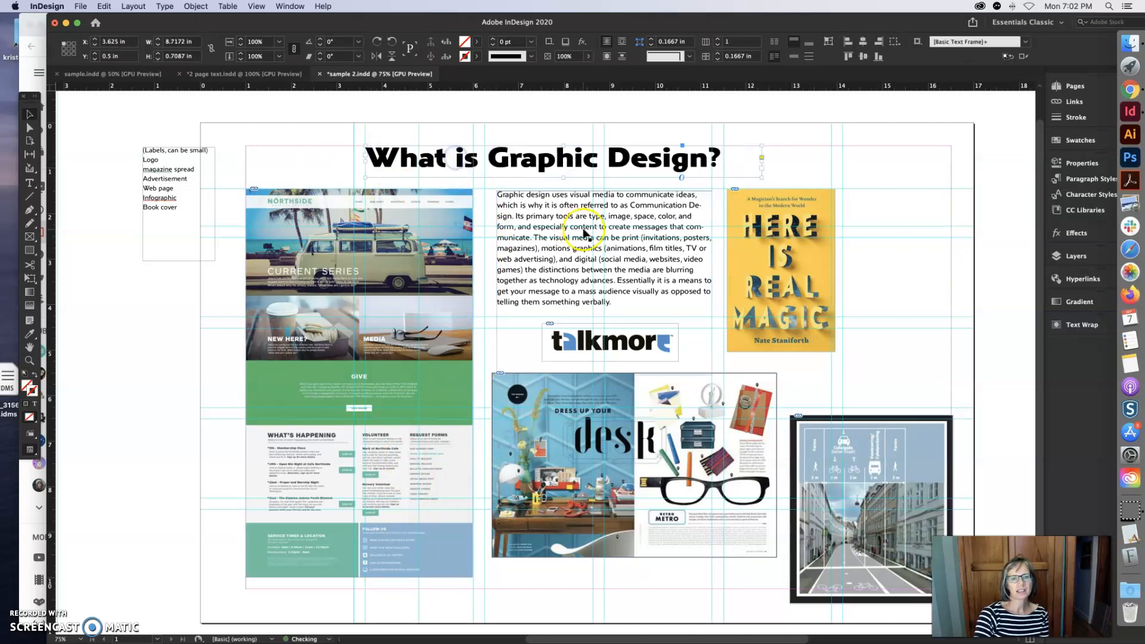
left_click_drag(575, 232, 553, 228)
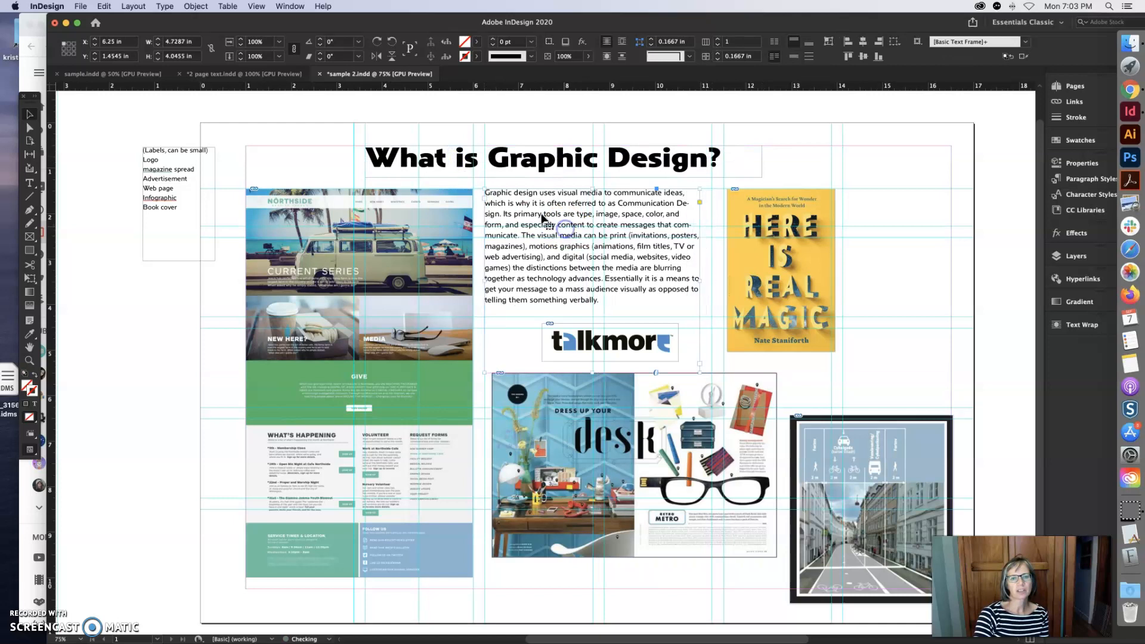
Step: Widen the body text frame to its column guide and shift the book cover to about X 11.5 in
left_click(746, 230)
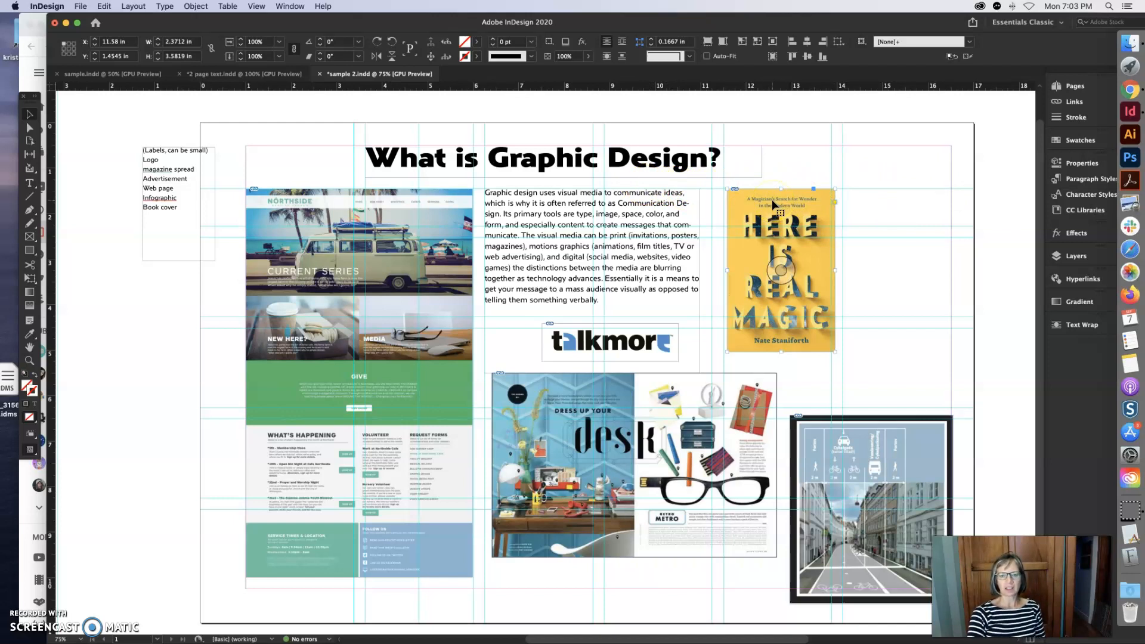
key("w")
left_click(652, 213)
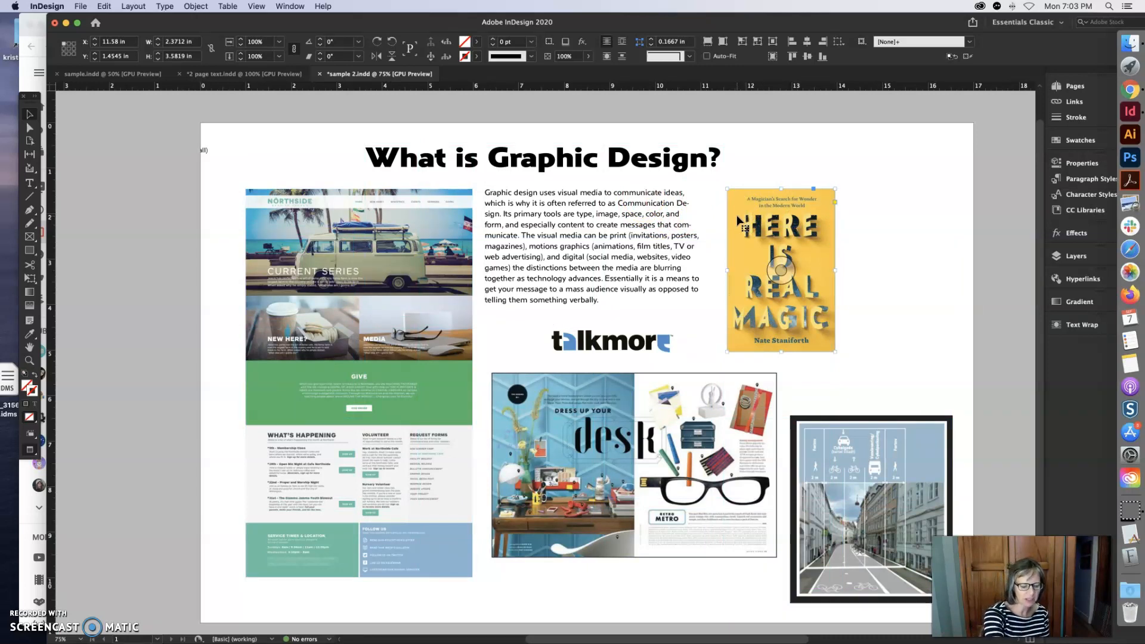
key("w")
scroll(743, 209, "down", 2)
left_click(743, 205)
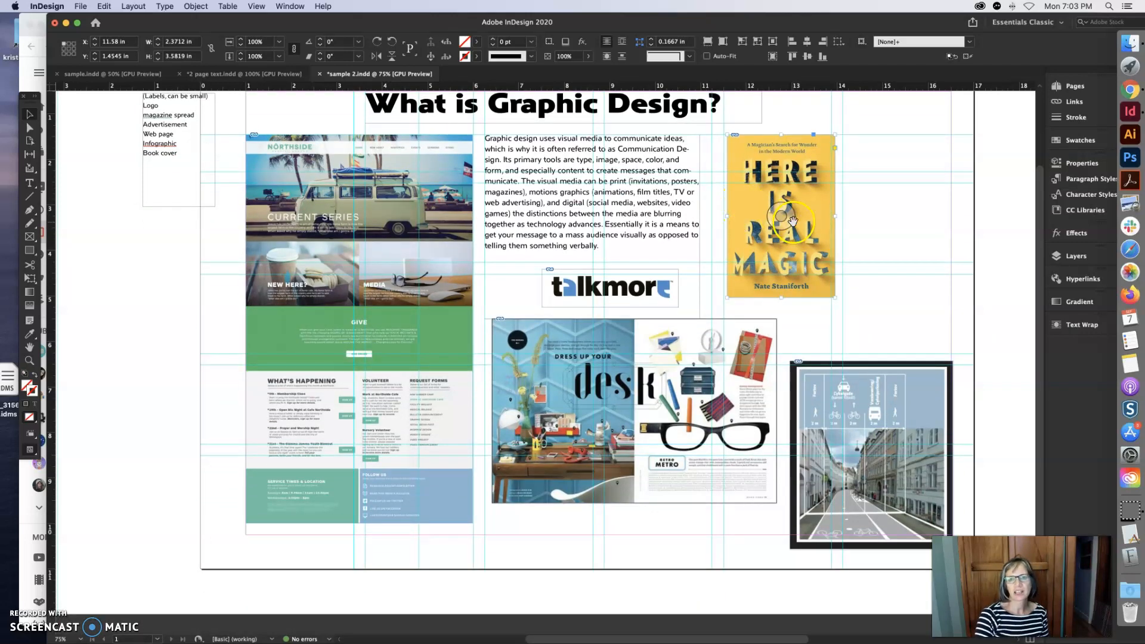
scroll(776, 221, "up", 1)
left_click_drag(700, 238, 746, 222)
scroll(859, 276, "up", 5)
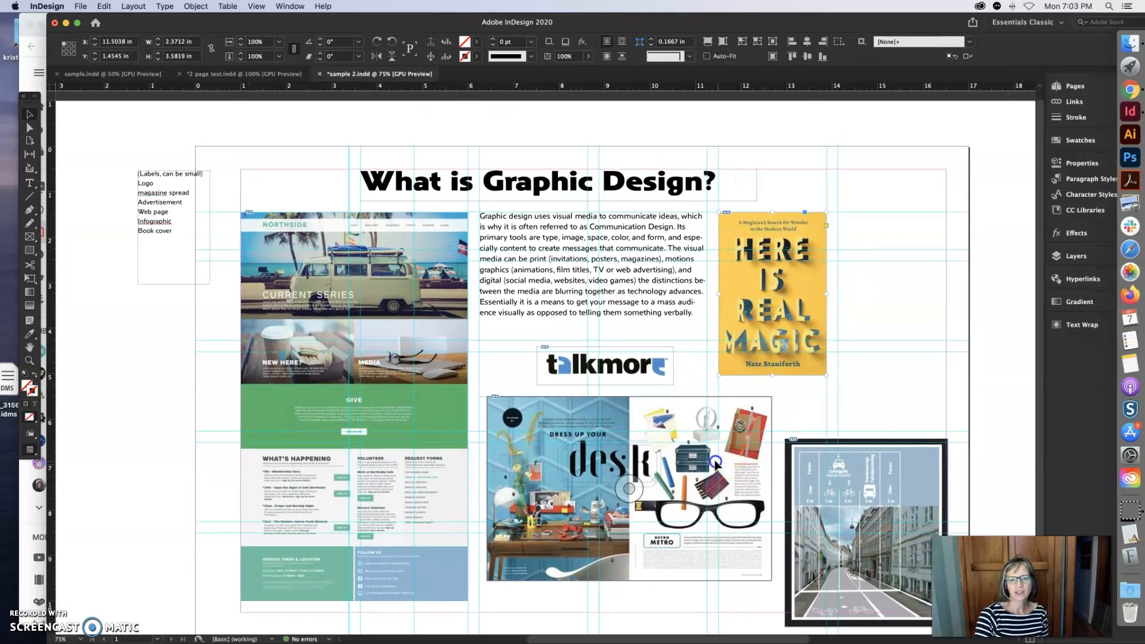
Step: Place the magazine spread at X 6.25 in, Y 5.5 in and the street infographic beside it at about X 12.78 in, Y 5.85 in
left_click_drag(716, 463, 713, 465)
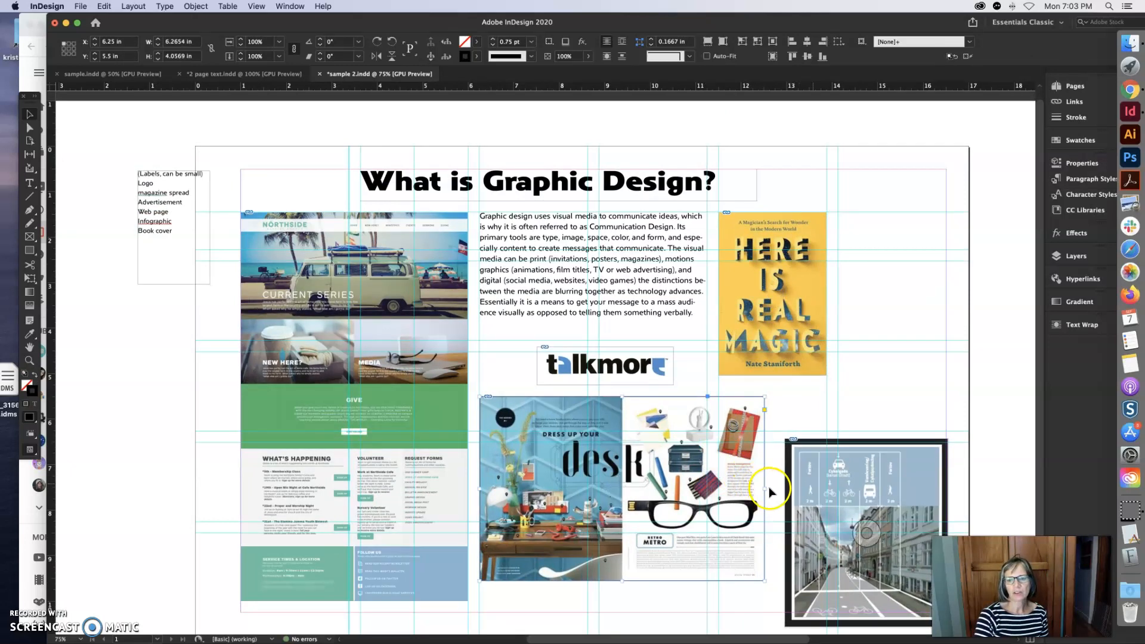
left_click(850, 499)
left_click_drag(849, 499, 849, 473)
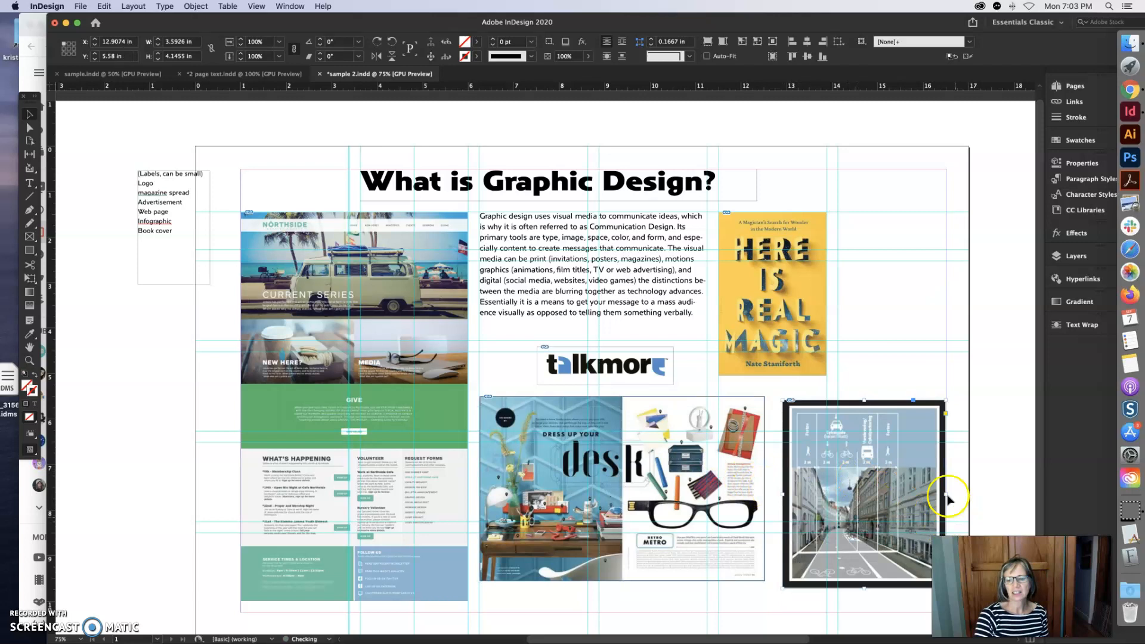
left_click_drag(903, 454, 870, 457)
left_click(896, 411)
left_click(792, 385)
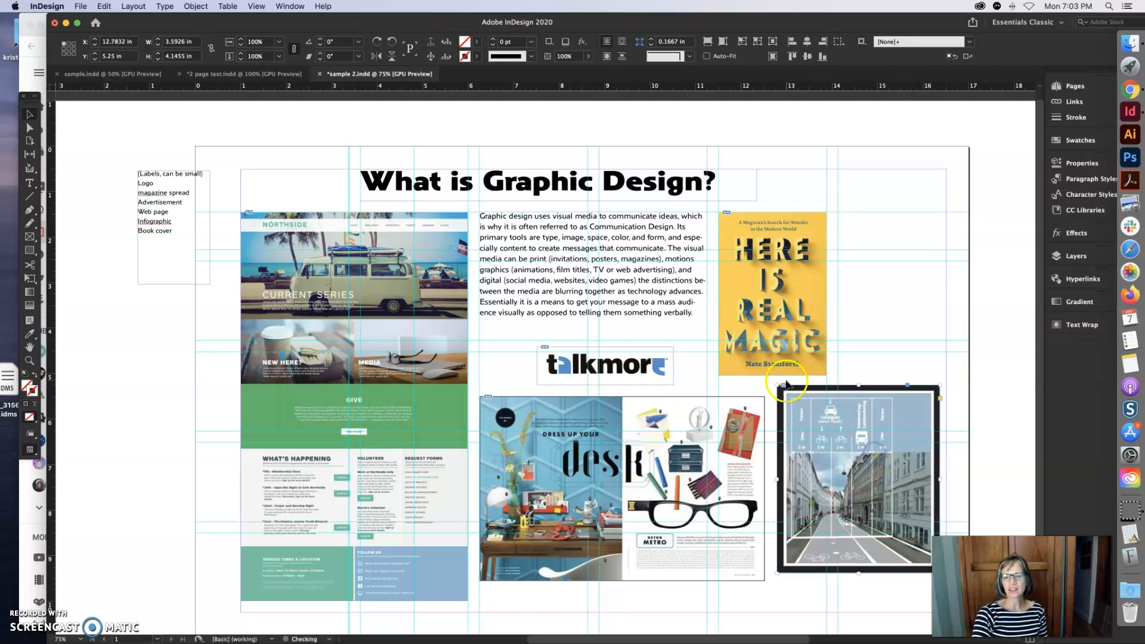
left_click_drag(819, 410, 821, 419)
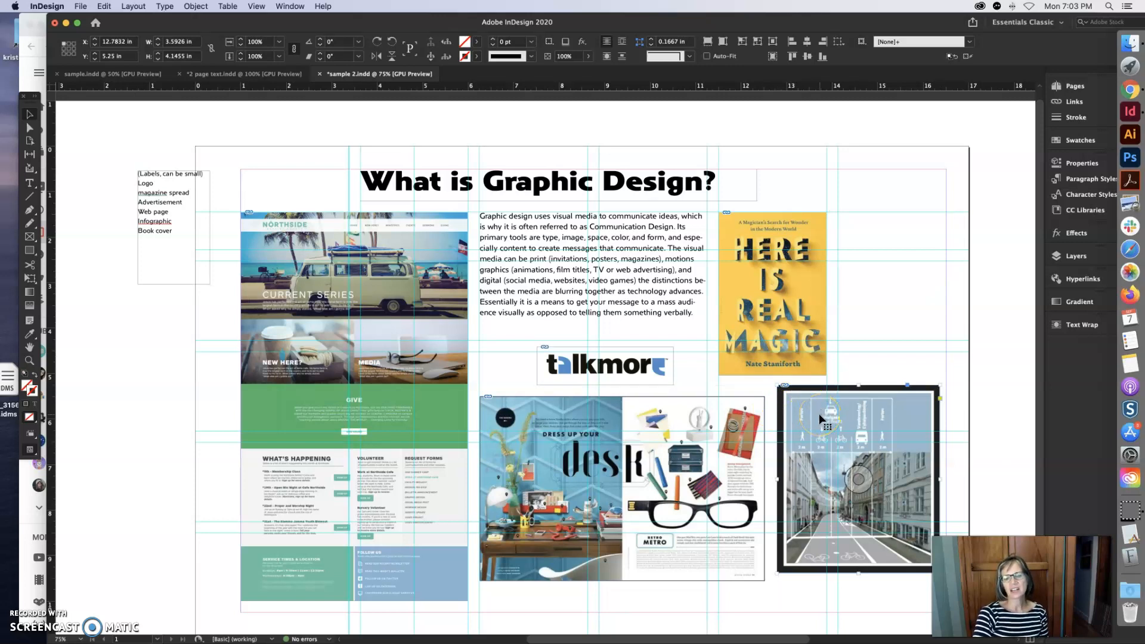
left_click_drag(820, 416, 819, 444)
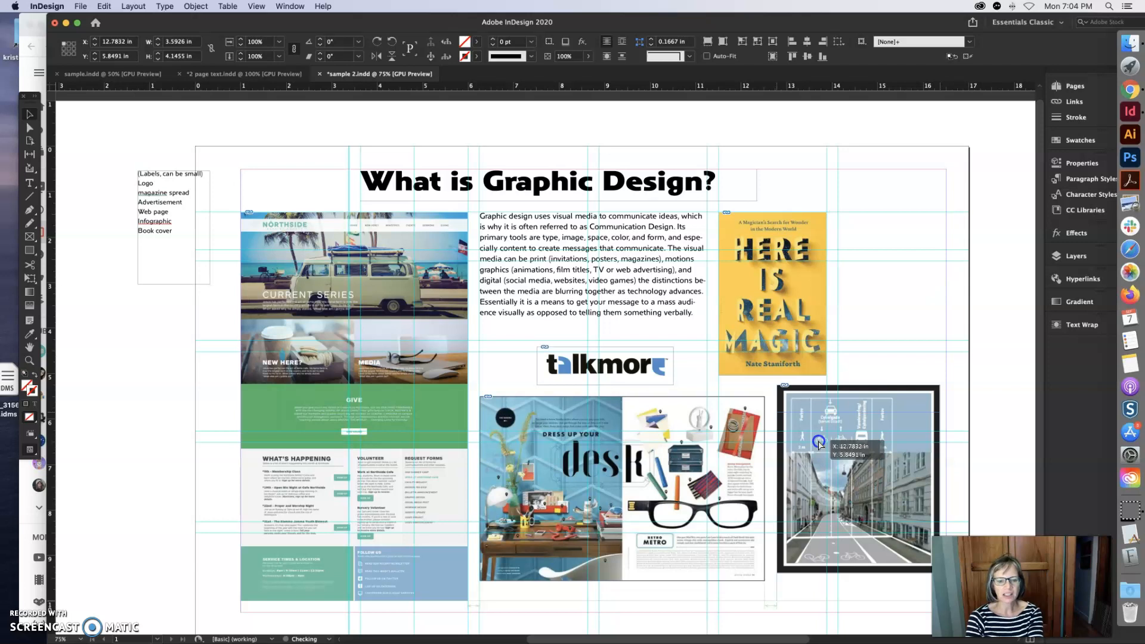
left_click_drag(819, 442, 819, 443)
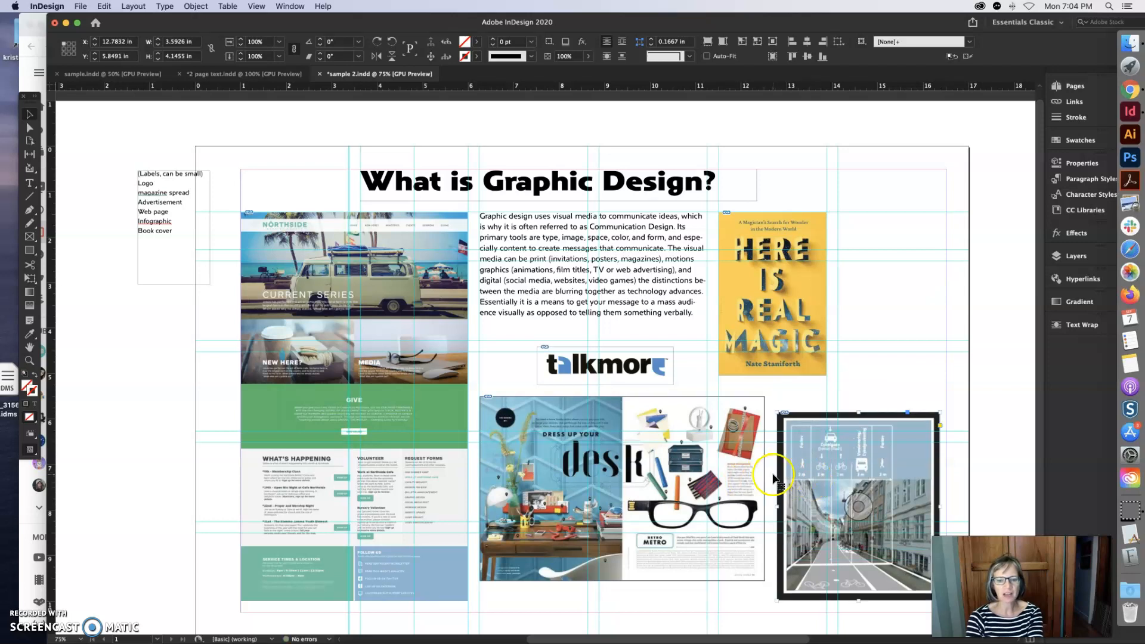
Step: Try the magazine spread level with the infographic at about Y 5.85 in, and return it to Y 5.5 in
left_click(746, 475)
left_click_drag(745, 475, 749, 492)
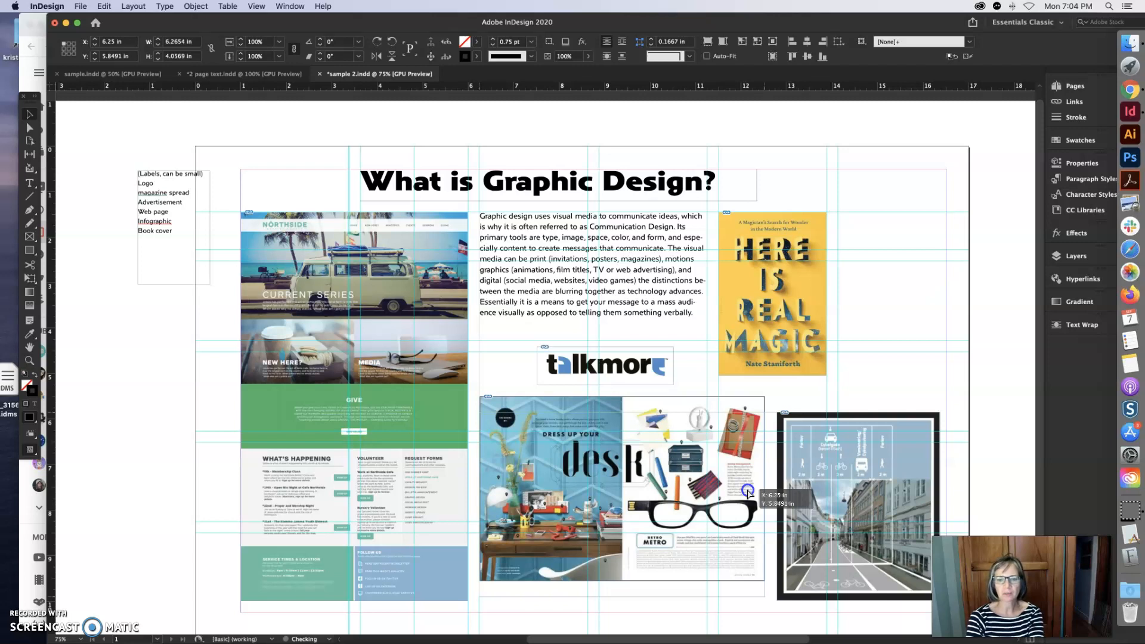
left_click_drag(748, 493, 744, 475)
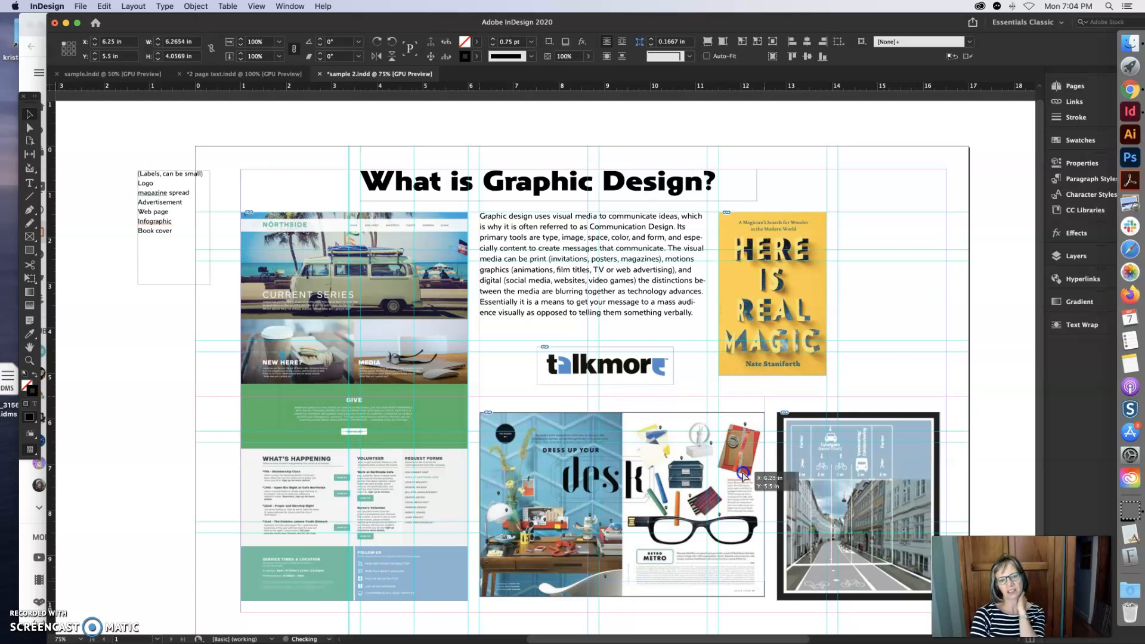
left_click_drag(743, 474, 743, 459)
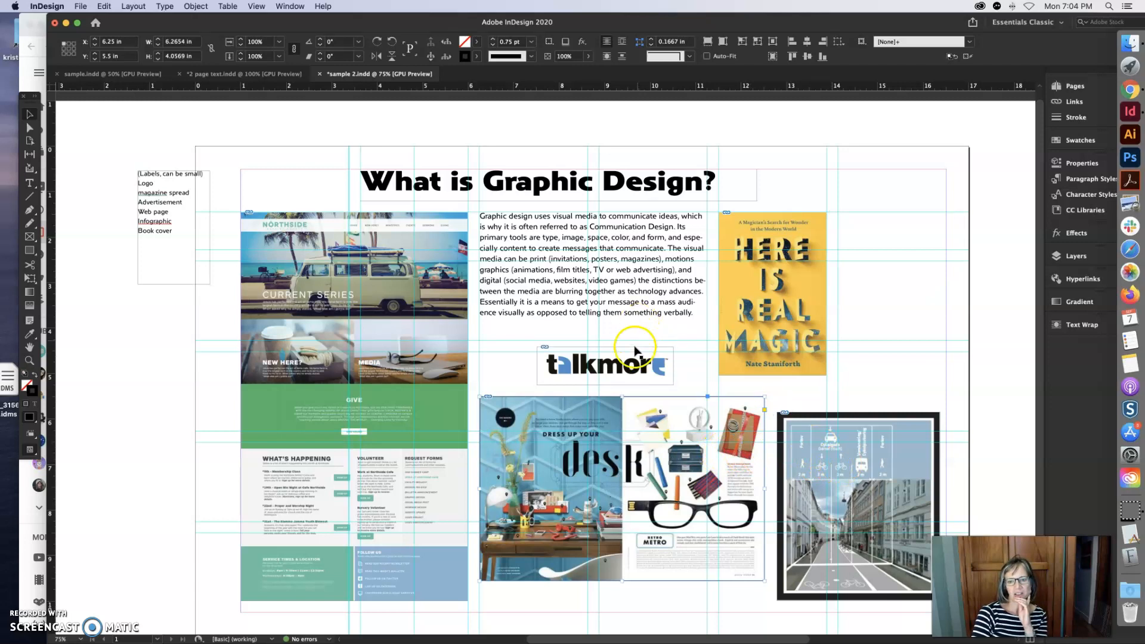
Step: Hide the guides and place the talkmore logo under the right end of the body text, at X 8.1 in, Y 4.04 in
left_click(636, 369)
left_click_drag(639, 375, 627, 357)
key("w")
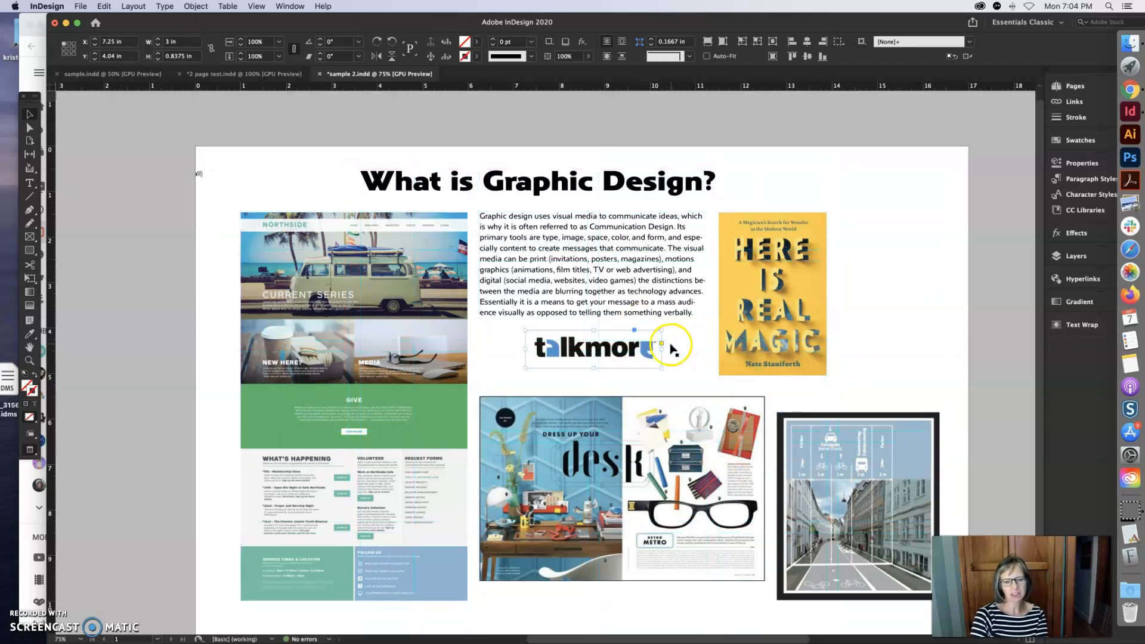
left_click_drag(637, 352, 671, 354)
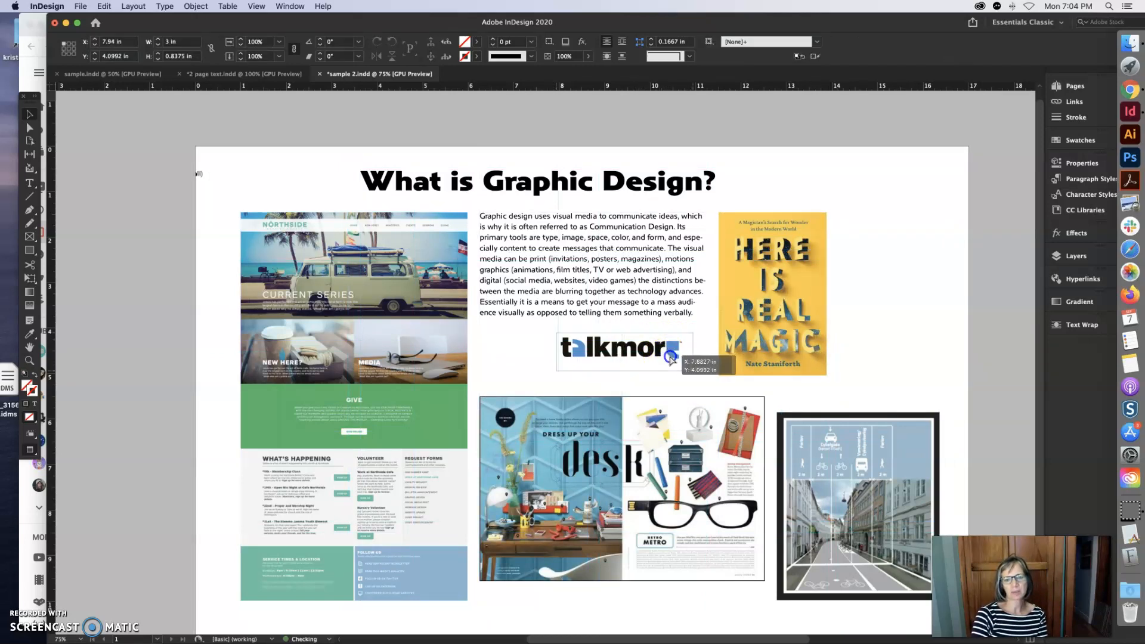
left_click(899, 375)
left_click_drag(661, 352, 582, 353)
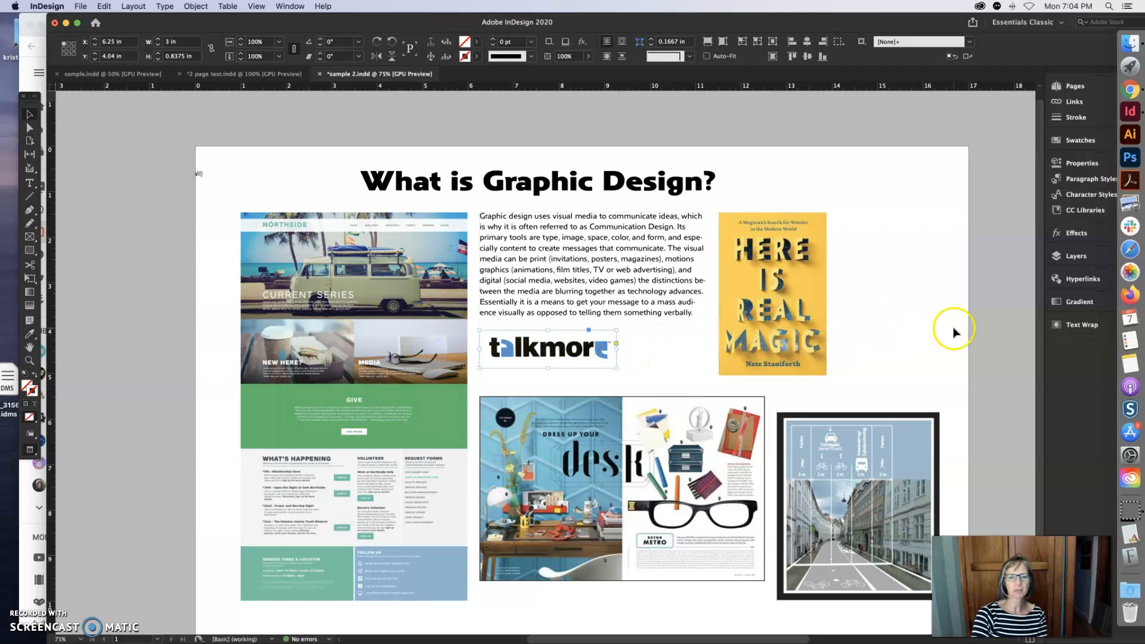
left_click_drag(579, 353, 662, 356)
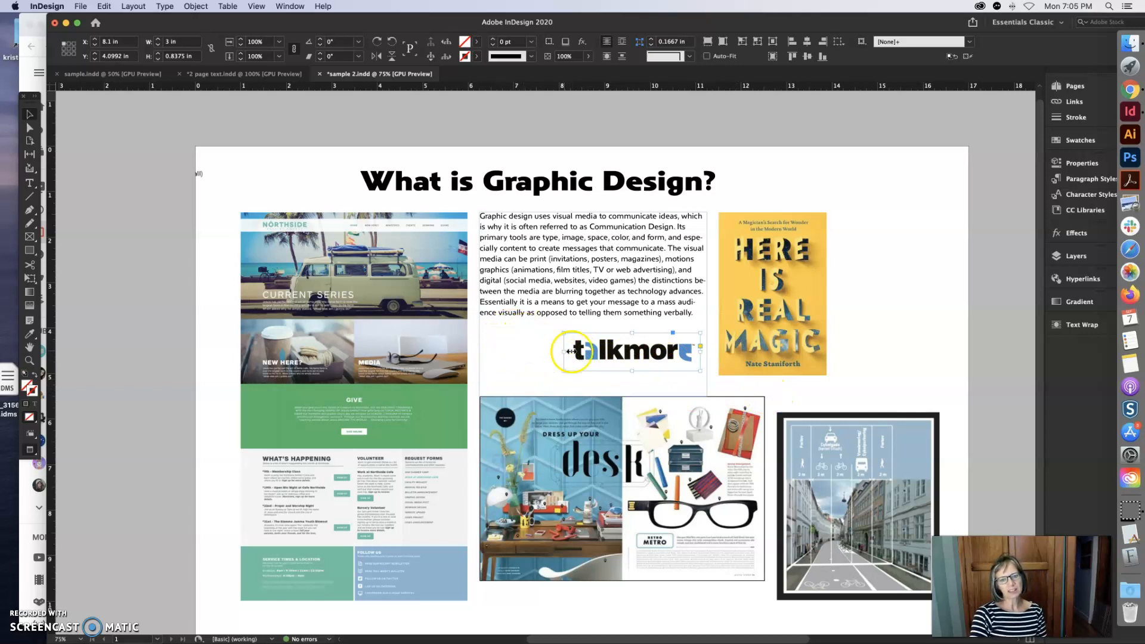
left_click_drag(640, 357, 640, 354)
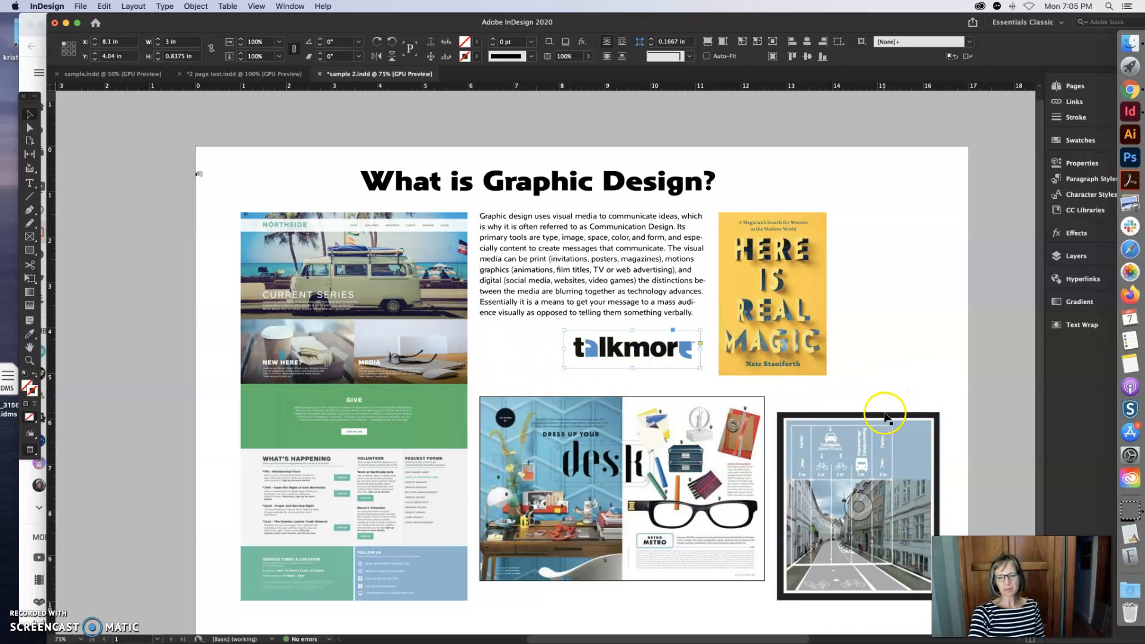
Step: Try the infographic level with the magazine spread, and settle it lower at about Y 5.98 in
left_click_drag(874, 444, 873, 428)
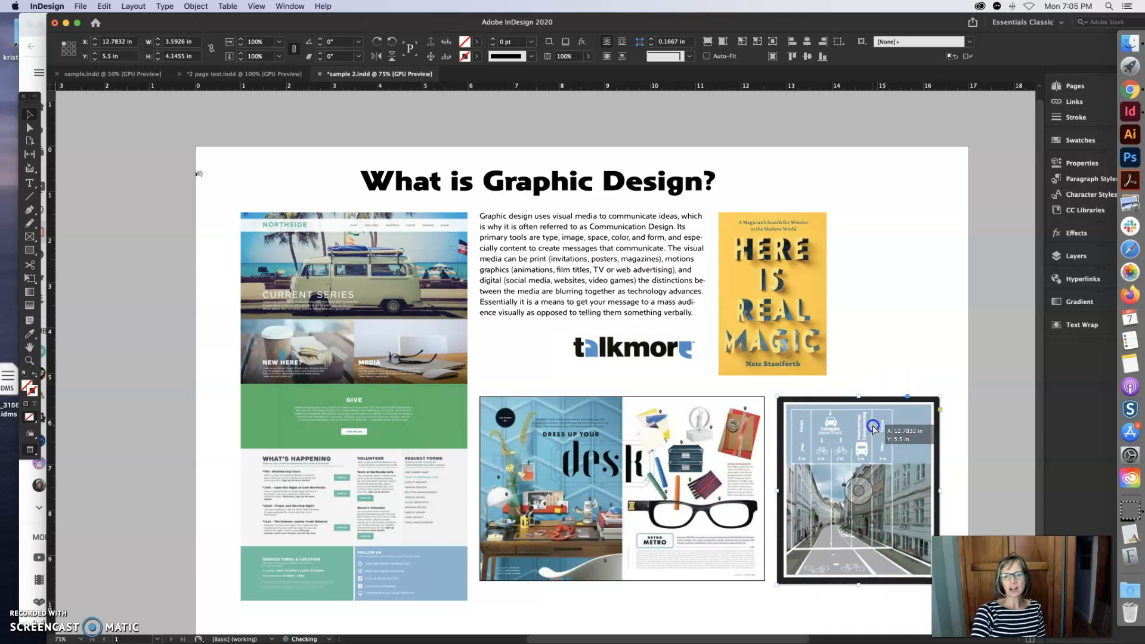
left_click(894, 345)
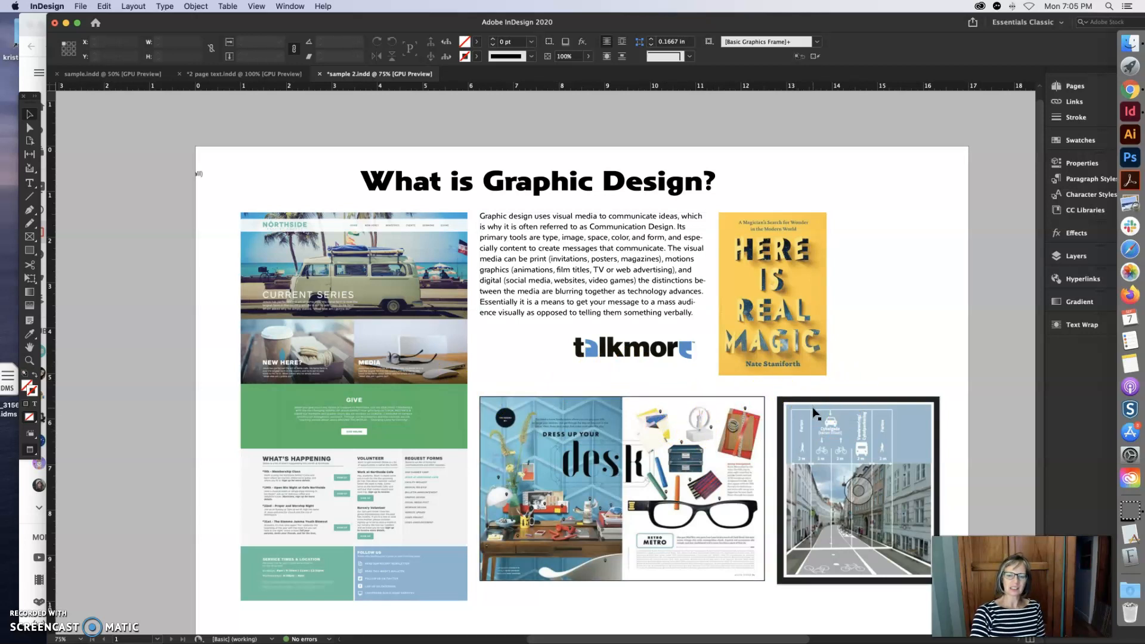
left_click_drag(813, 412, 813, 434)
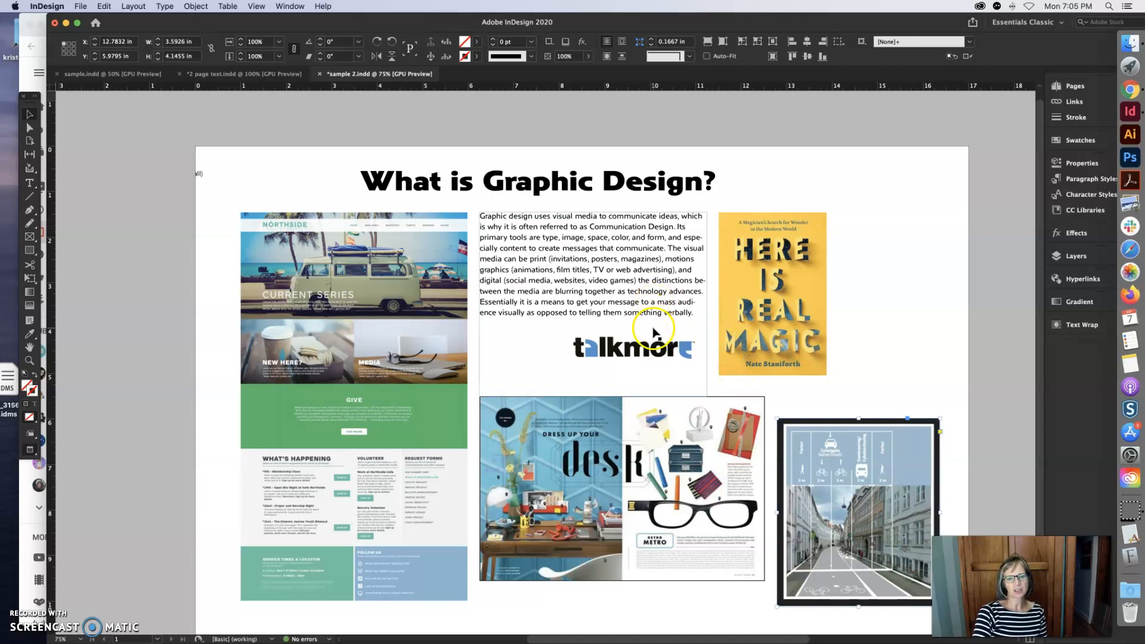
Step: Insert a forced line break before the word "especially" in the body text to remove its hyphenation
left_click(29, 184)
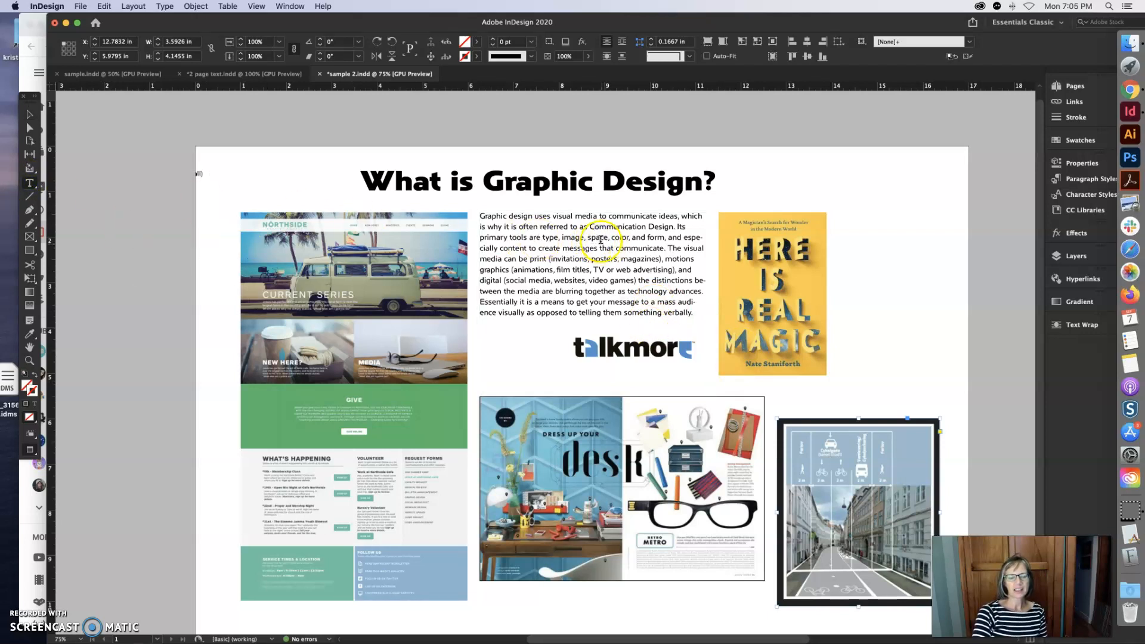
left_click(685, 237)
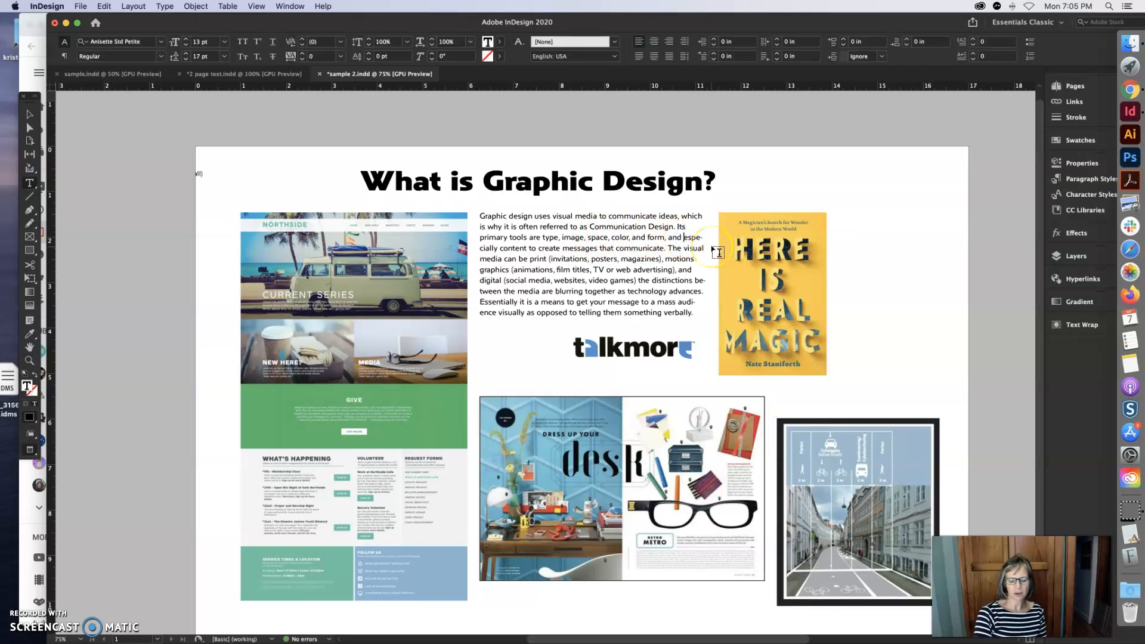
key("shift+Return")
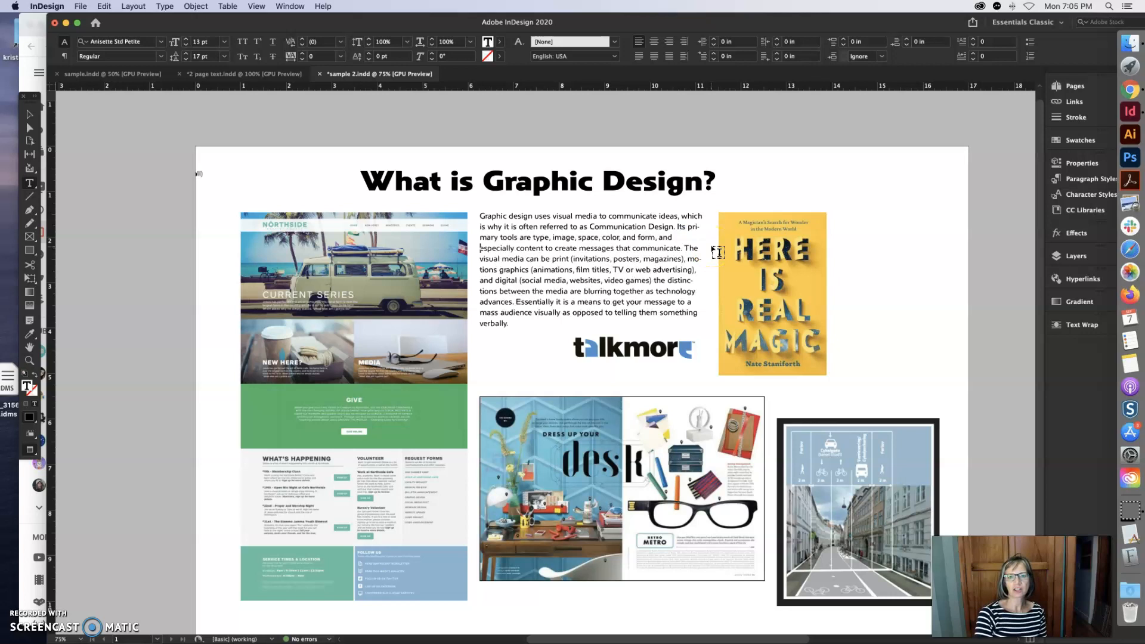
Step: Insert forced line breaks before "primary", "motions", "advertising" and "message" in the body text to remove their hyphenation
left_click(689, 227)
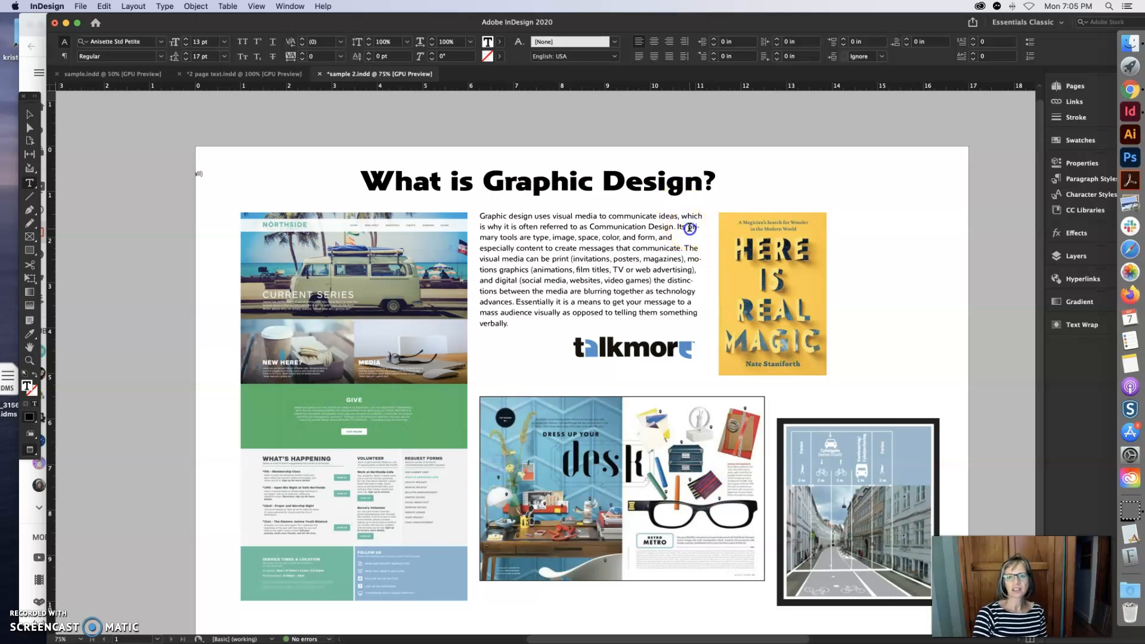
key("shift+Return")
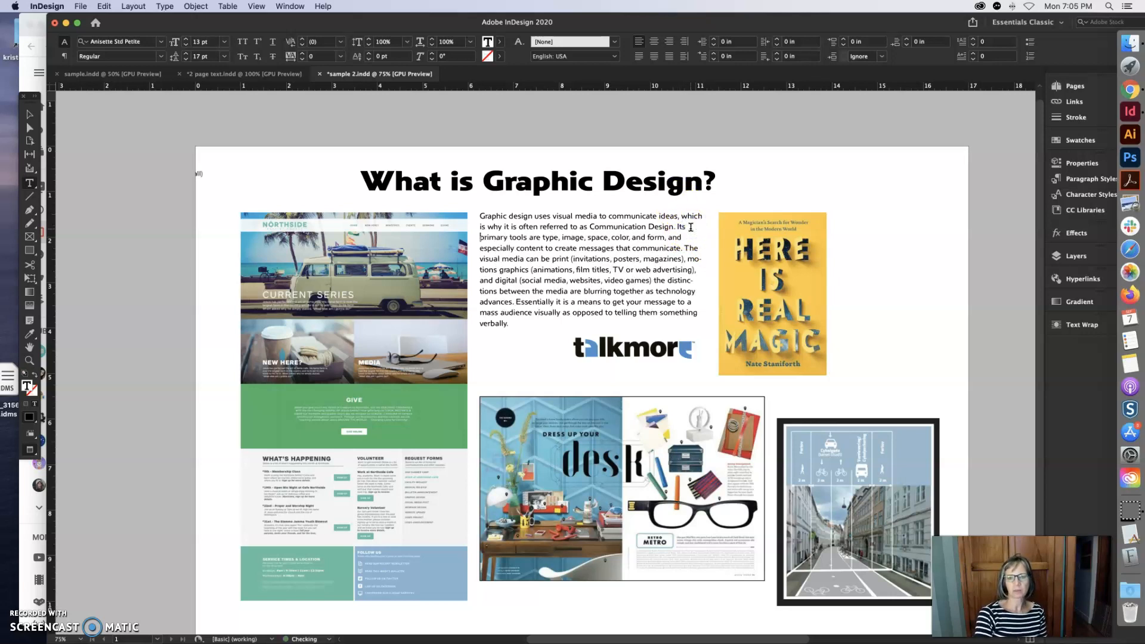
key("shift+Return")
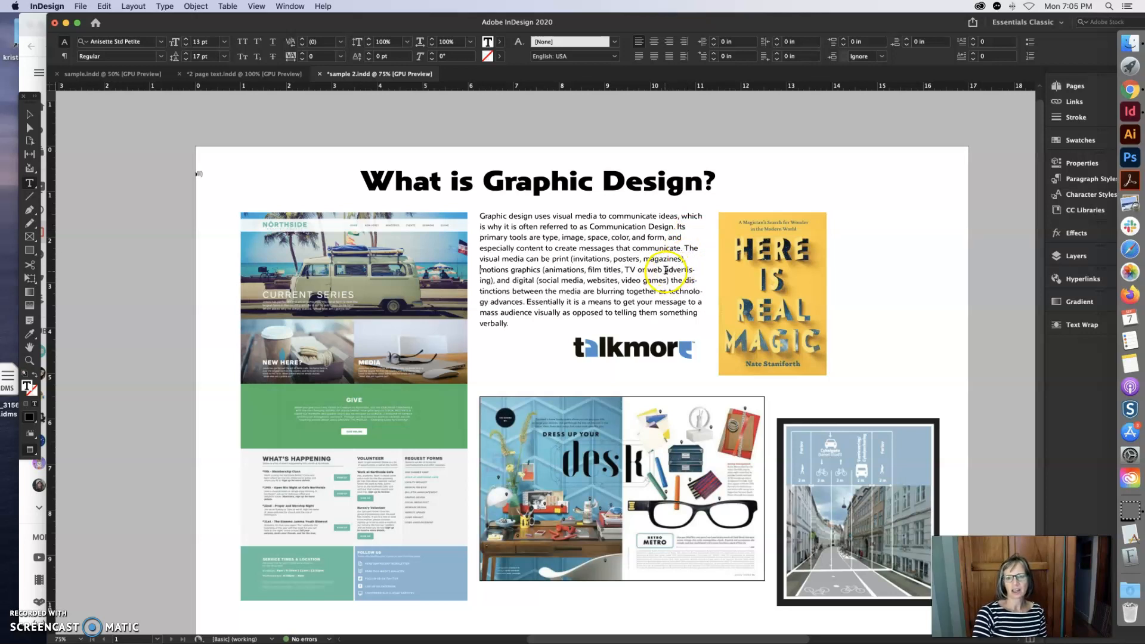
key("shift+Return")
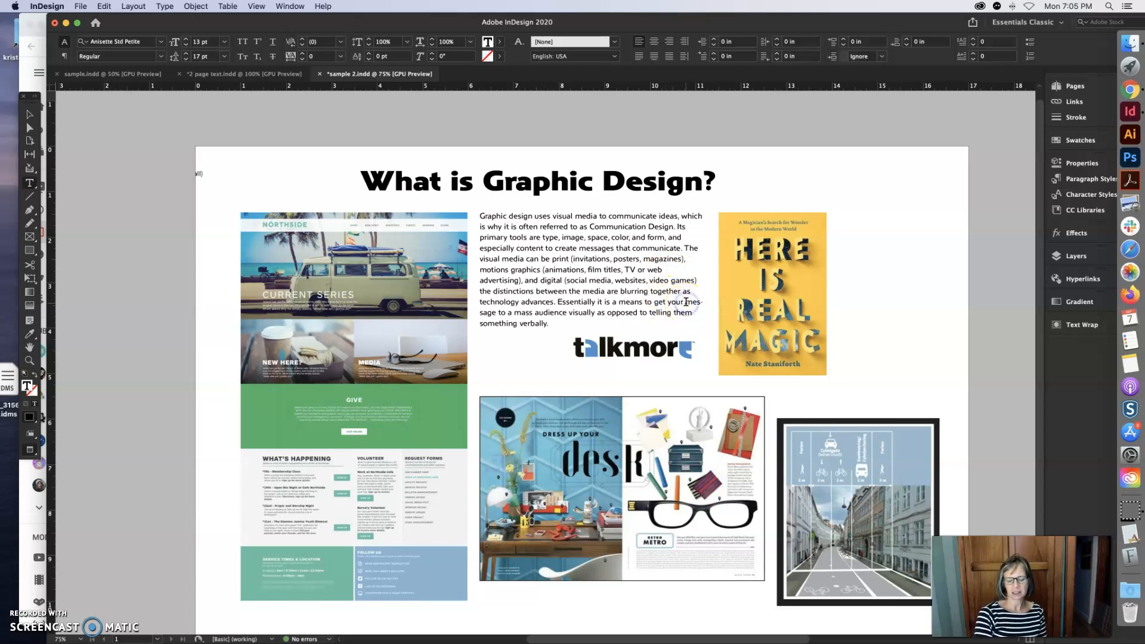
Step: Try evening the upper text lines with breaks before "which" and "The", removing the forced break before "primary"
scroll(660, 289, "right", 10)
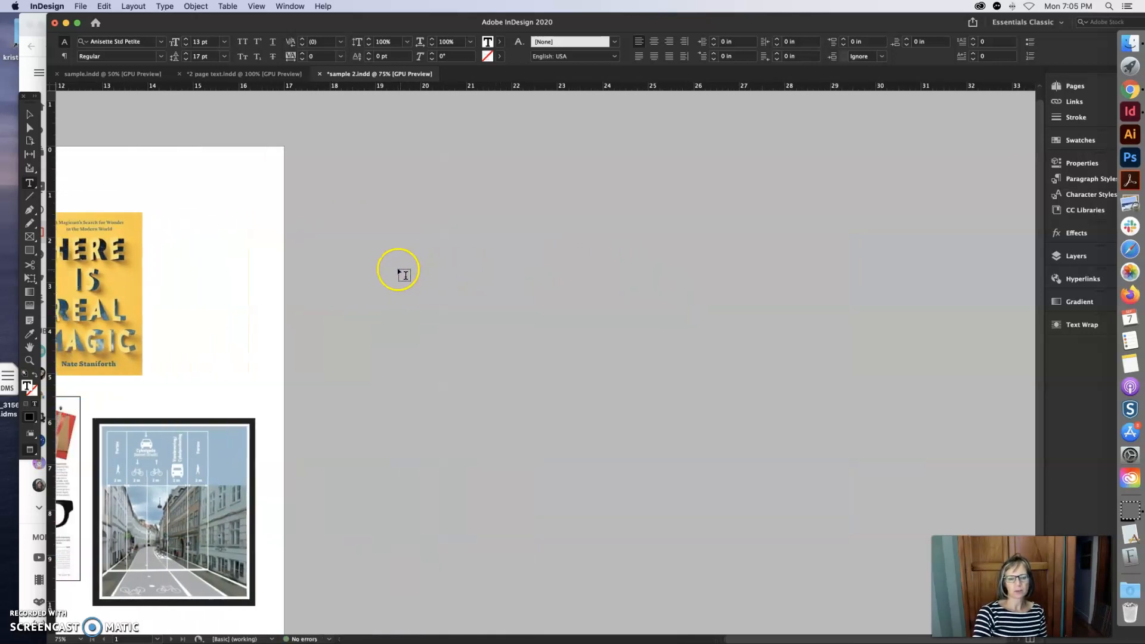
scroll(399, 272, "left", 9)
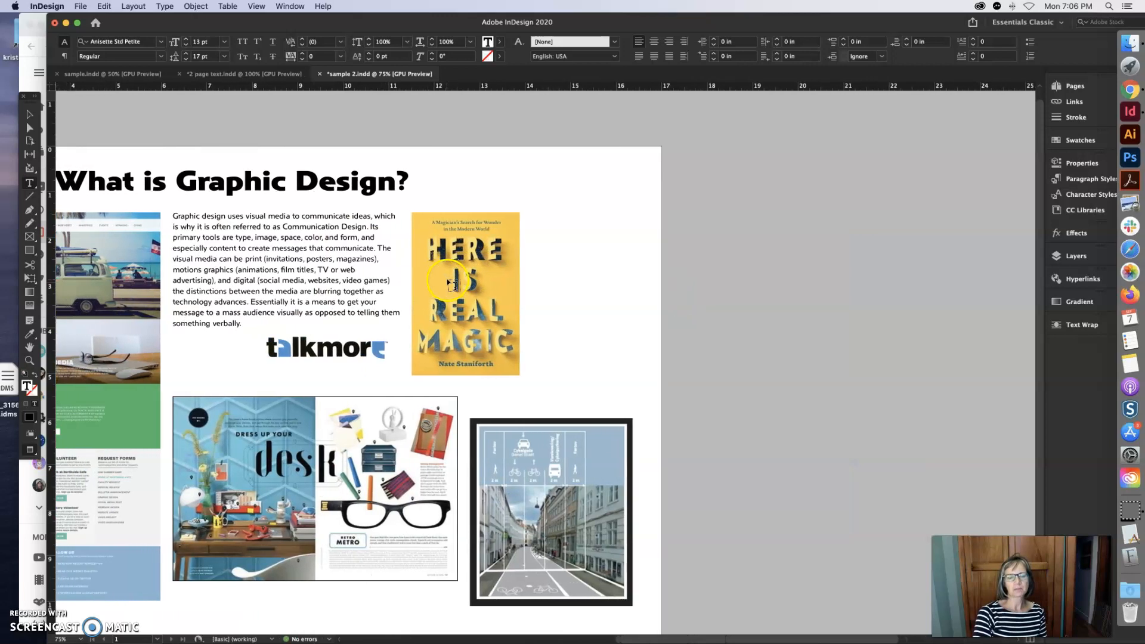
scroll(454, 285, "left", 3)
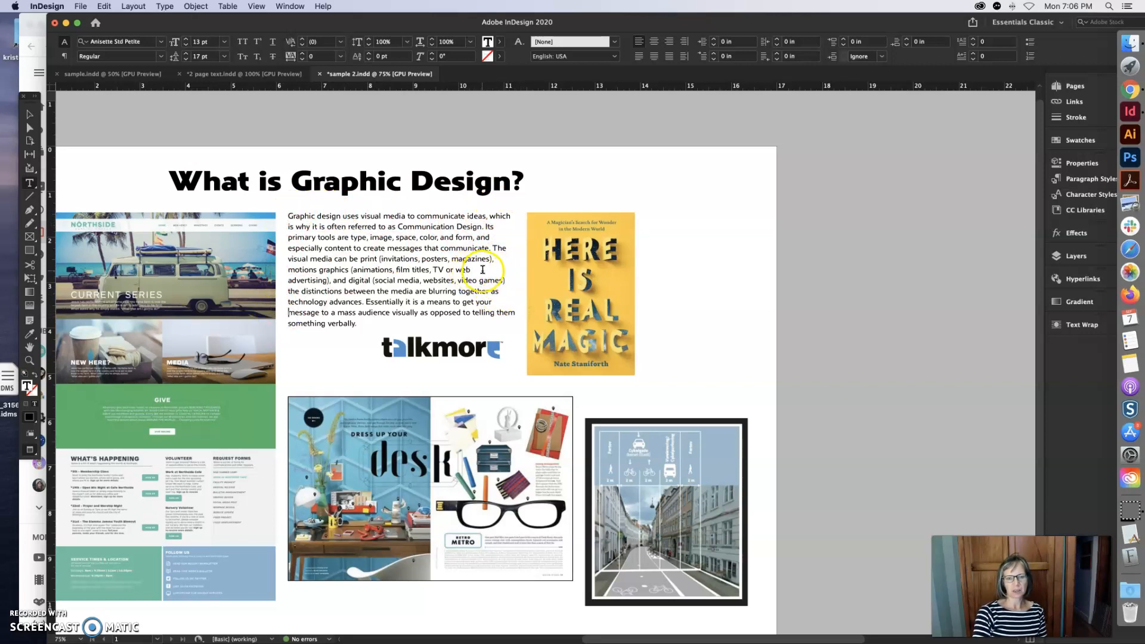
left_click(489, 215)
key("Return")
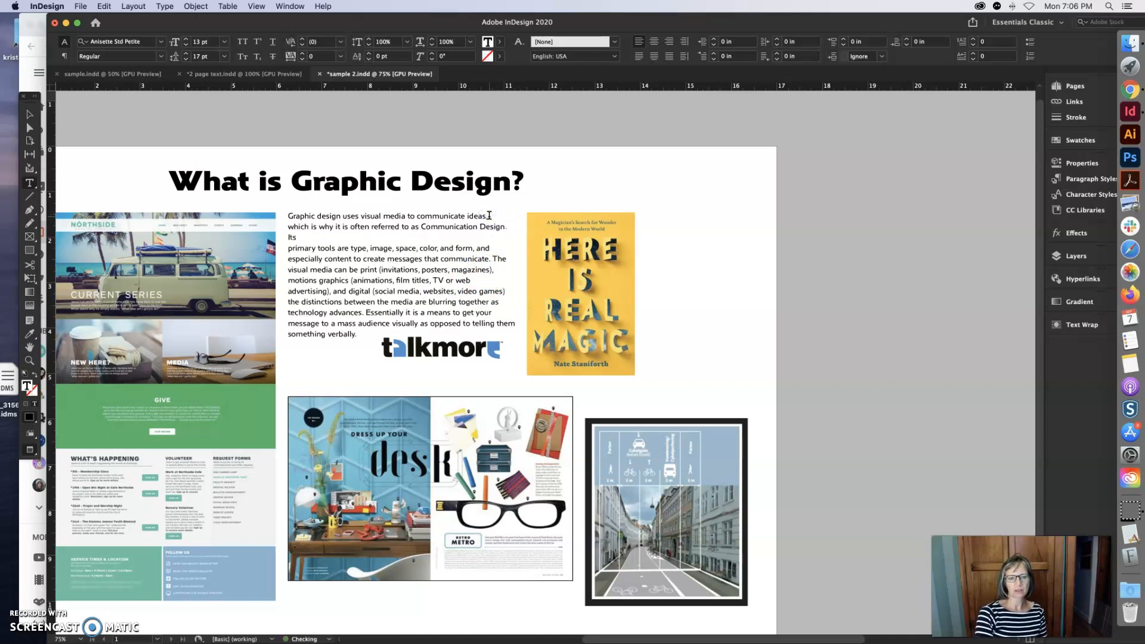
left_click(288, 248)
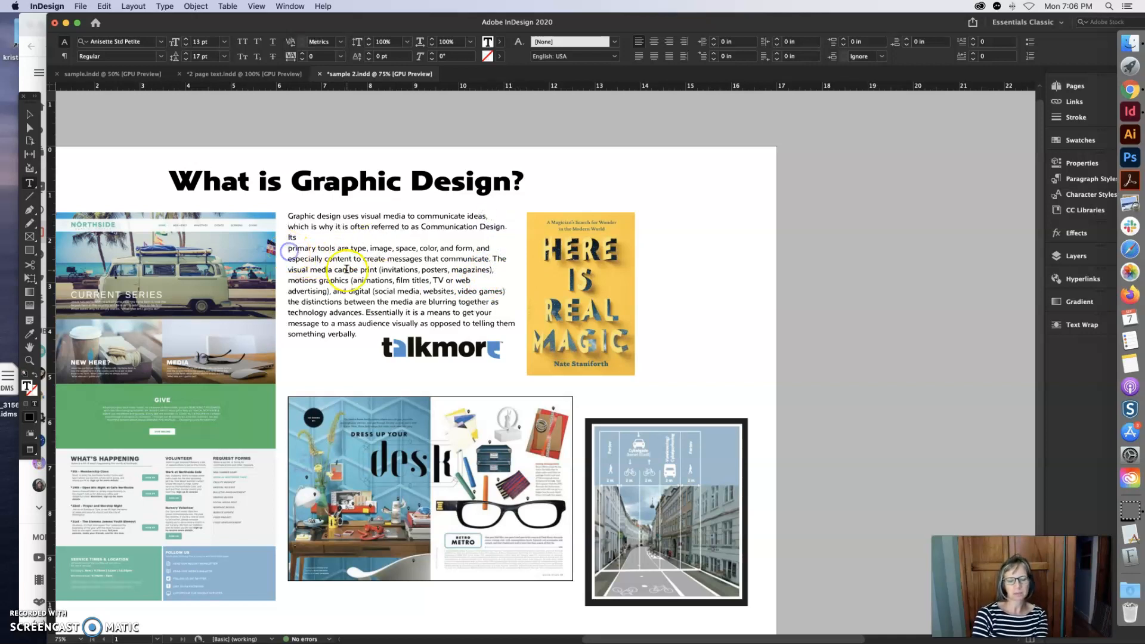
key("BackSpace")
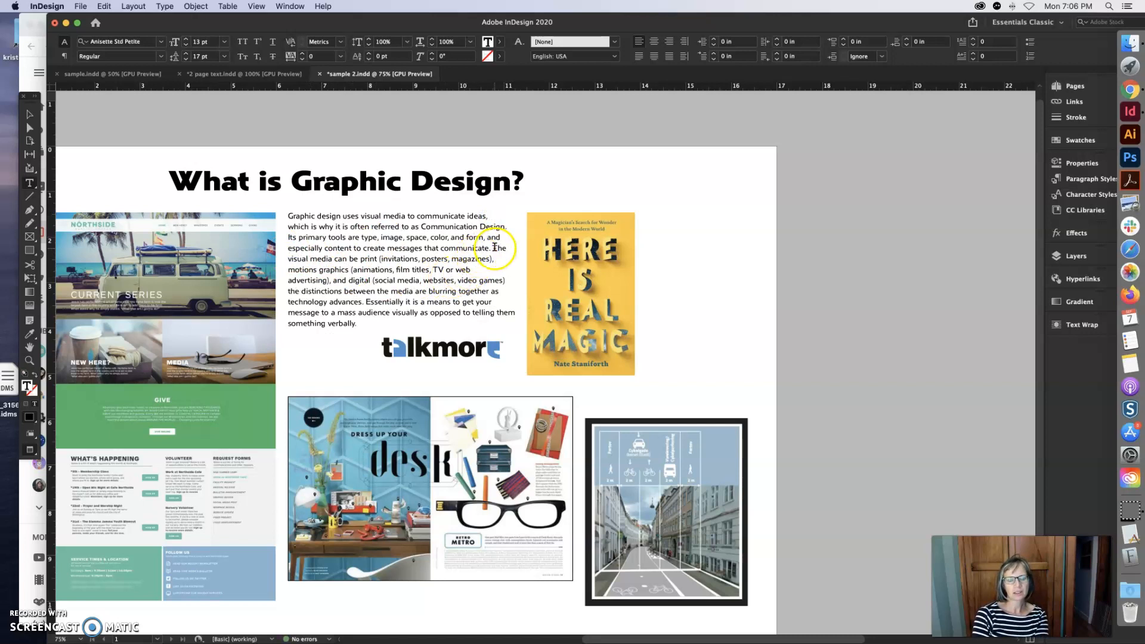
left_click(495, 249)
key("Return")
Step: Try breaking the middle text lines before "magazines" and "web" instead of before "motions" and "advertising"
left_click(469, 258)
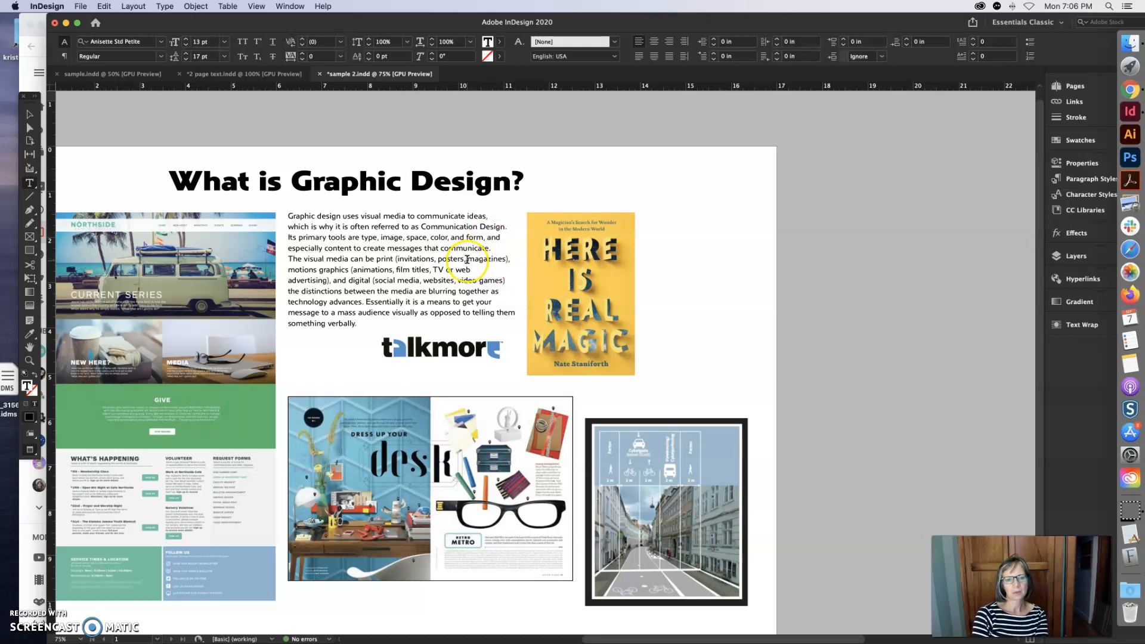
left_click(288, 270)
key("Return")
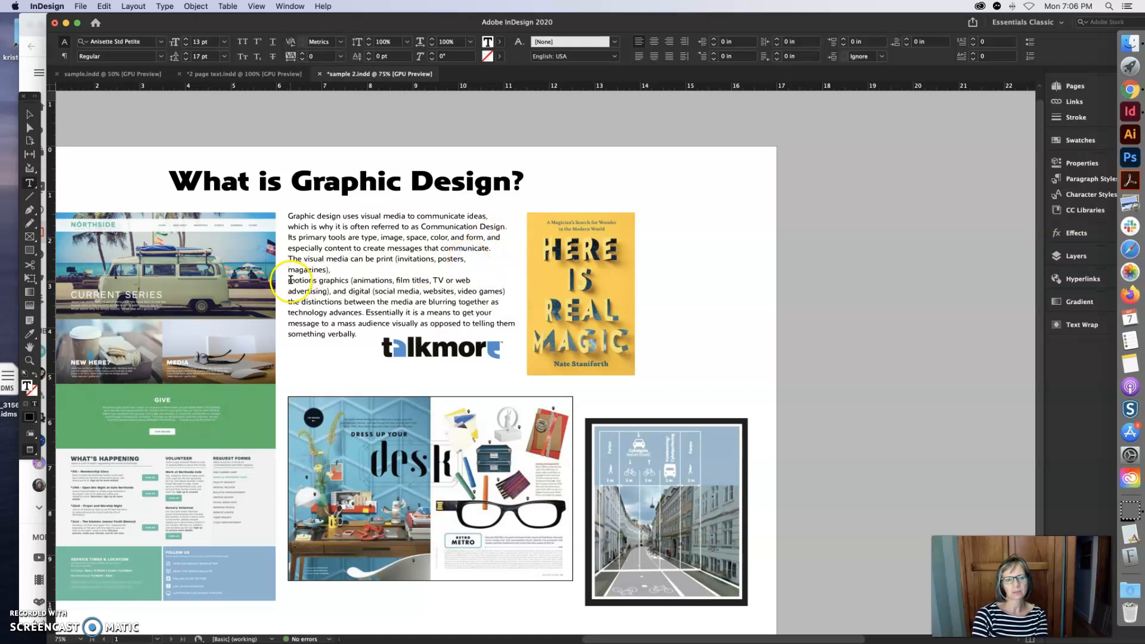
key("BackSpace")
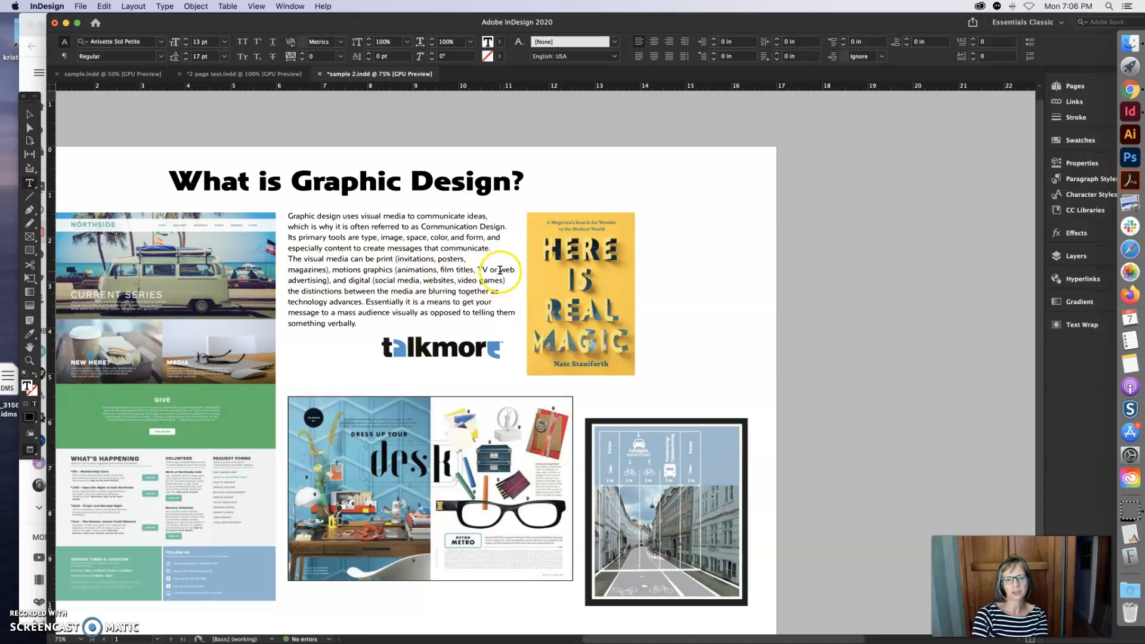
key("Return")
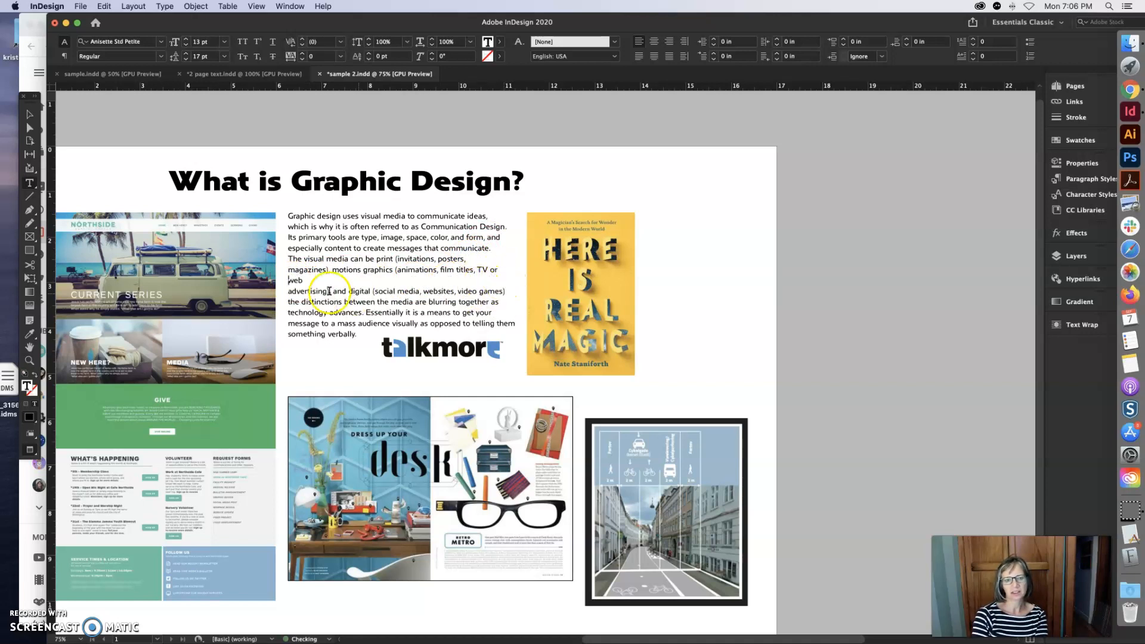
left_click(289, 292)
key("BackSpace")
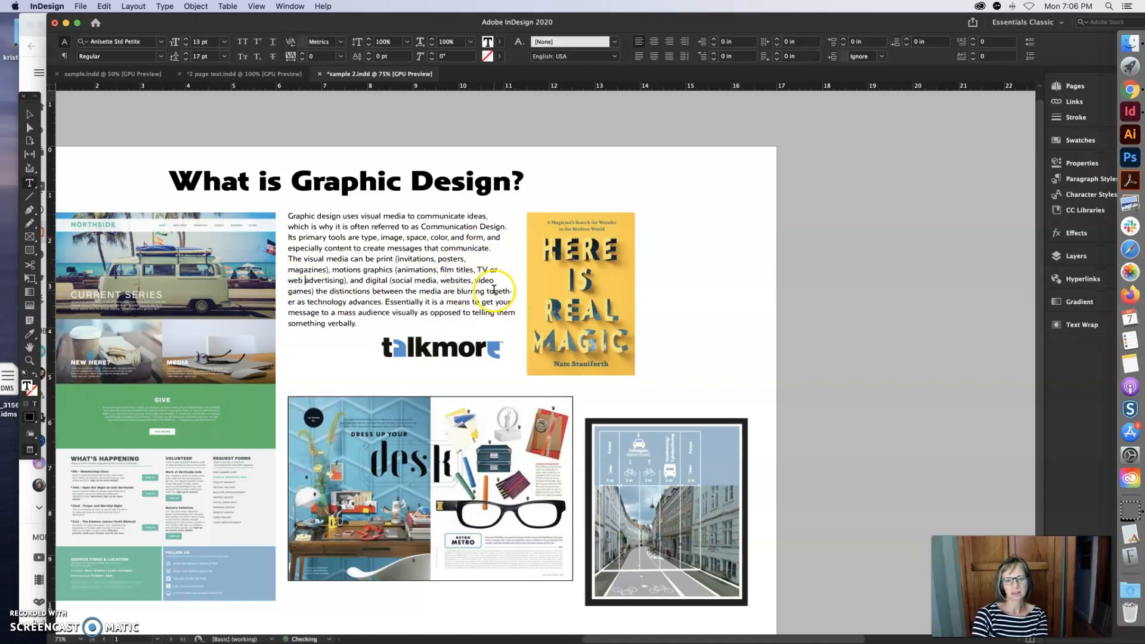
Step: Try a line break before "together" in the body text and remove the forced break before "message"
left_click(488, 292)
key("Return")
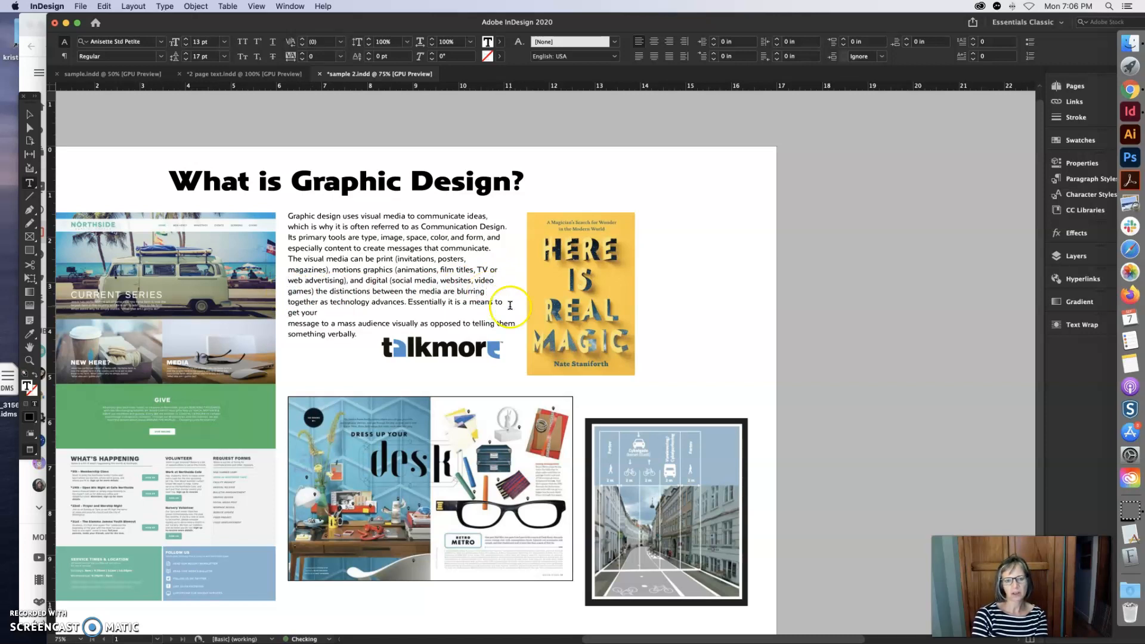
left_click(290, 323)
key("BackSpace")
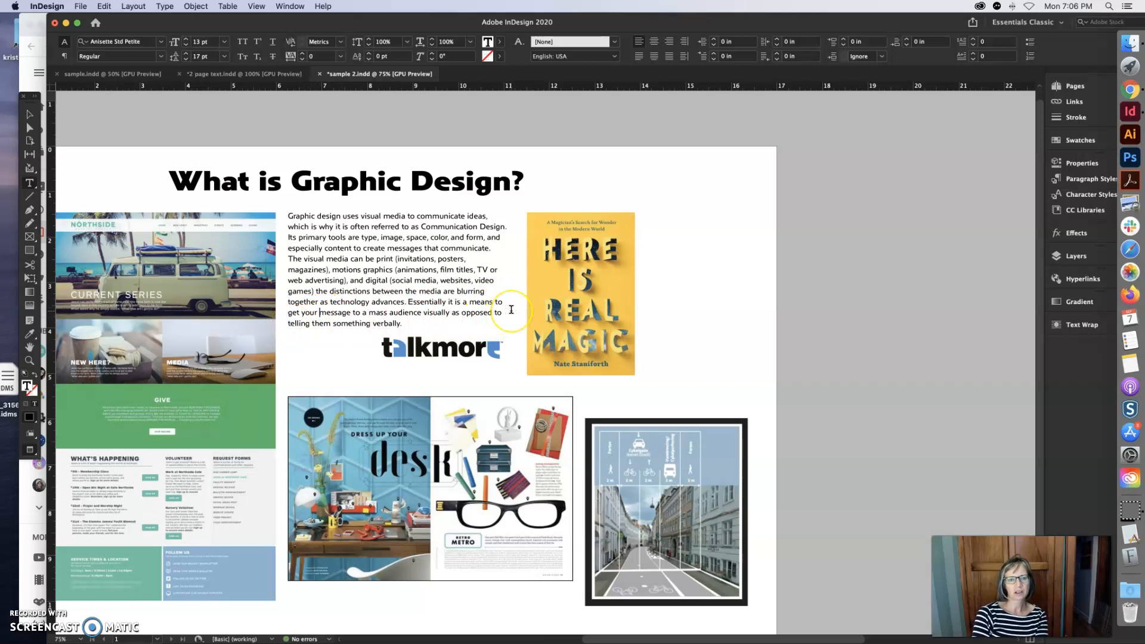
Step: Undo the line-break changes in the body text back to the state before the break at "which"
key("super+z")
key("super+z")
key("super+z")
key("super+z")
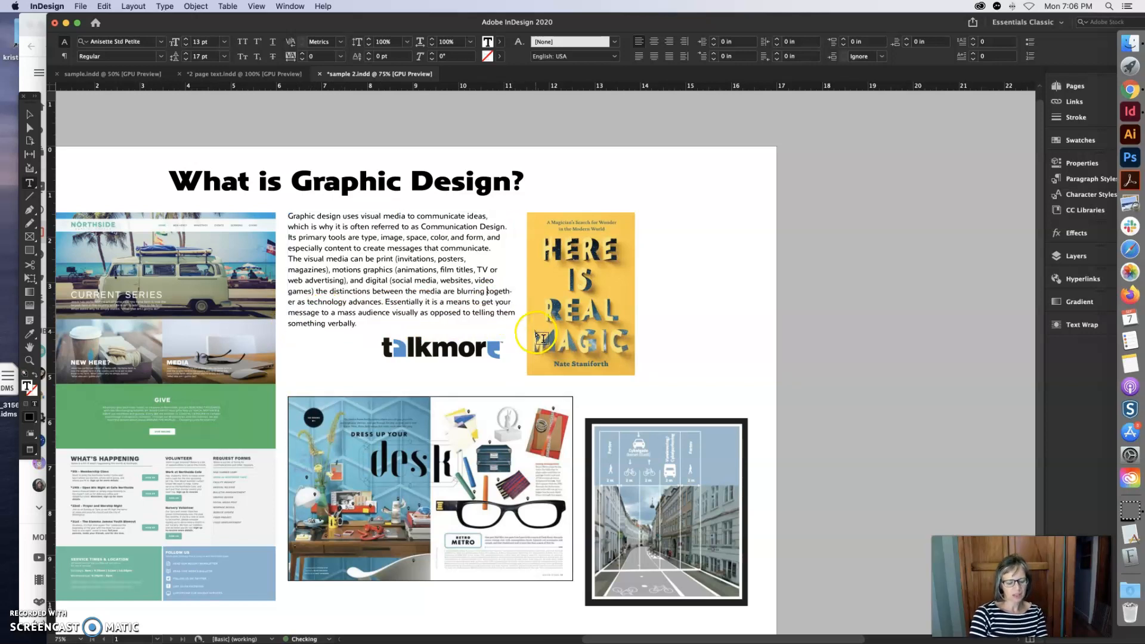
key("super+z")
key("super+z")
key("super+z")
key("super+z")
key("super+z")
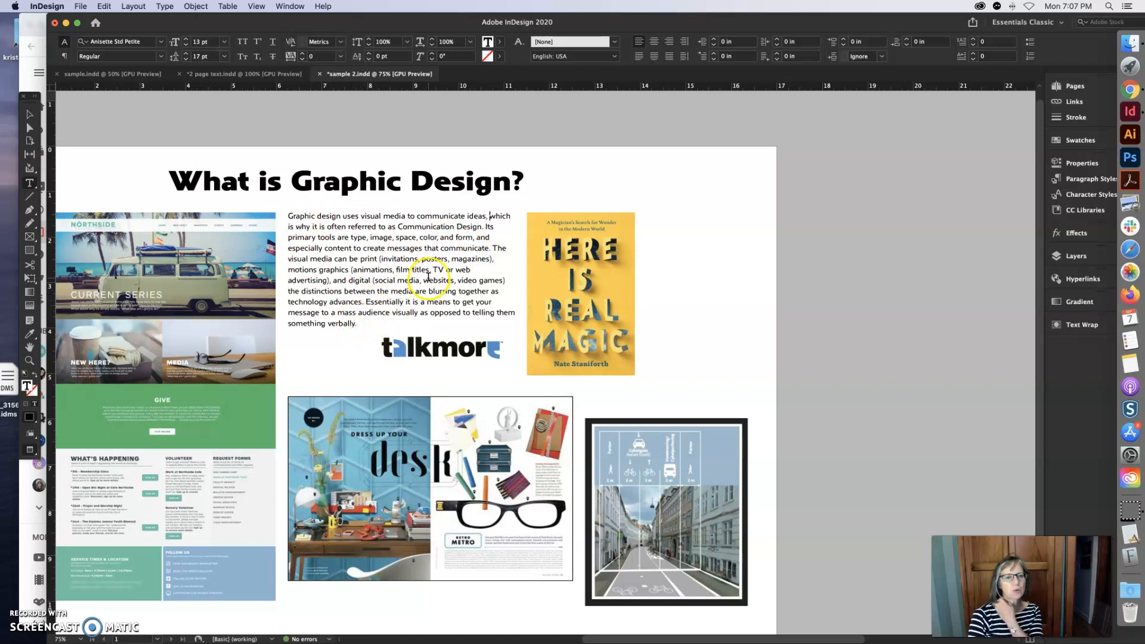
left_click(398, 260)
double_click(399, 260)
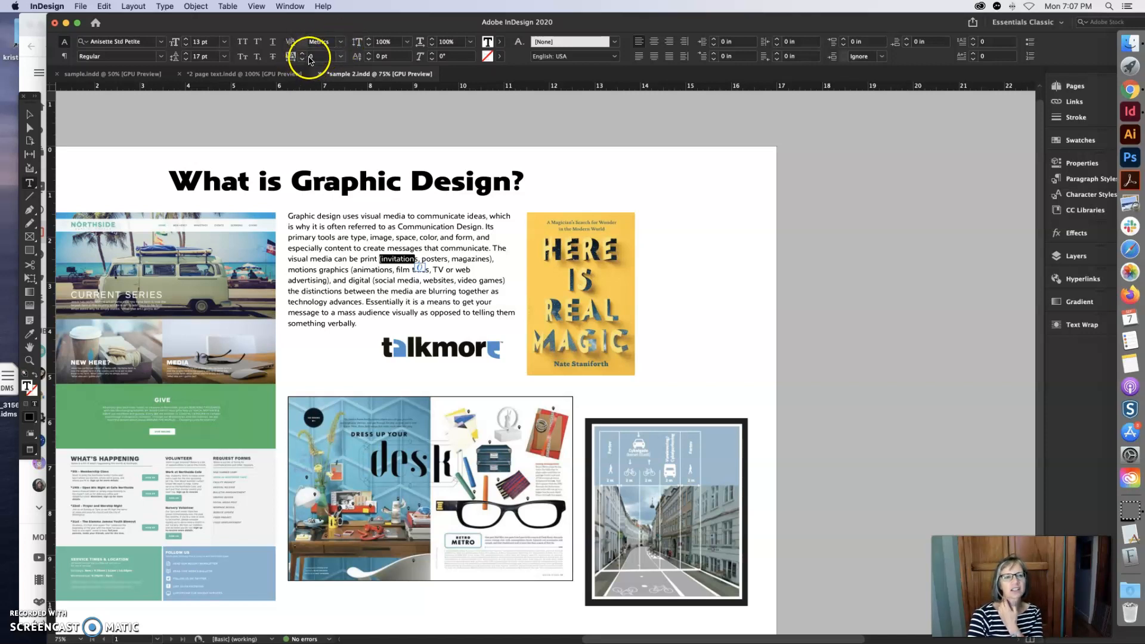
left_click(341, 56)
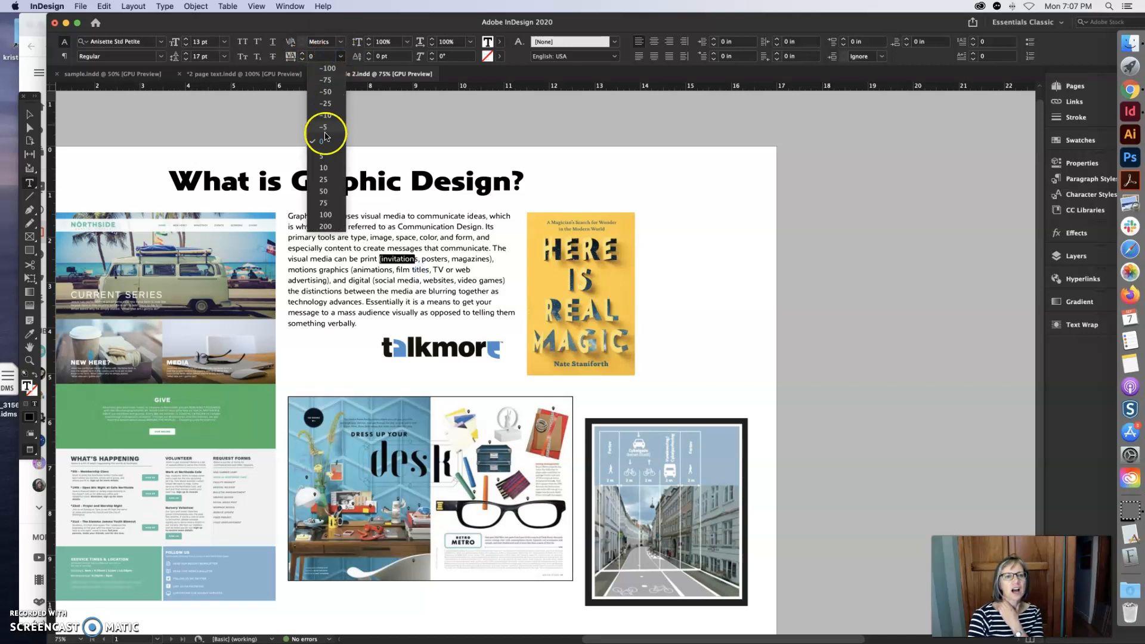
left_click(350, 37)
Step: Try a tracking of 25 on the entire body text, and undo it
left_click_drag(364, 344, 294, 202)
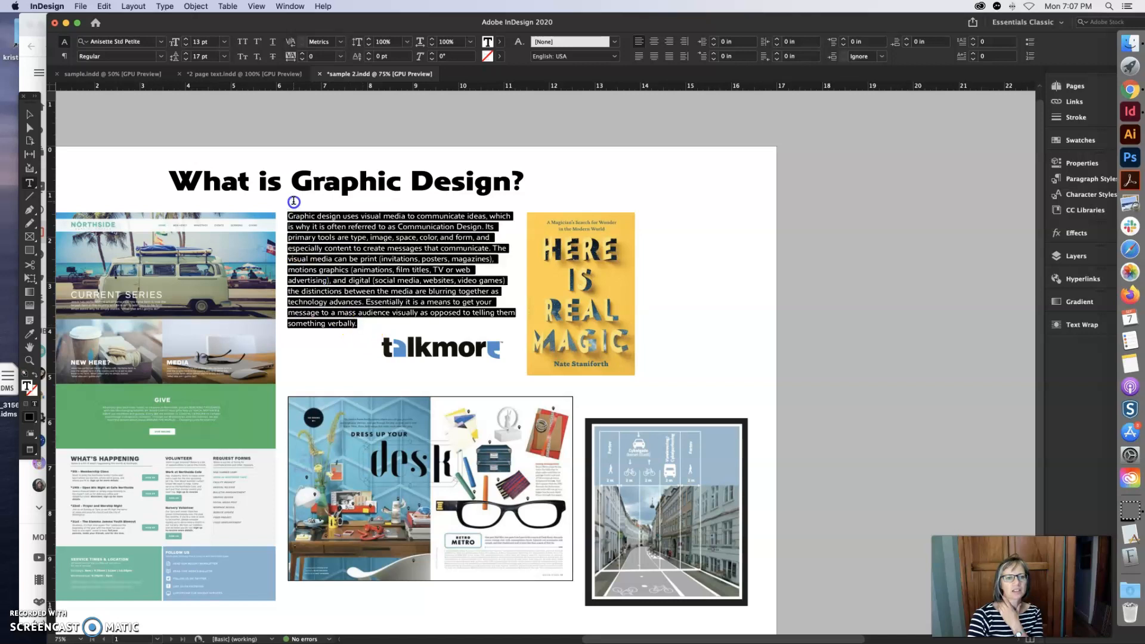
left_click(342, 56)
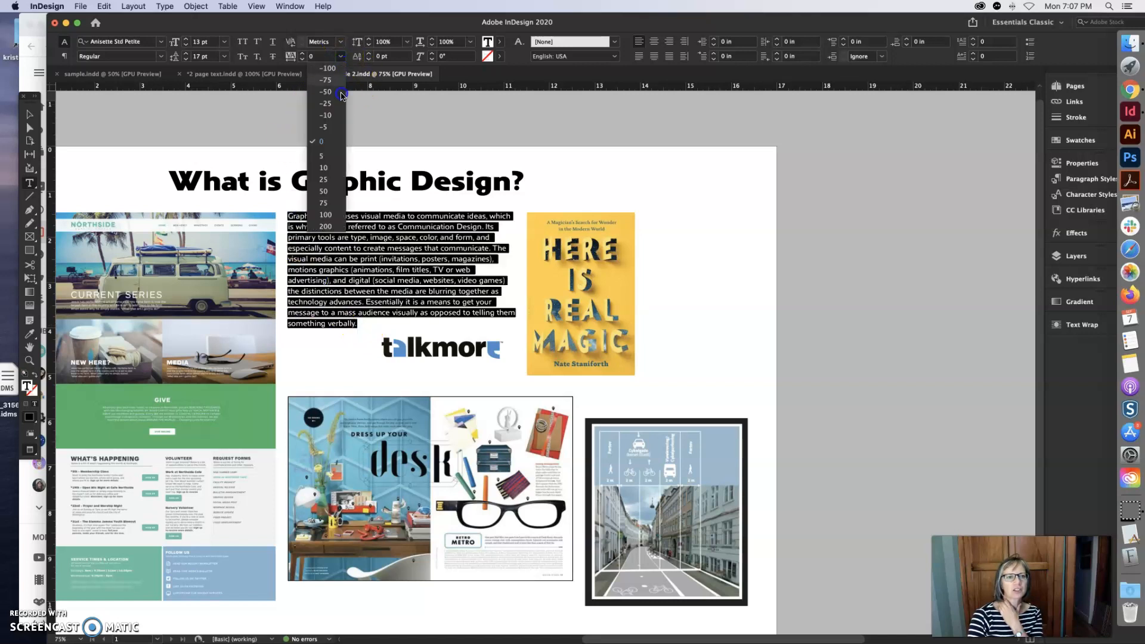
left_click(339, 181)
left_click(511, 154)
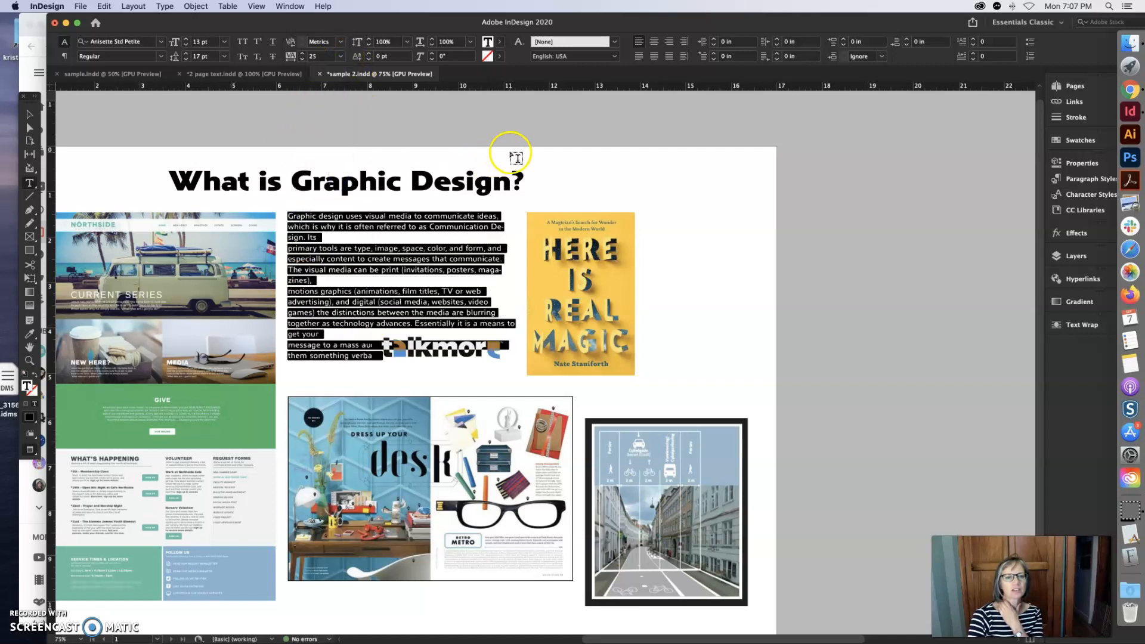
left_click(329, 230)
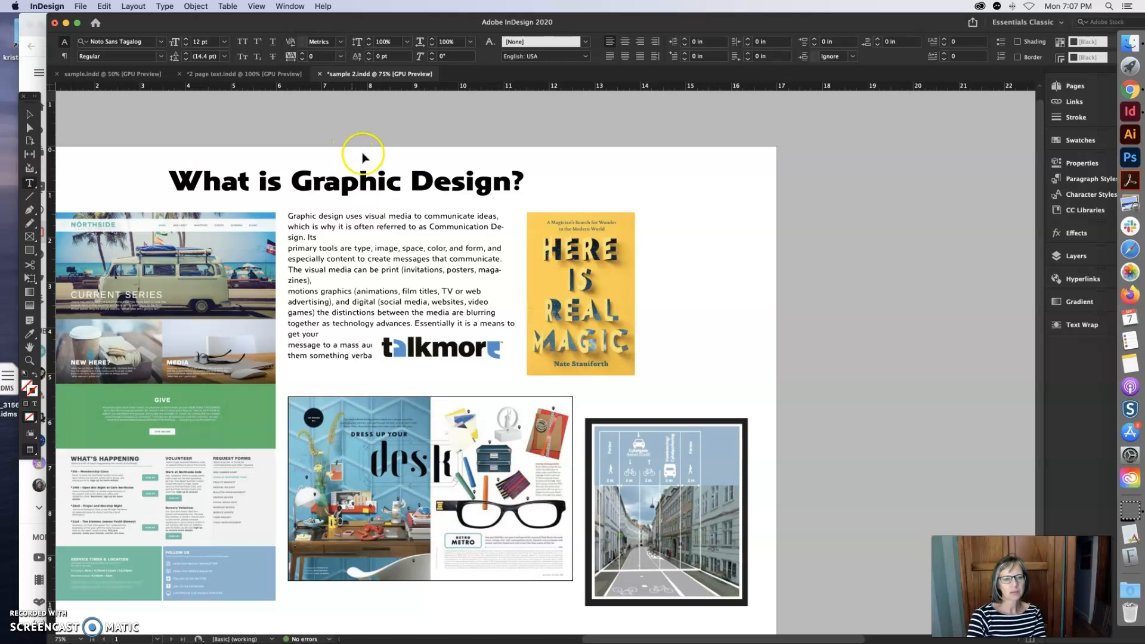
key("super+z")
key("super+z")
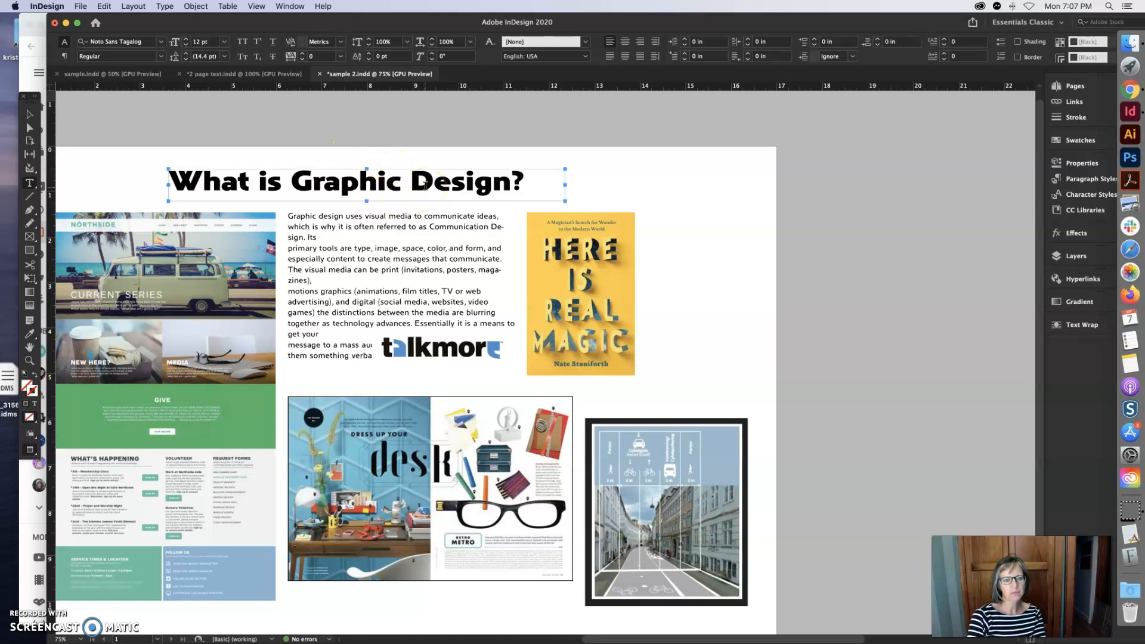
left_click(506, 203)
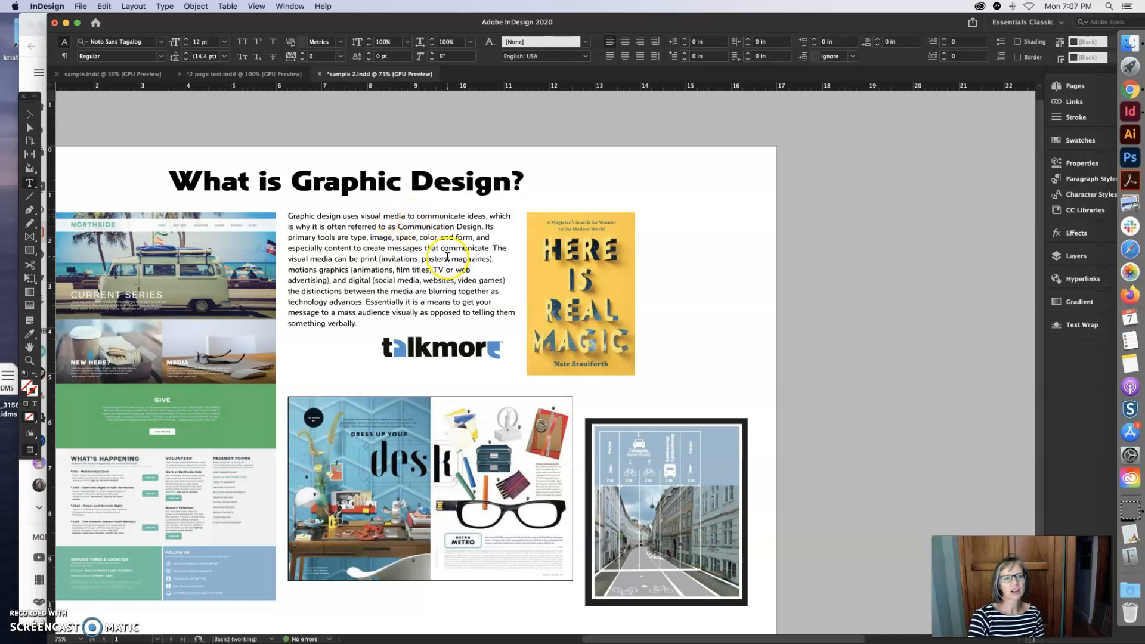
Step: Try a tracking of 10 on the entire body text, and settle on -5
left_click(333, 281)
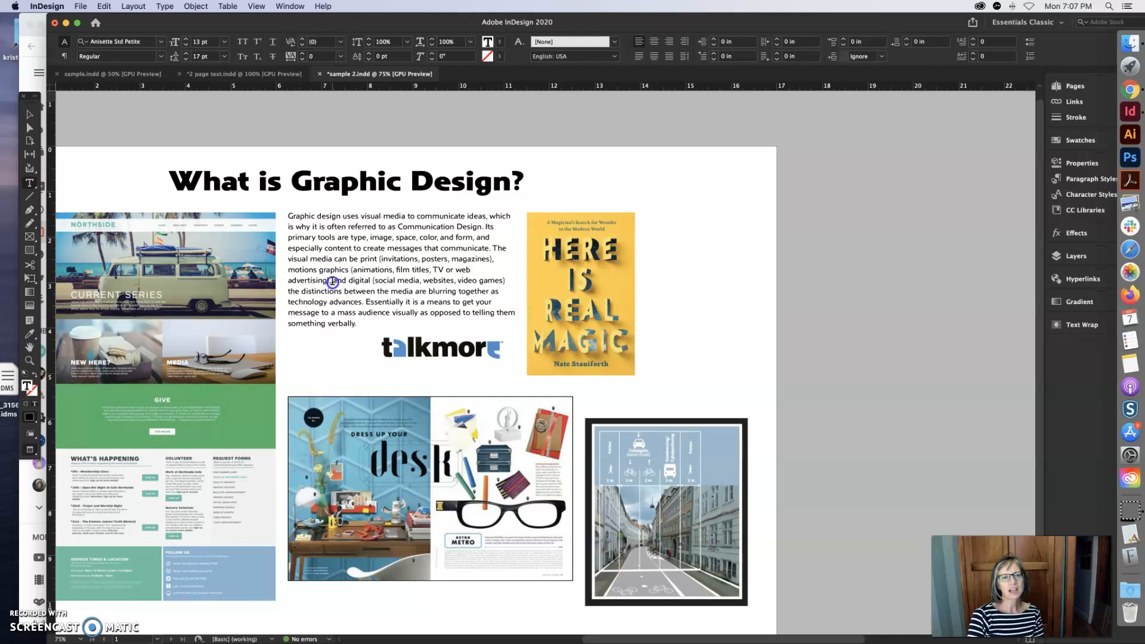
left_click_drag(356, 324, 289, 219)
left_click(310, 56)
type("10")
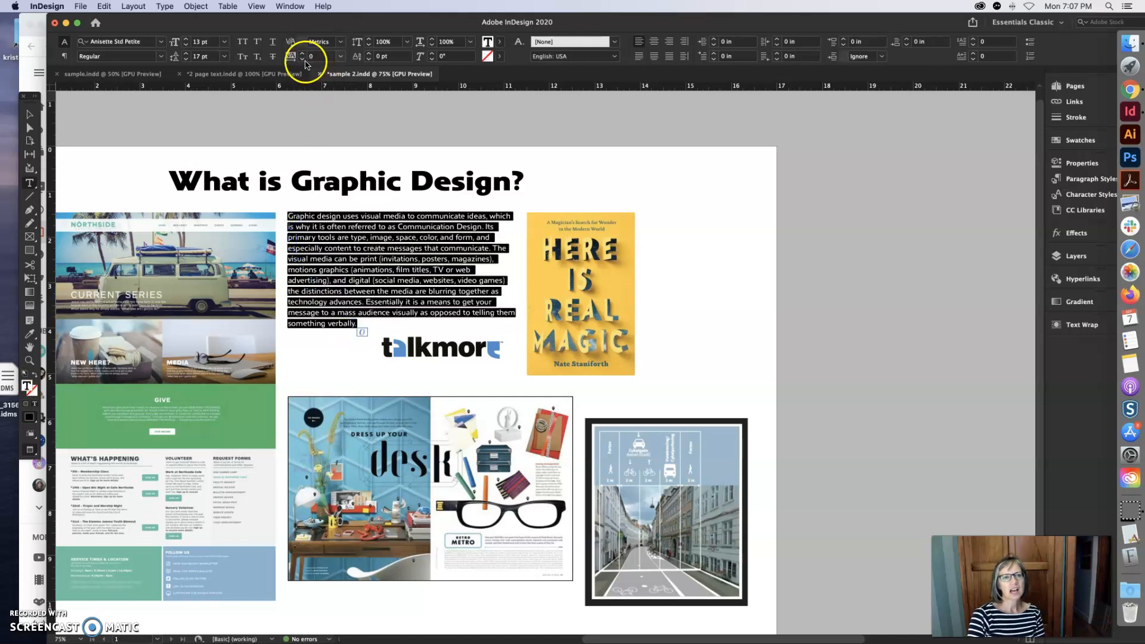
key("Return")
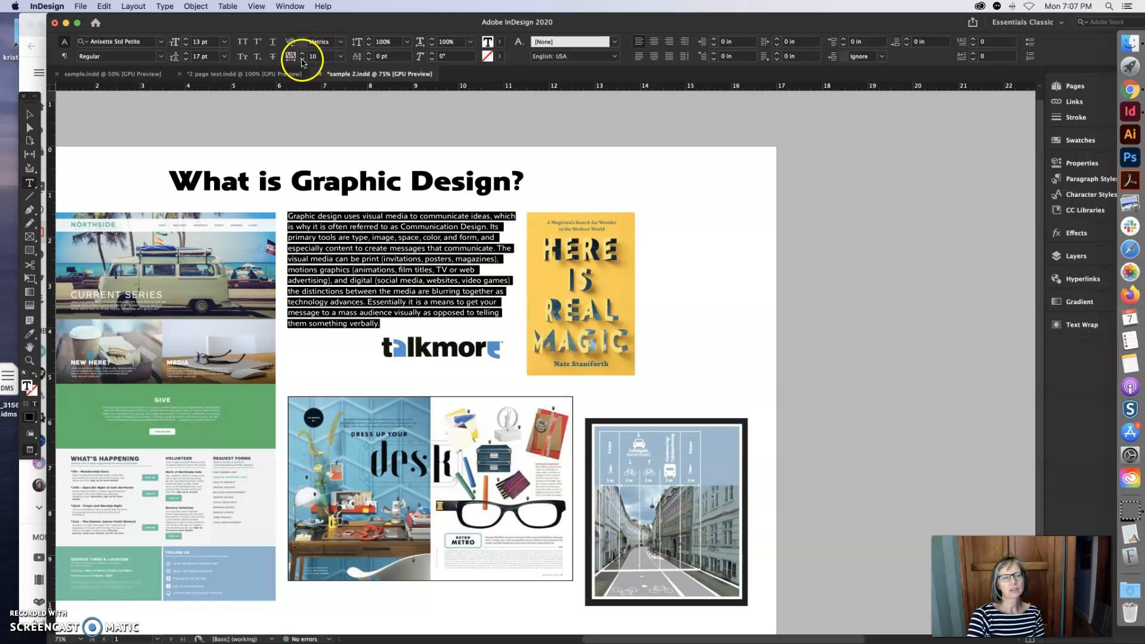
left_click(340, 58)
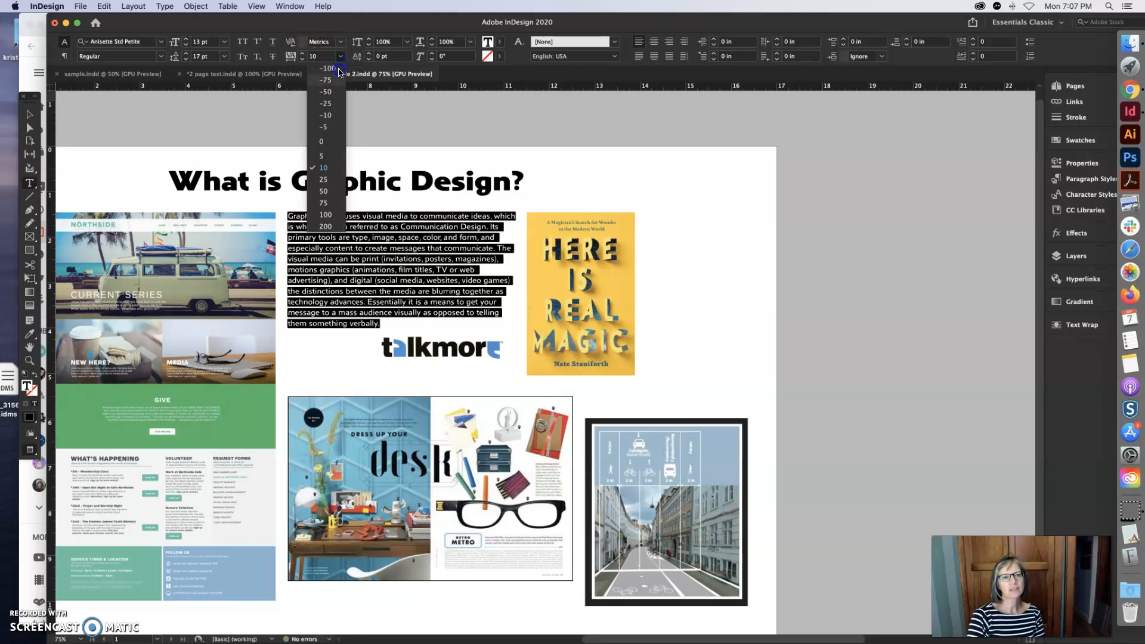
left_click(332, 128)
left_click(455, 237)
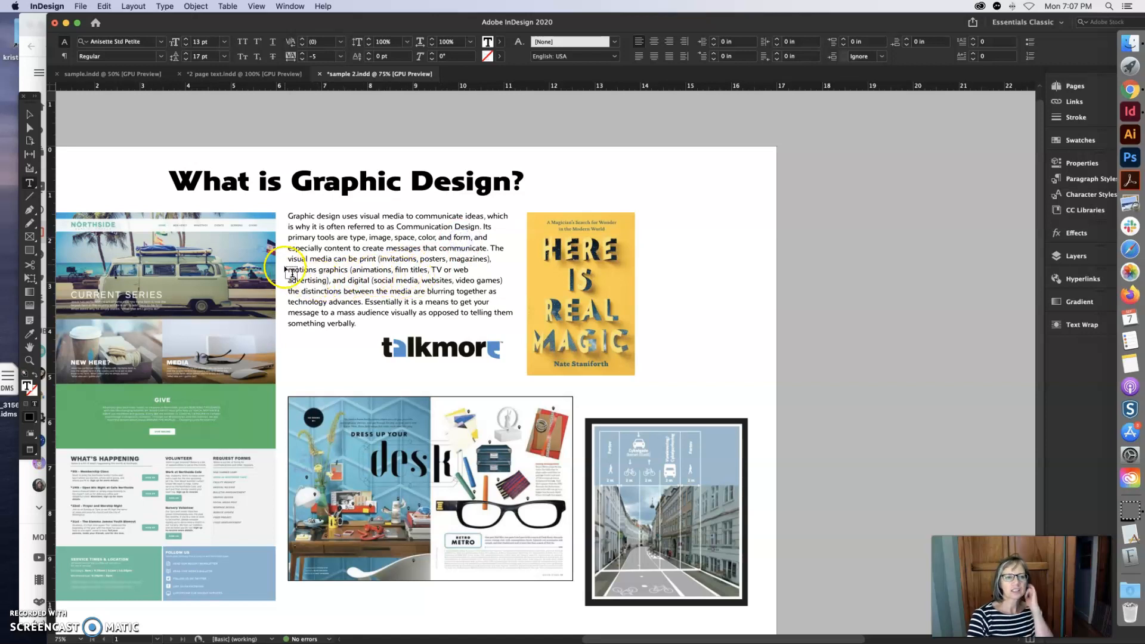
Step: Remove the forced line breaks before "primary", "especially", "motions", "advertising" and "message" so the body text reflows
scroll(298, 245, "left", 1)
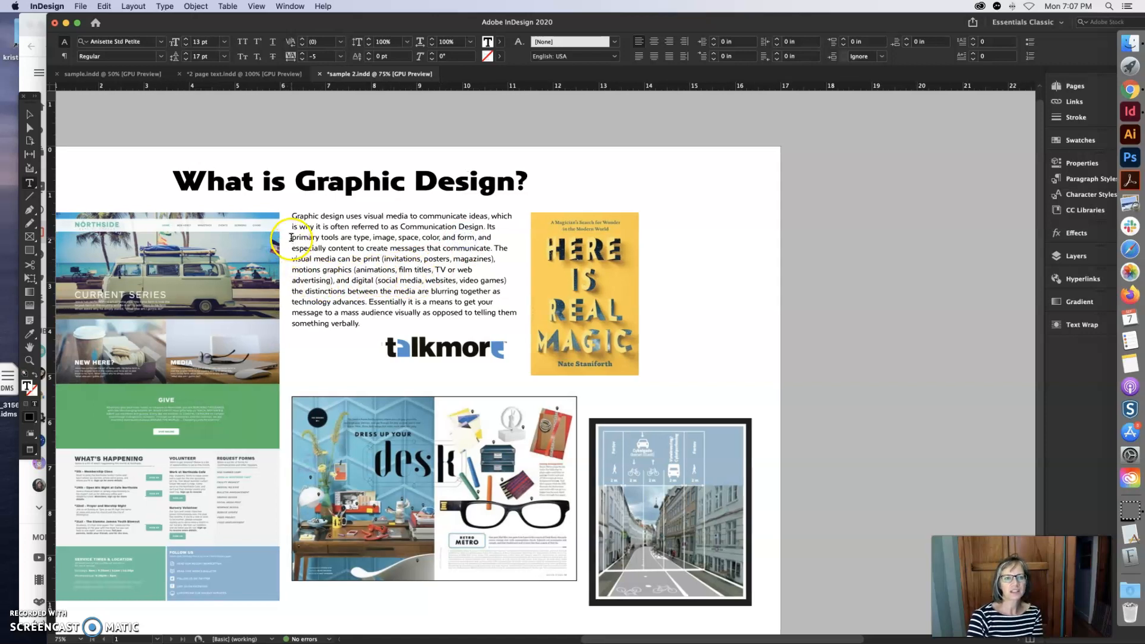
left_click(291, 238)
key("BackSpace")
left_click(293, 249)
key("BackSpace")
left_click(292, 271)
key("BackSpace")
left_click(292, 281)
key("BackSpace")
left_click(295, 307)
key("BackSpace")
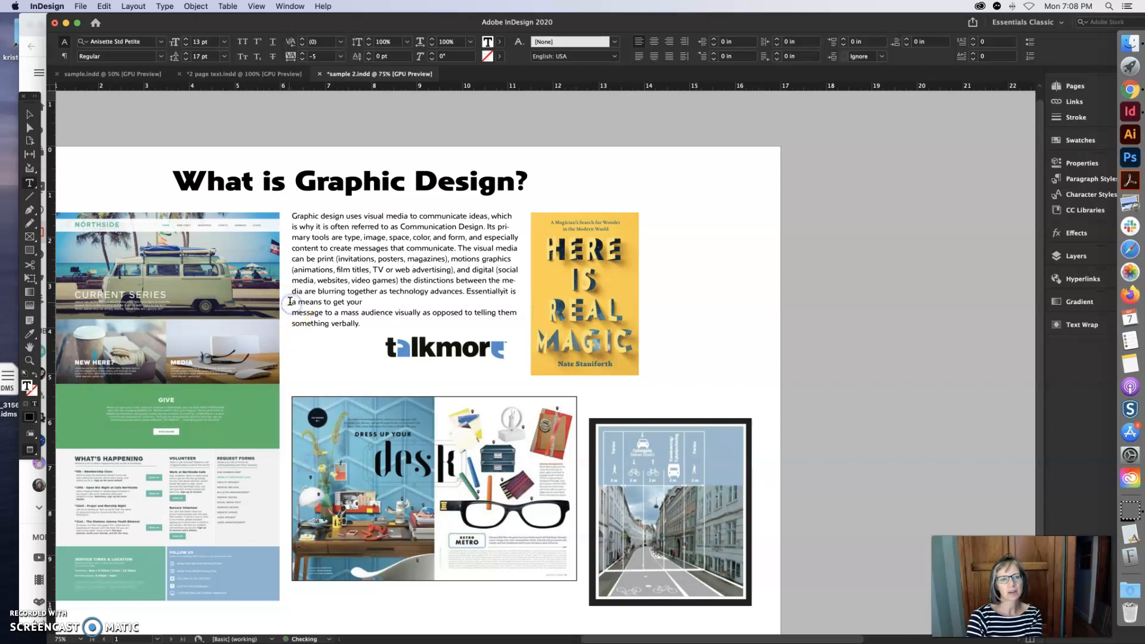
left_click(293, 313)
key("BackSpace")
left_click(511, 257)
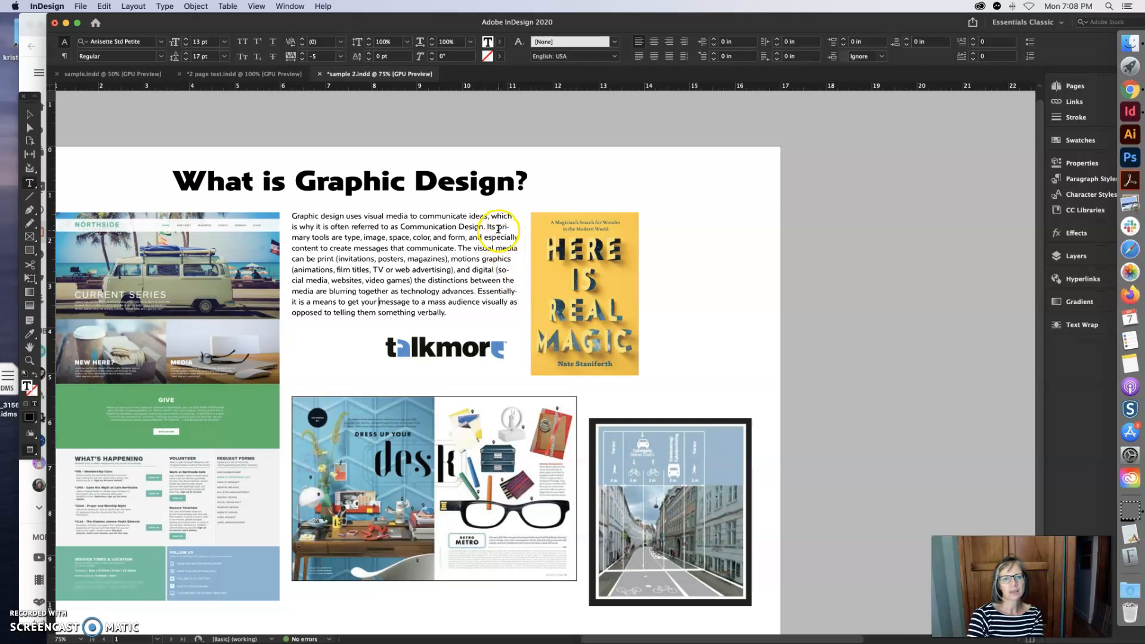
Step: Set the tracking of the entire body text to -10
left_click_drag(447, 313, 292, 217)
left_click(317, 56)
type("-5")
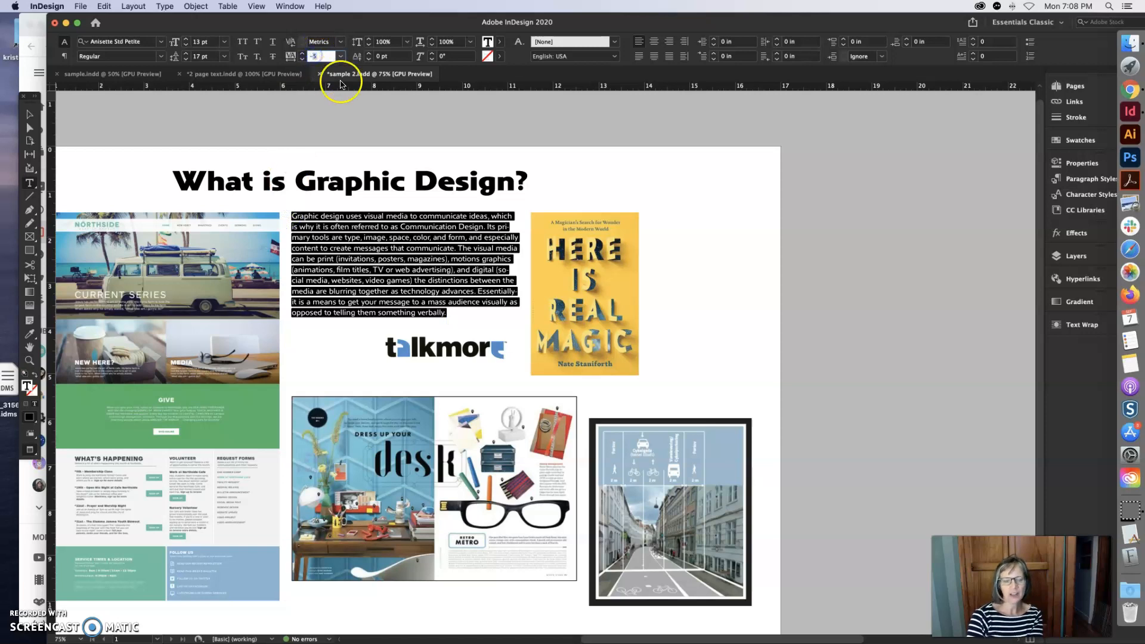
type("0")
key("Return")
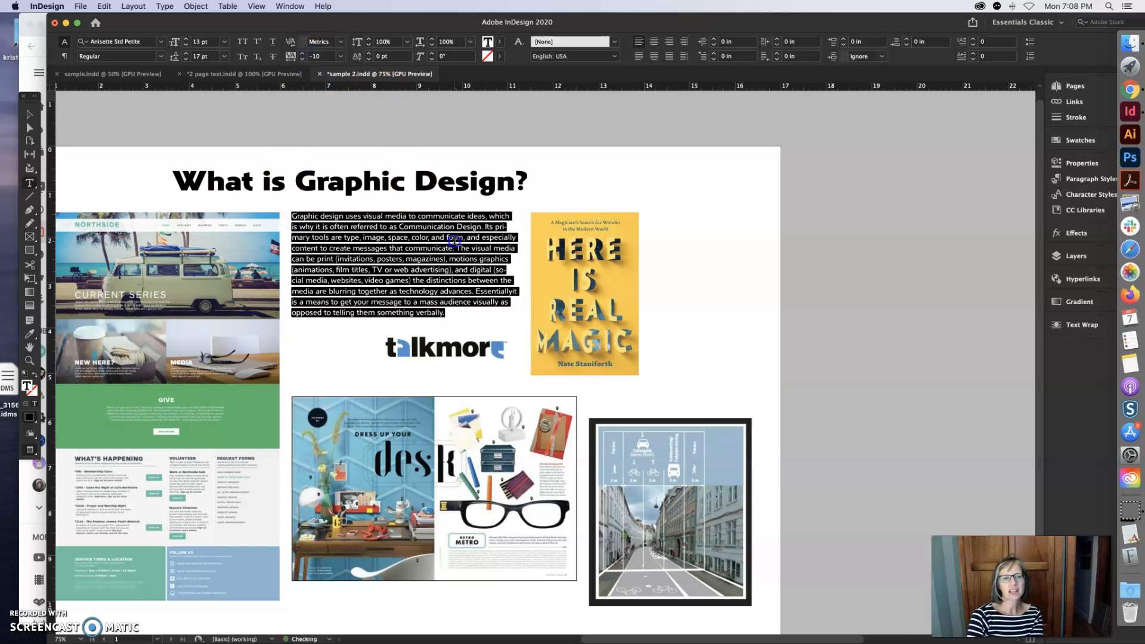
Step: Force line breaks in the body text before "primary", "is why", "especially" and "motions"
left_click(500, 269)
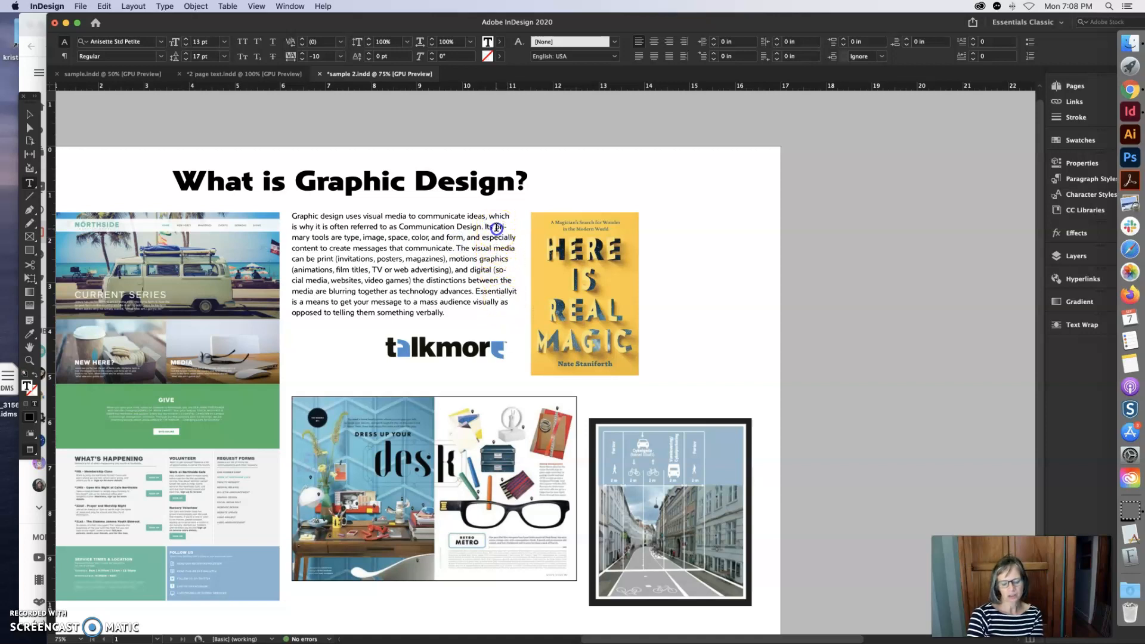
key("shift+Return")
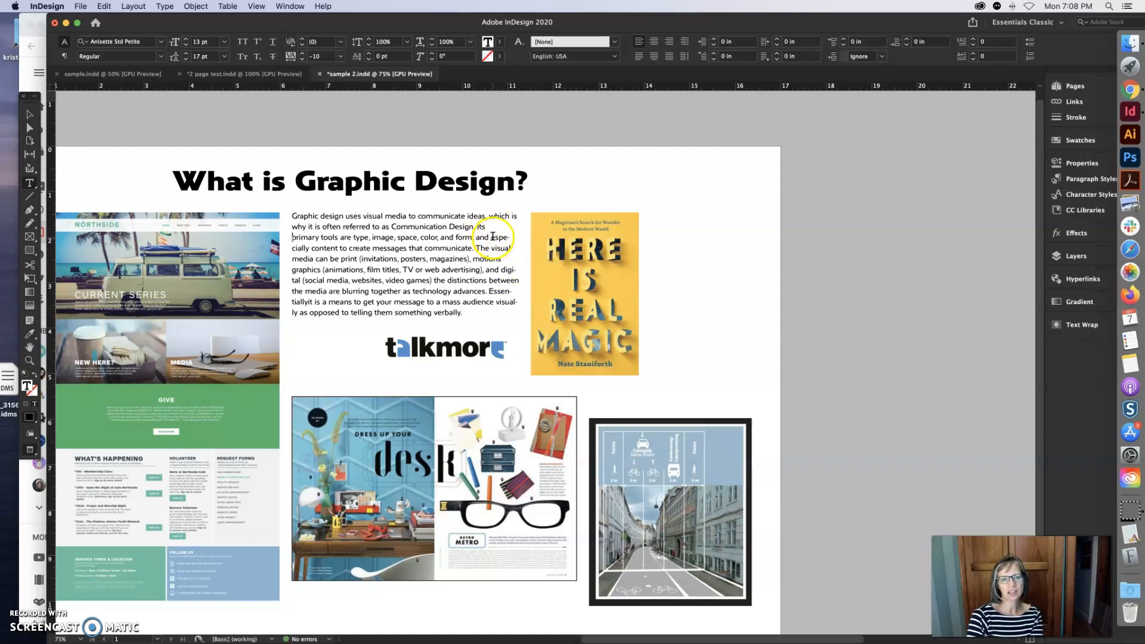
left_click(511, 217)
key("shift+Return")
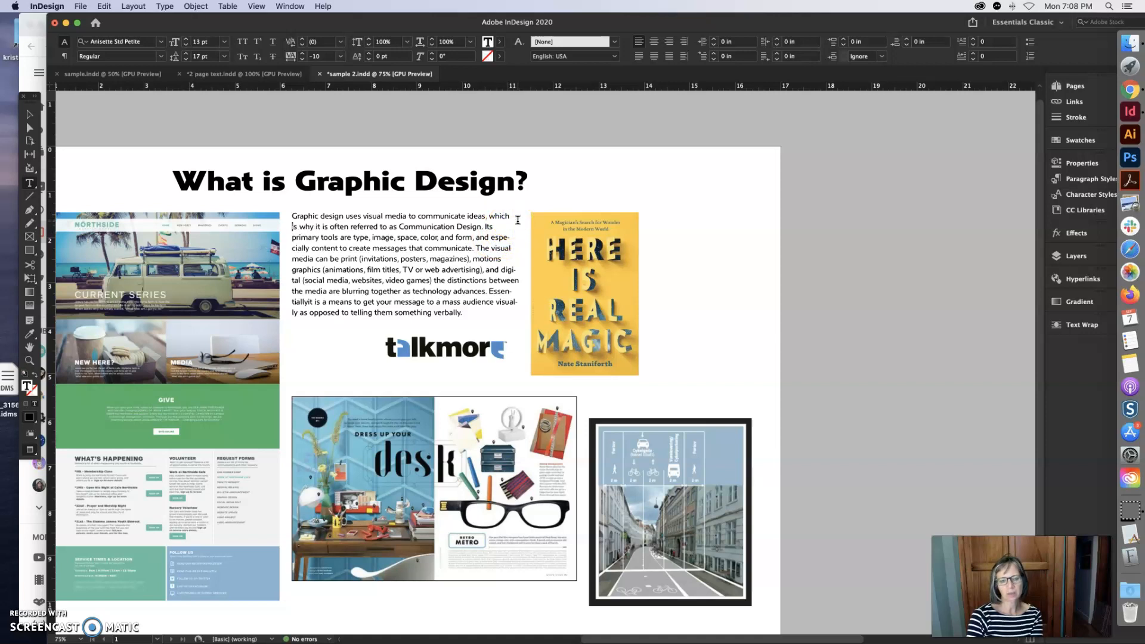
left_click(491, 239)
key("shift+Return")
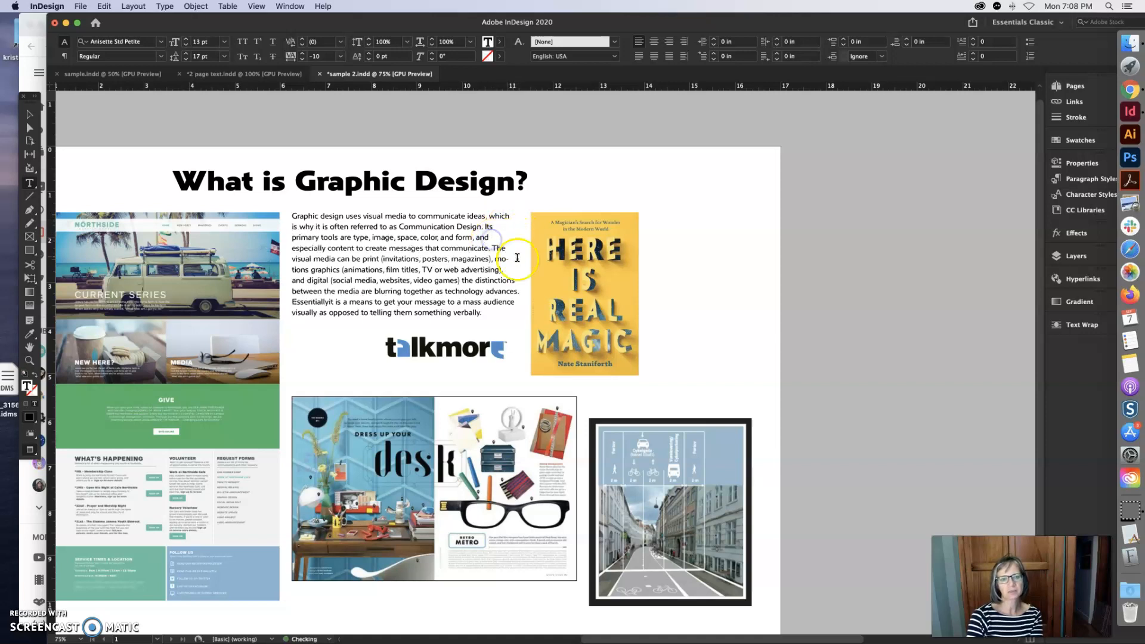
key("shift+Return")
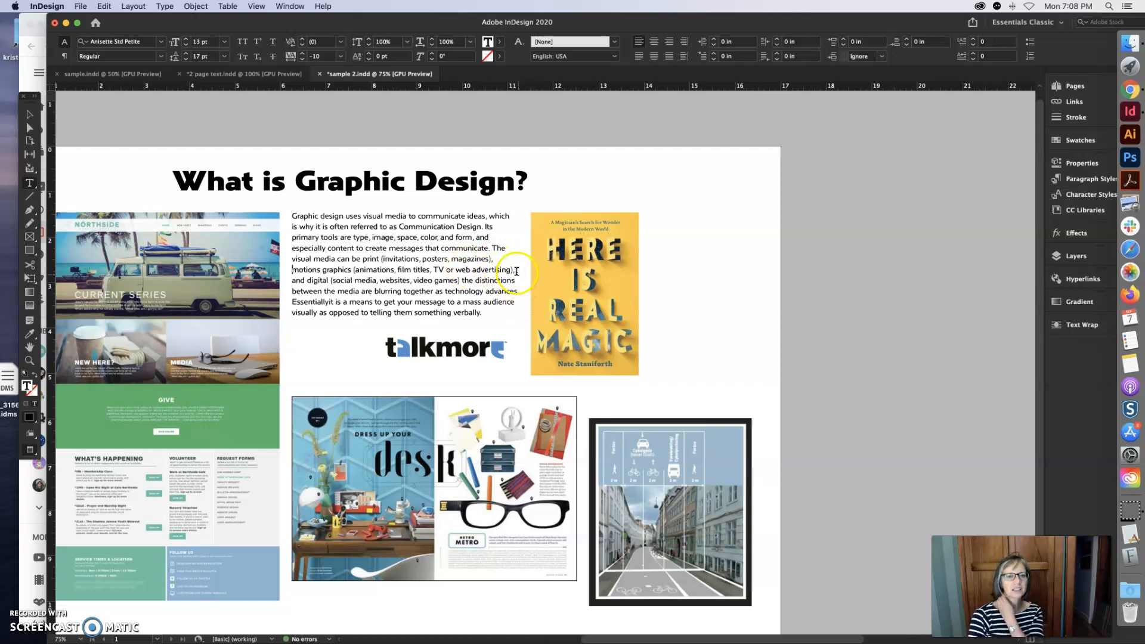
Step: Shift "which" to the start of the body text's second line and remove the break before "is why"
left_click(488, 216)
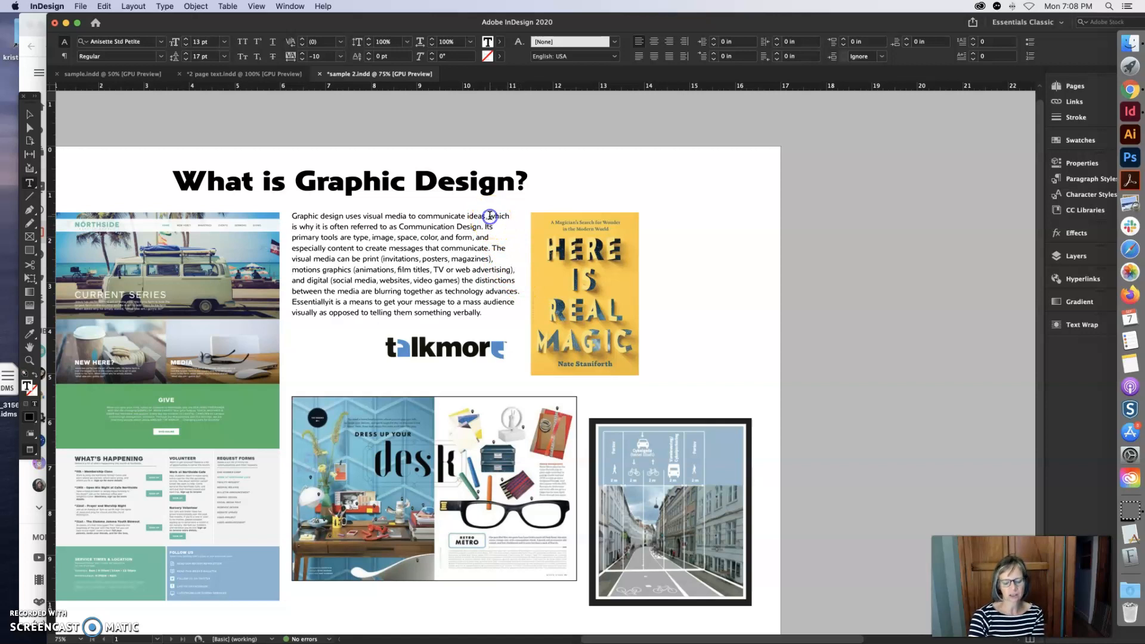
key("Return")
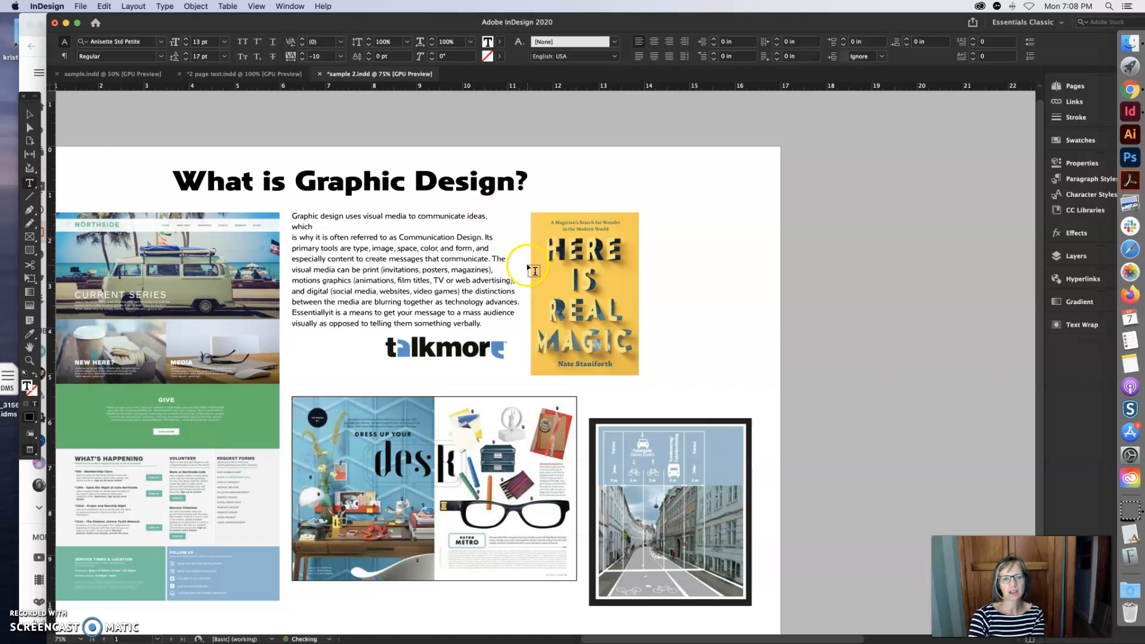
left_click(292, 237)
key("BackSpace")
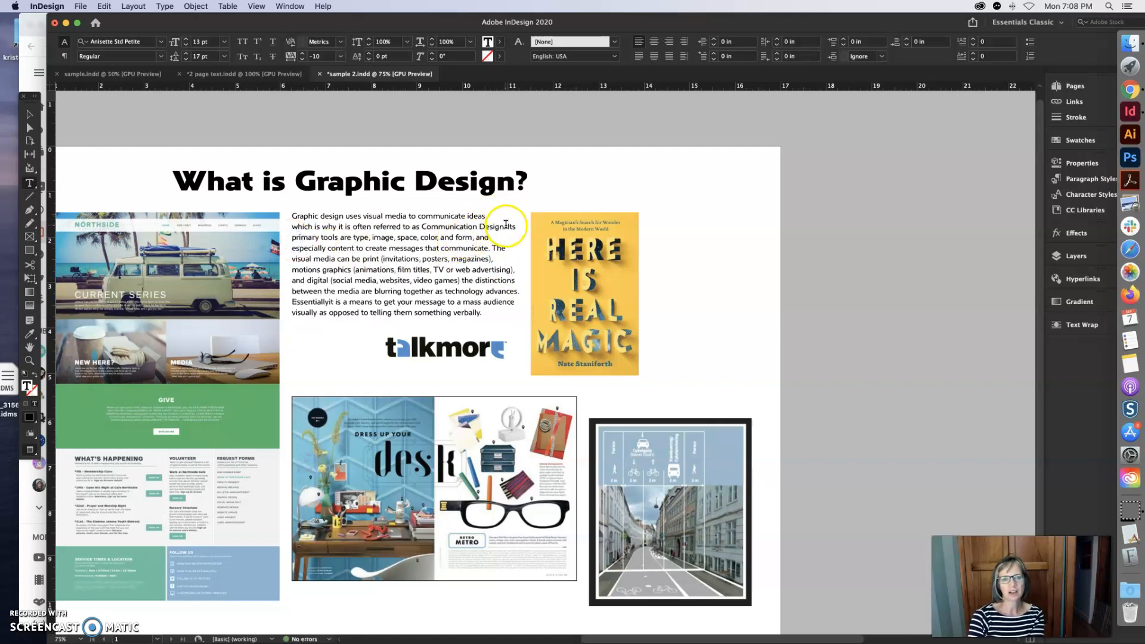
Step: Shift "Its" down to join "primary tools" on the third line, and break the line before "The visual"
left_click(507, 228)
key("Return")
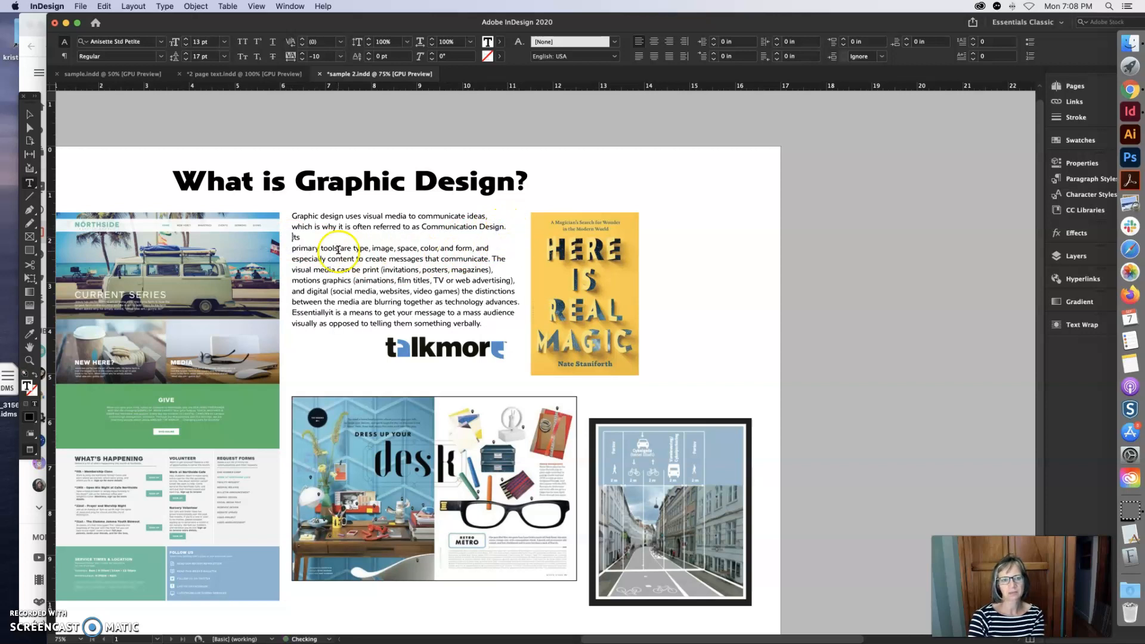
left_click(293, 250)
key("BackSpace")
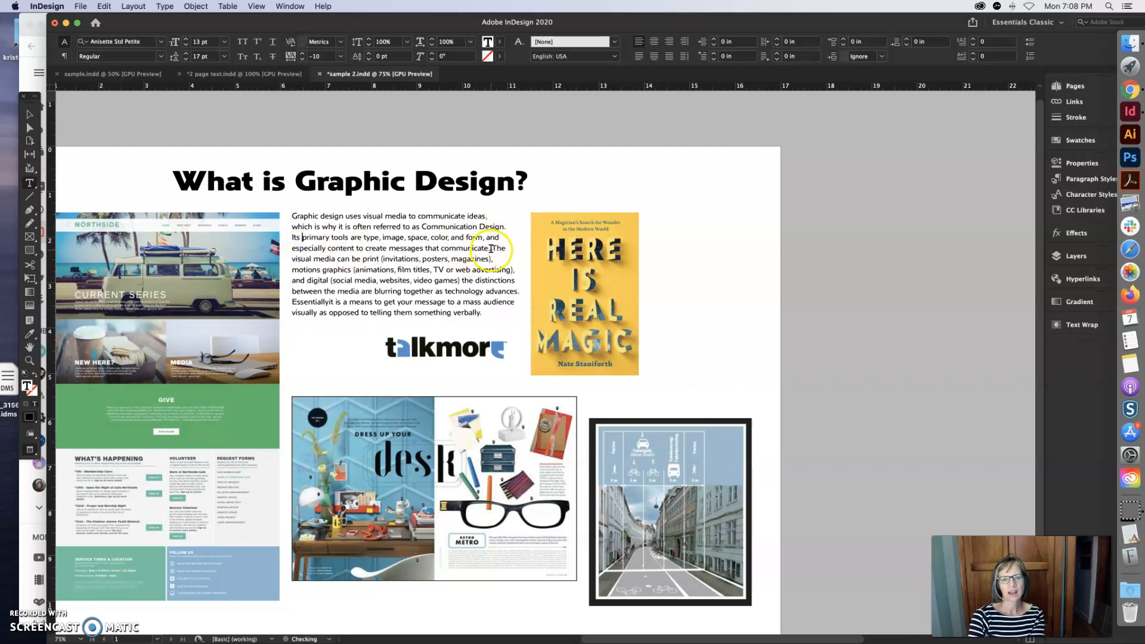
key("Return")
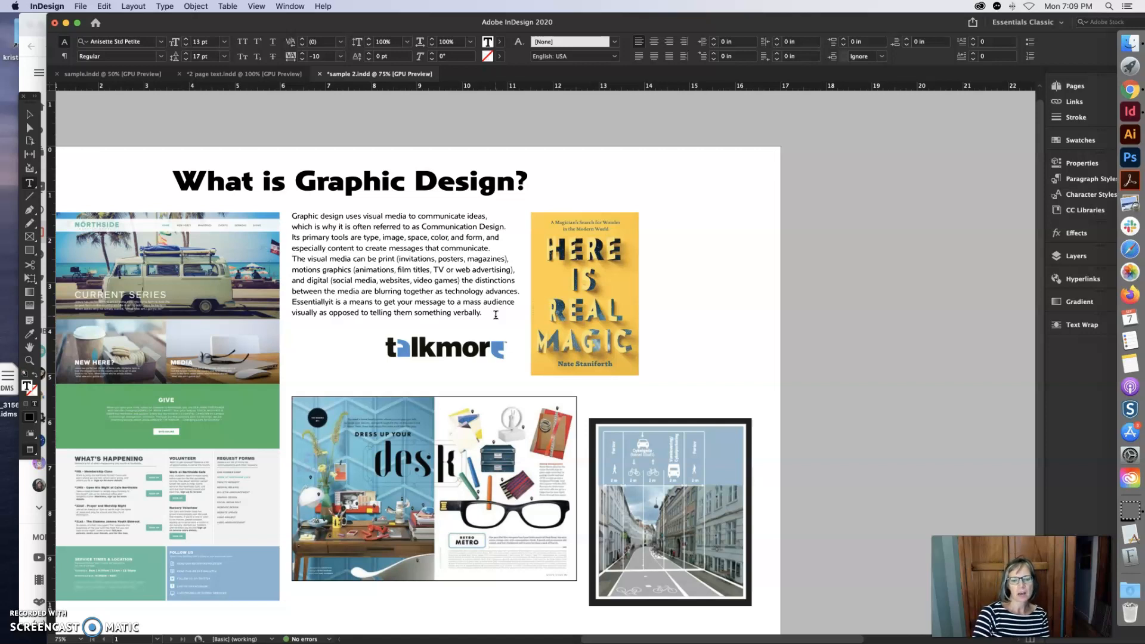
Step: Move the labels text frame from the page's left edge to the empty area beside the book cover
scroll(496, 315, "down", 3)
scroll(496, 315, "left", 2)
scroll(584, 405, "up", 1)
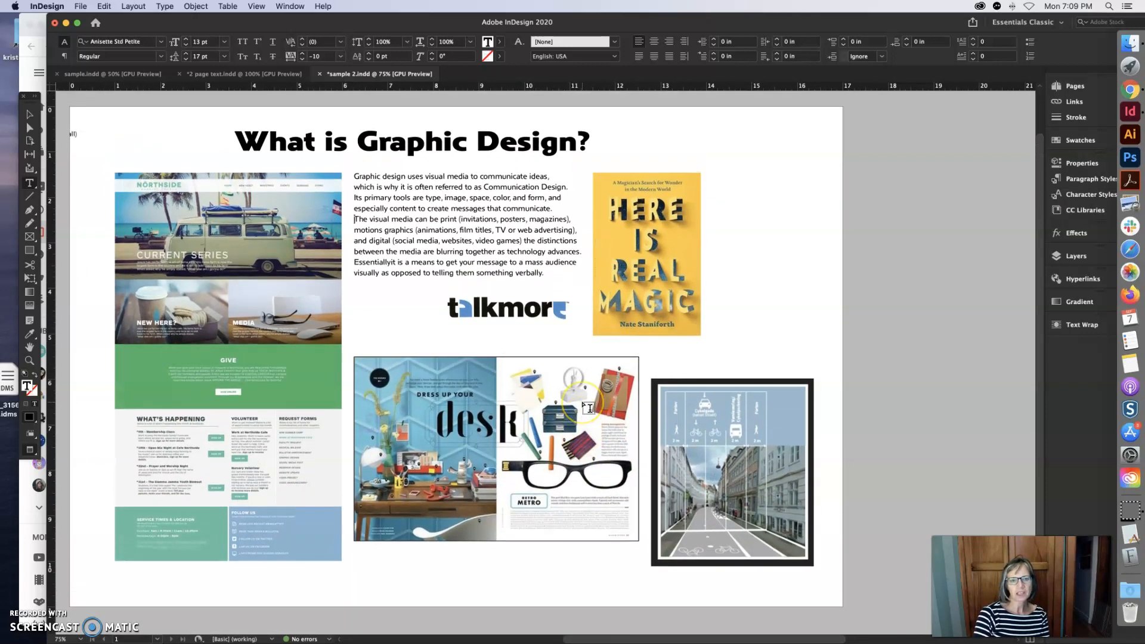
scroll(589, 407, "up", 1)
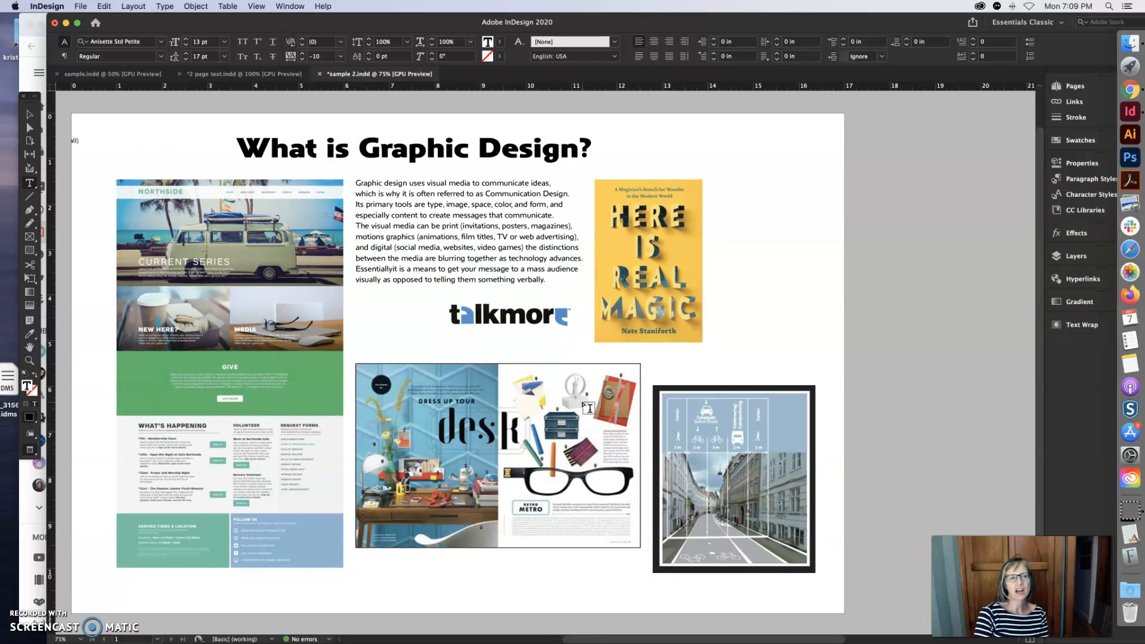
left_click(27, 114)
left_click(81, 141)
left_click_drag(77, 140, 814, 174)
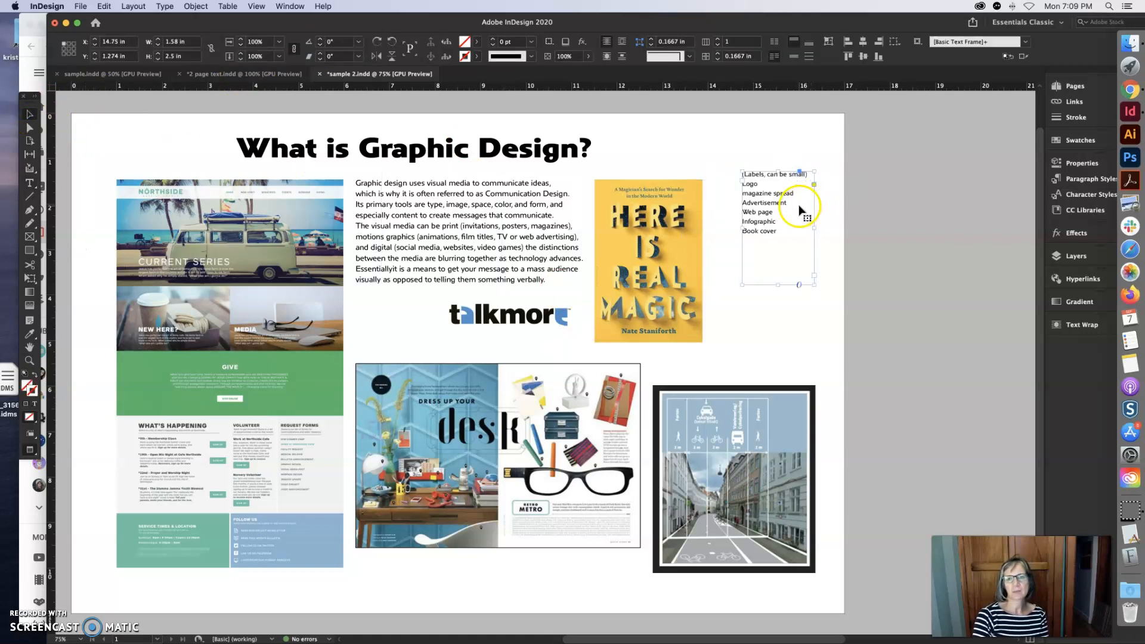
Step: Delete the "(Labels, can be small)" line from the labels text frame
left_click(29, 184)
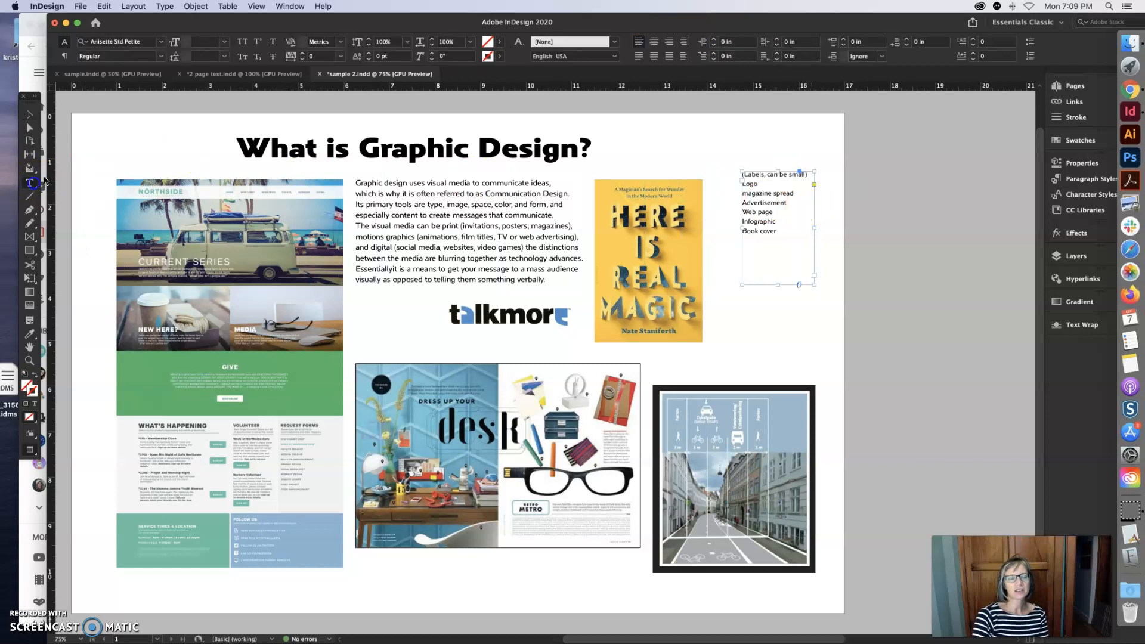
left_click(743, 184)
triple_click(747, 176)
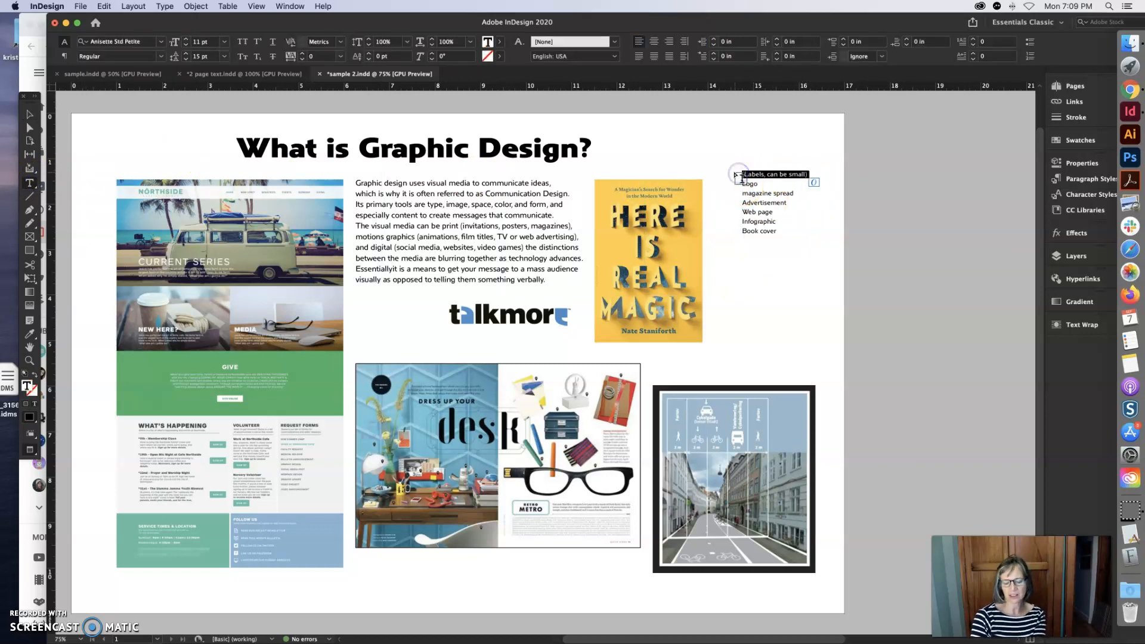
key("BackSpace")
Step: Cut "Logo" from the labels list and place it in its own text frame above the list
left_click_drag(778, 222, 733, 178)
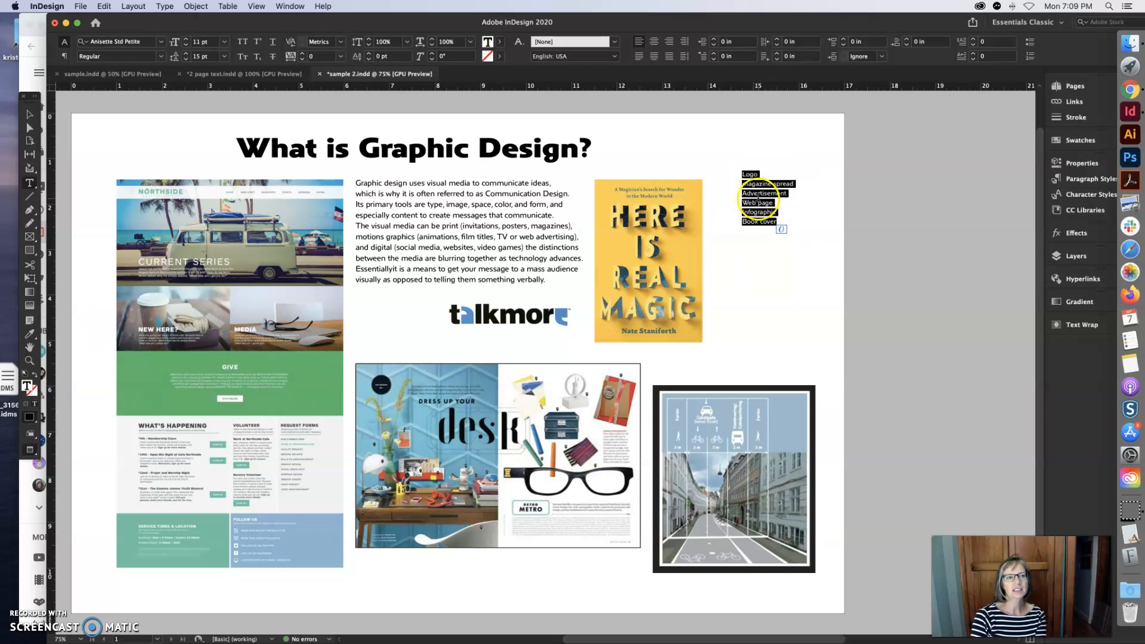
left_click(757, 171)
double_click(749, 174)
key("BackSpace")
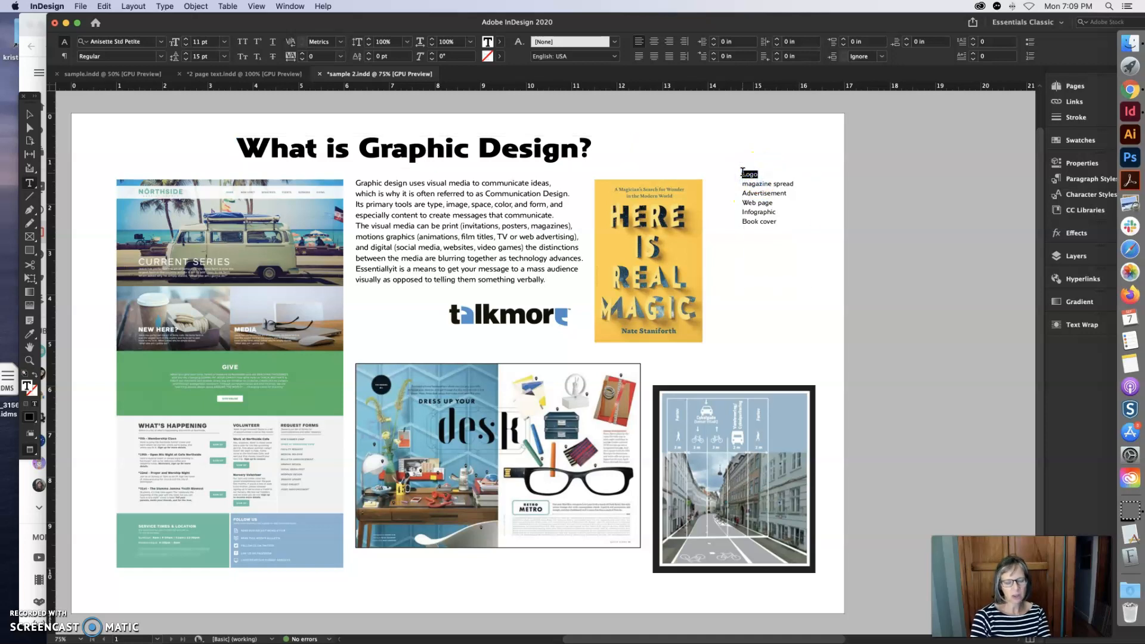
left_click_drag(716, 141, 822, 154)
Step: Take "magazine spread" out of the labels list and put it in its own text frame below "Logo"
left_click(801, 189)
left_click(802, 191, "super")
left_click(794, 189)
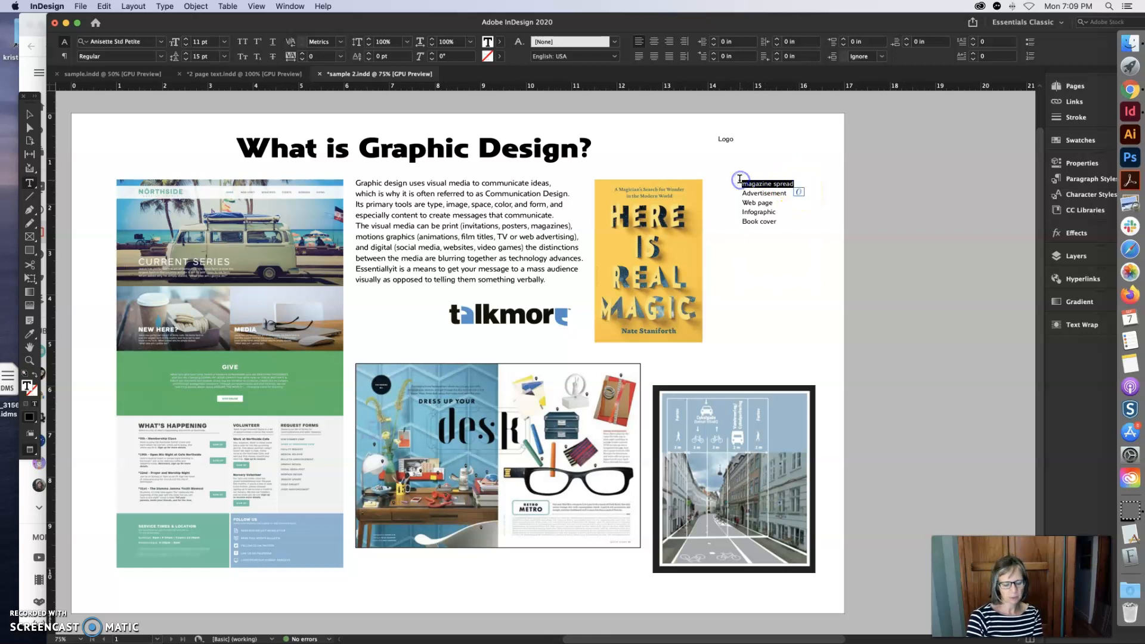
left_click_drag(726, 158, 770, 191)
type("magazine spread")
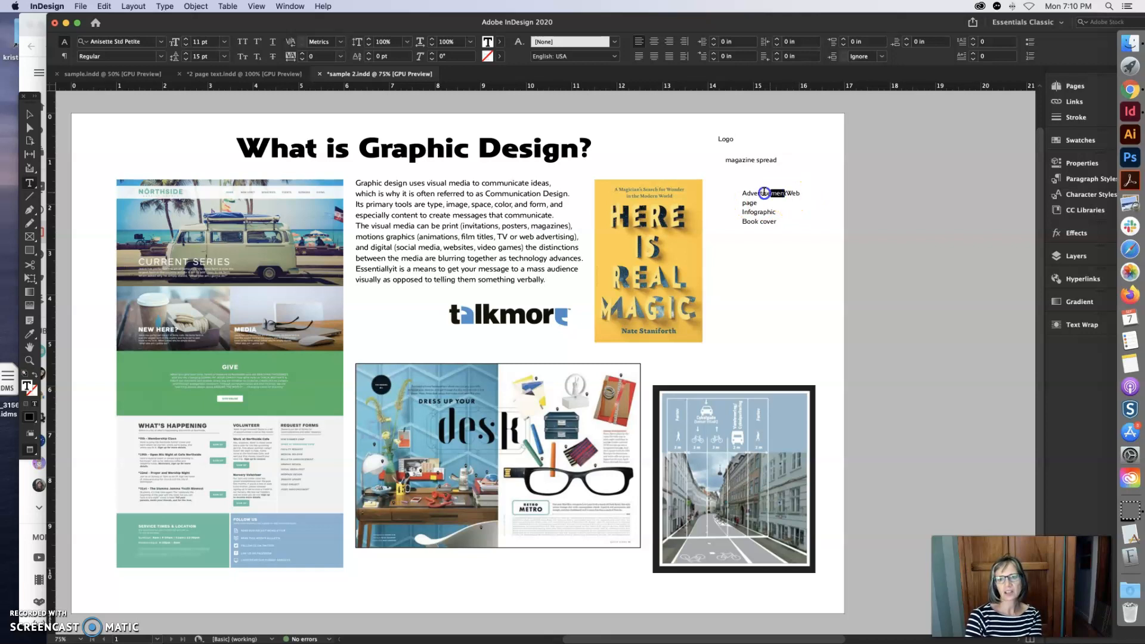
Step: Delete "Advertisement" from the labels list and move "Web page" into its own text frame above the book cover
key("BackSpace")
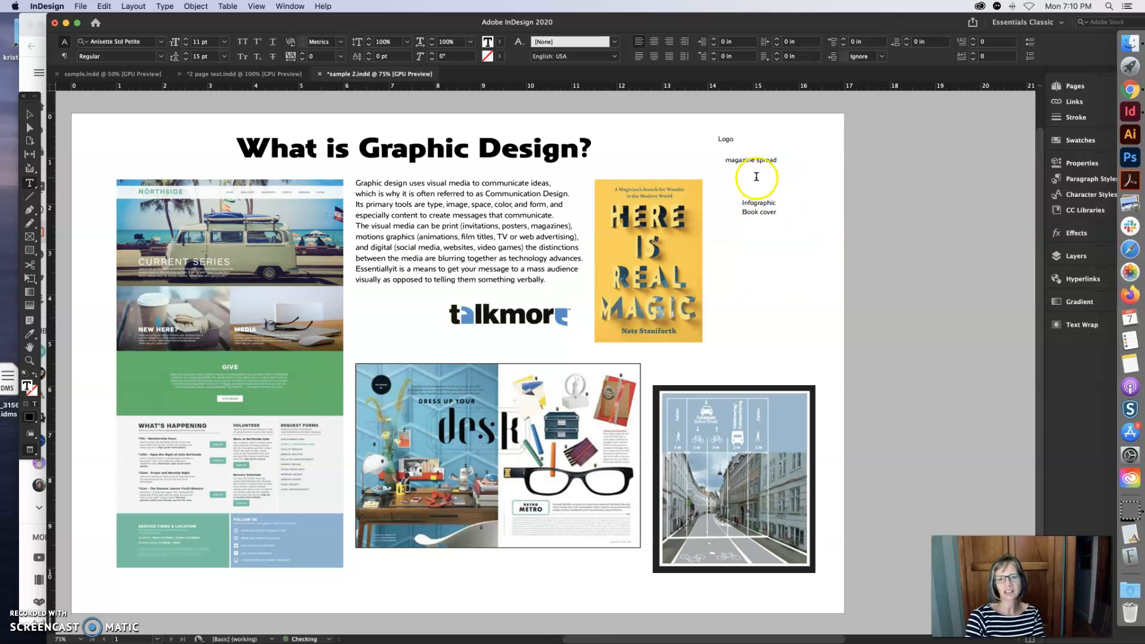
left_click_drag(633, 131, 704, 148)
type("Web page")
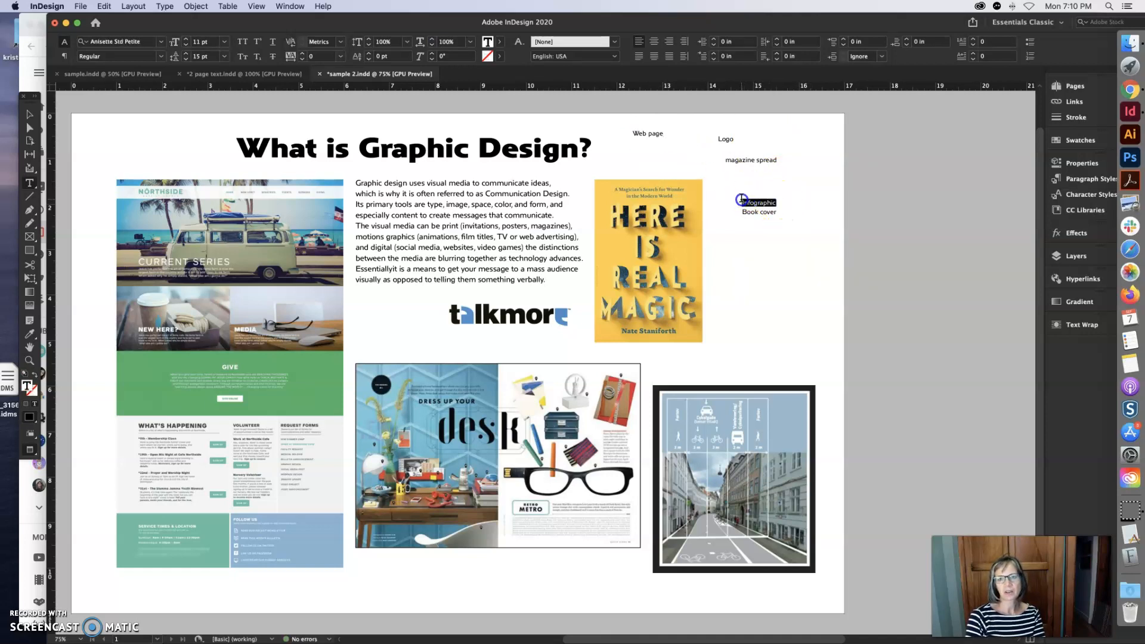
Step: Move "Infographic" into its own text frame below "Web page", leaving only "Book cover" in the original frame
key("BackSpace")
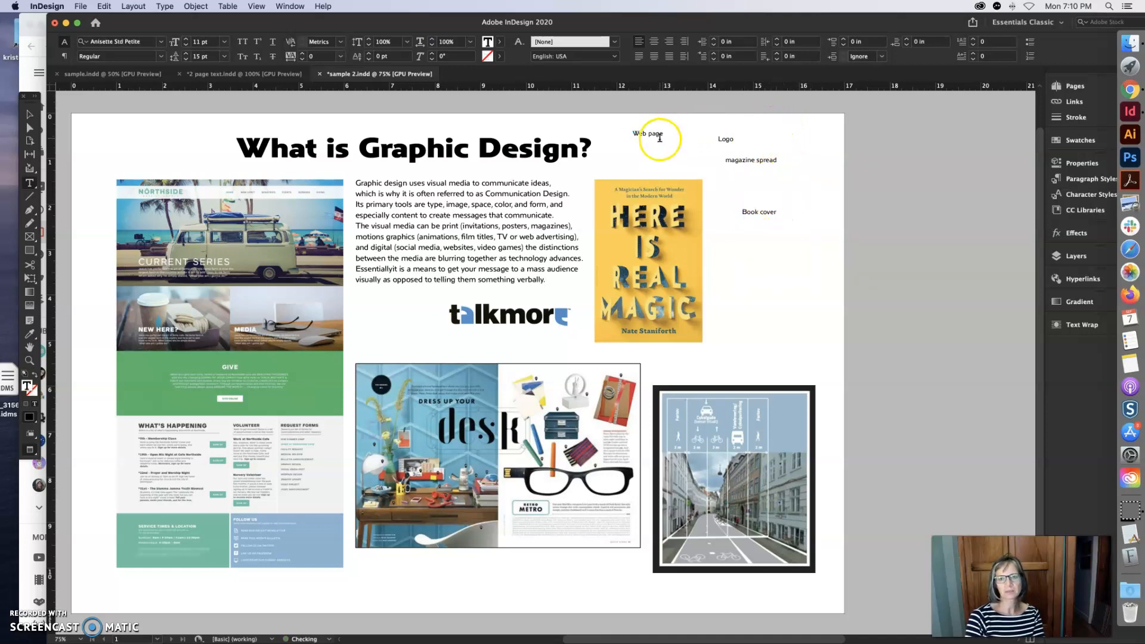
left_click_drag(661, 155, 716, 167)
type("Infographic")
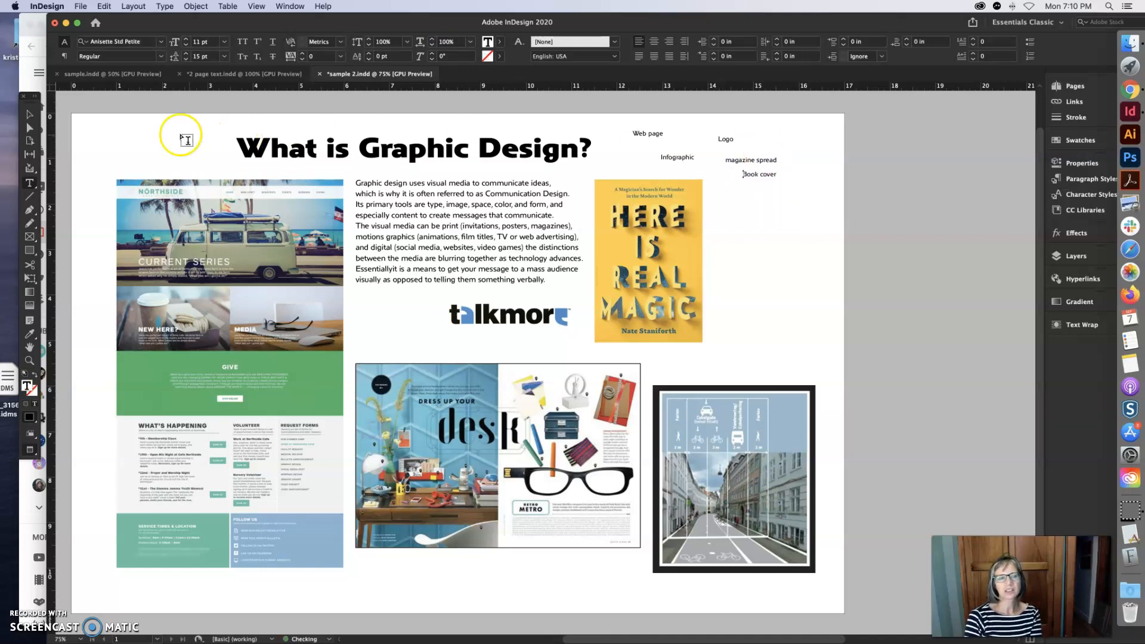
Step: Place the "Book cover", "Web page", "magazine spread", "Logo" and "Infographic" labels beneath their matching images
left_click(30, 114)
left_click_drag(814, 284, 696, 356)
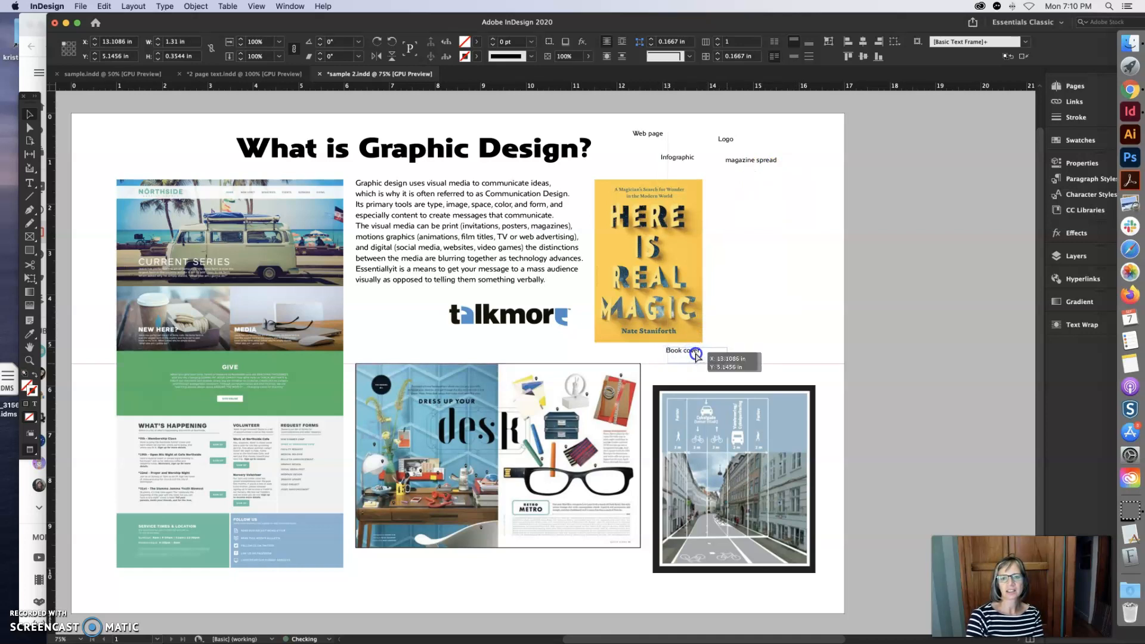
left_click_drag(652, 132, 133, 582)
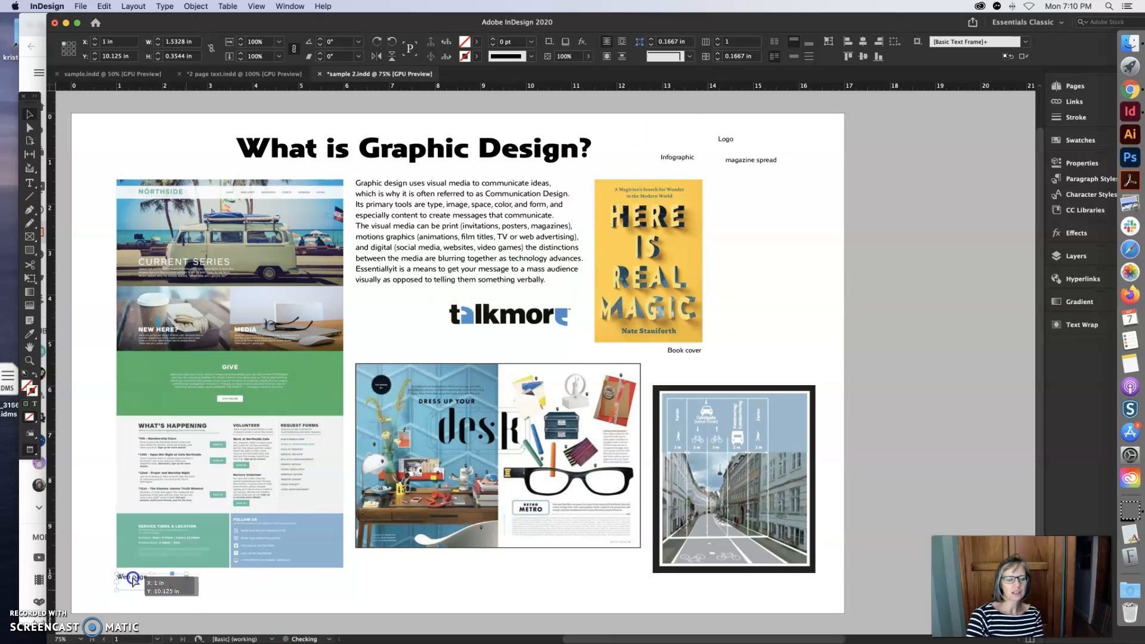
left_click_drag(759, 156, 389, 557)
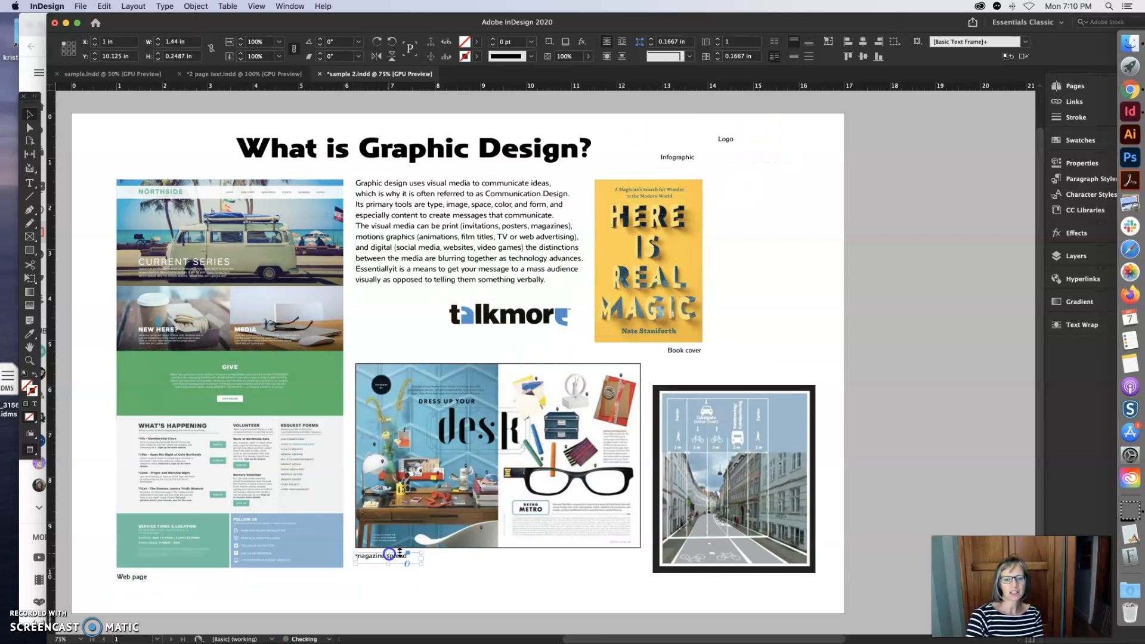
left_click_drag(724, 135, 462, 334)
left_click_drag(687, 156, 679, 580)
left_click(789, 363)
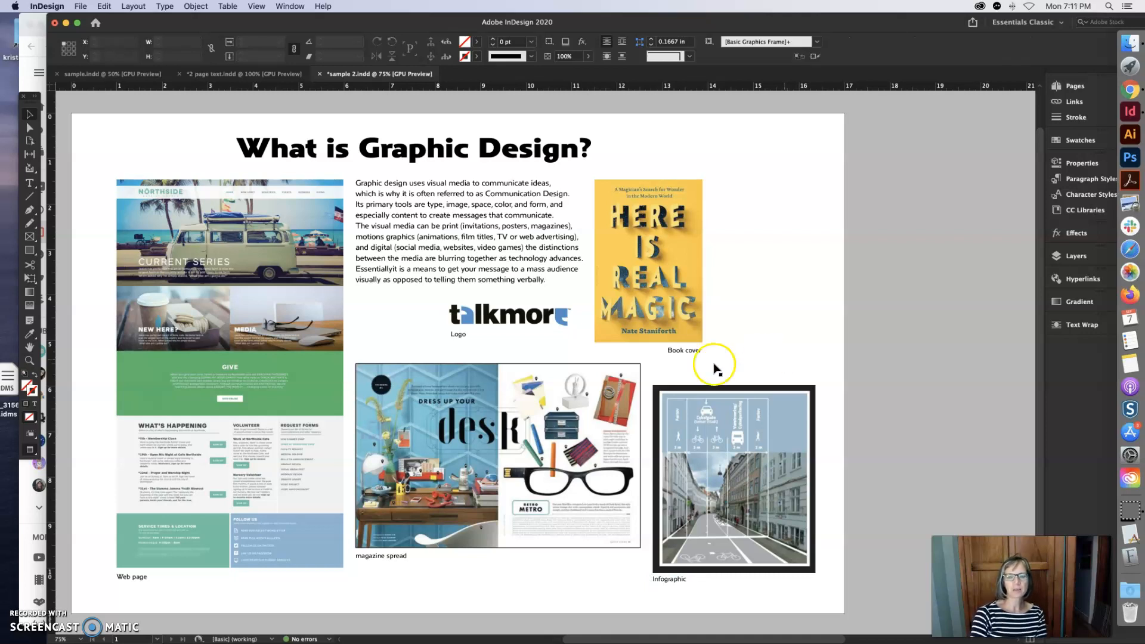
Step: Try the "magazine spread" label above the infographic and the "Book cover" label beside the top of the book image
left_click_drag(382, 554, 753, 329)
left_click(677, 375)
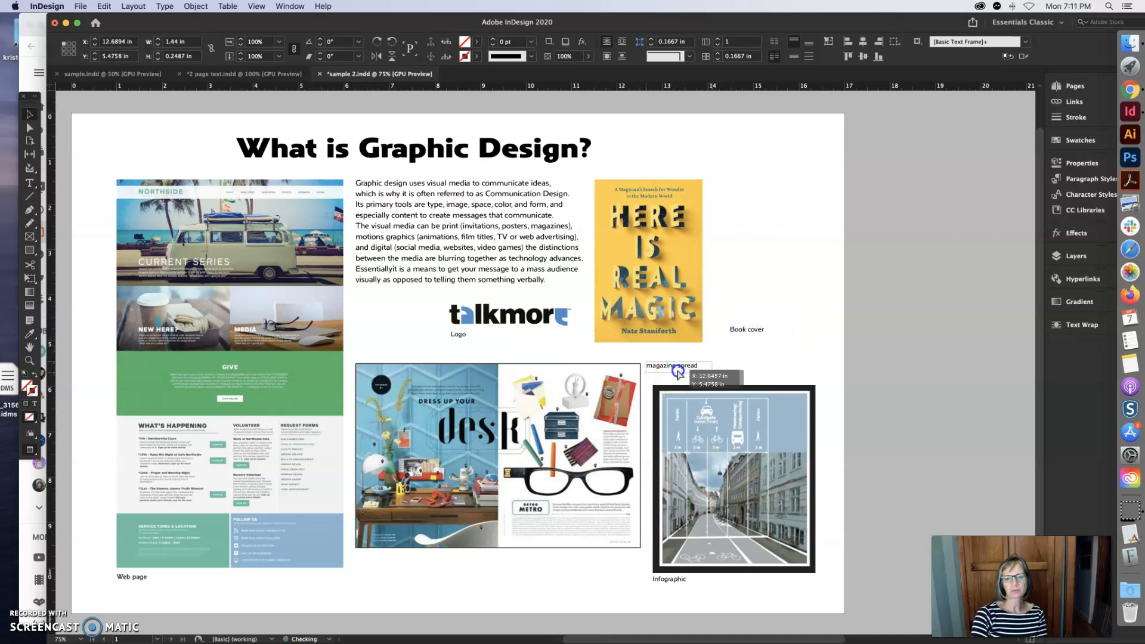
left_click_drag(679, 371, 679, 371)
left_click(728, 358)
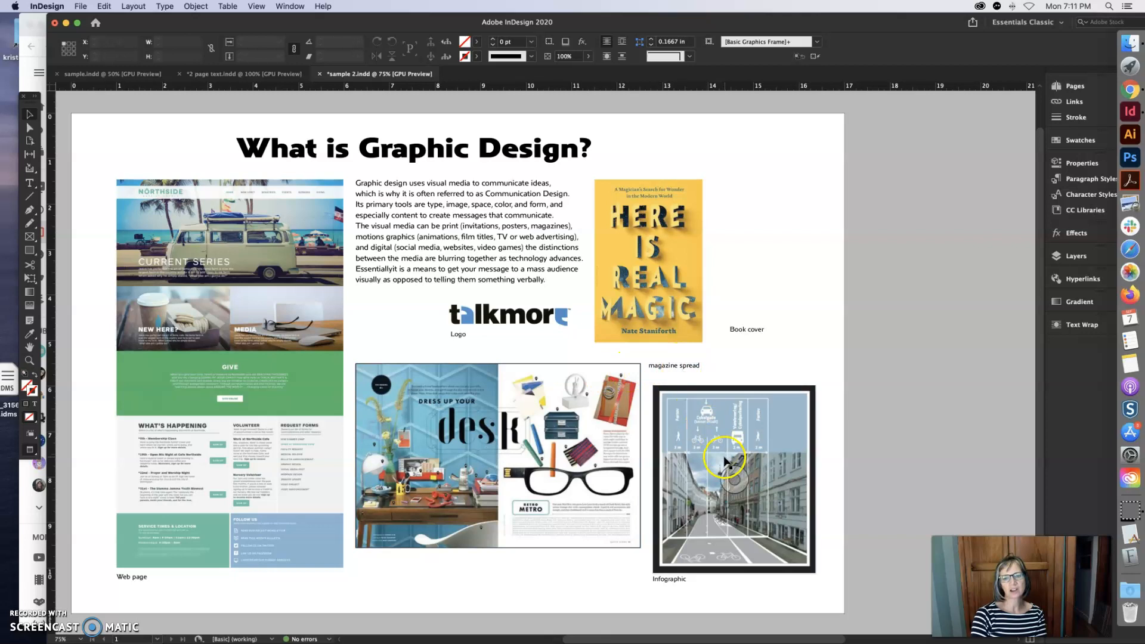
left_click_drag(690, 366, 726, 171)
left_click(741, 225)
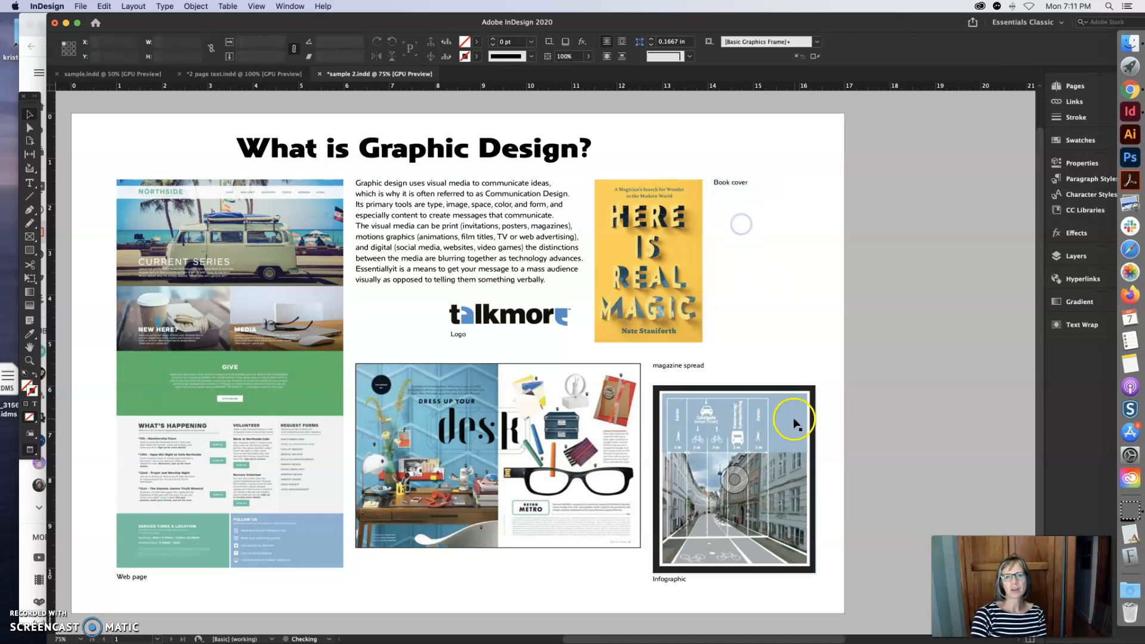
Step: Place the "magazine spread" and "Book cover" labels beneath their images, aligned with each image's left edge
left_click_drag(691, 368, 392, 563)
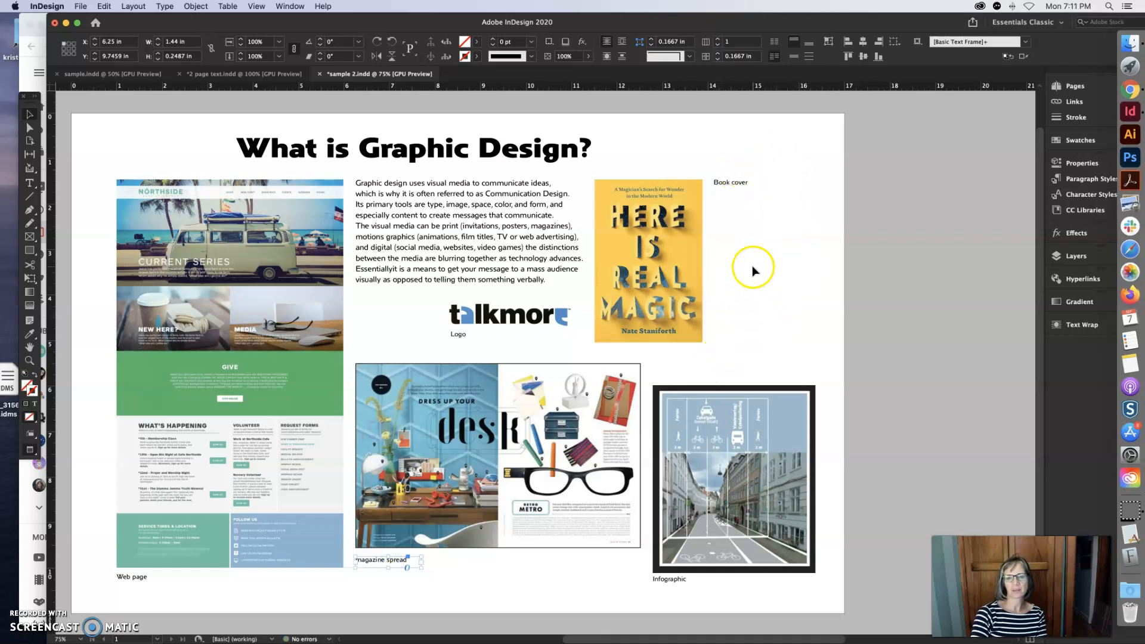
left_click_drag(743, 188, 624, 356)
left_click(792, 345)
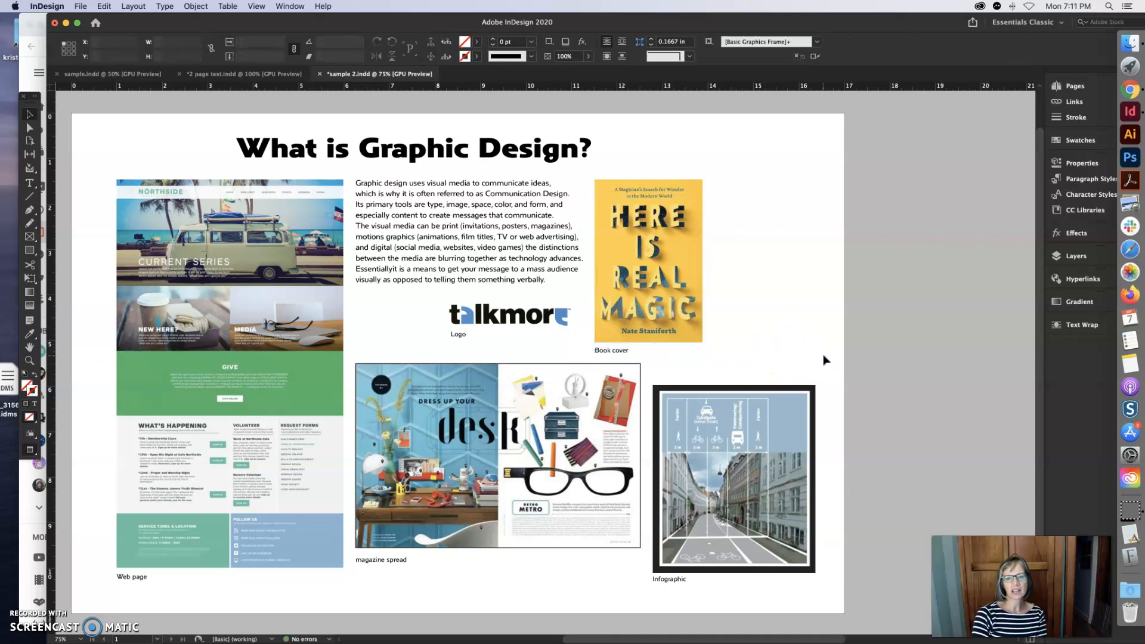